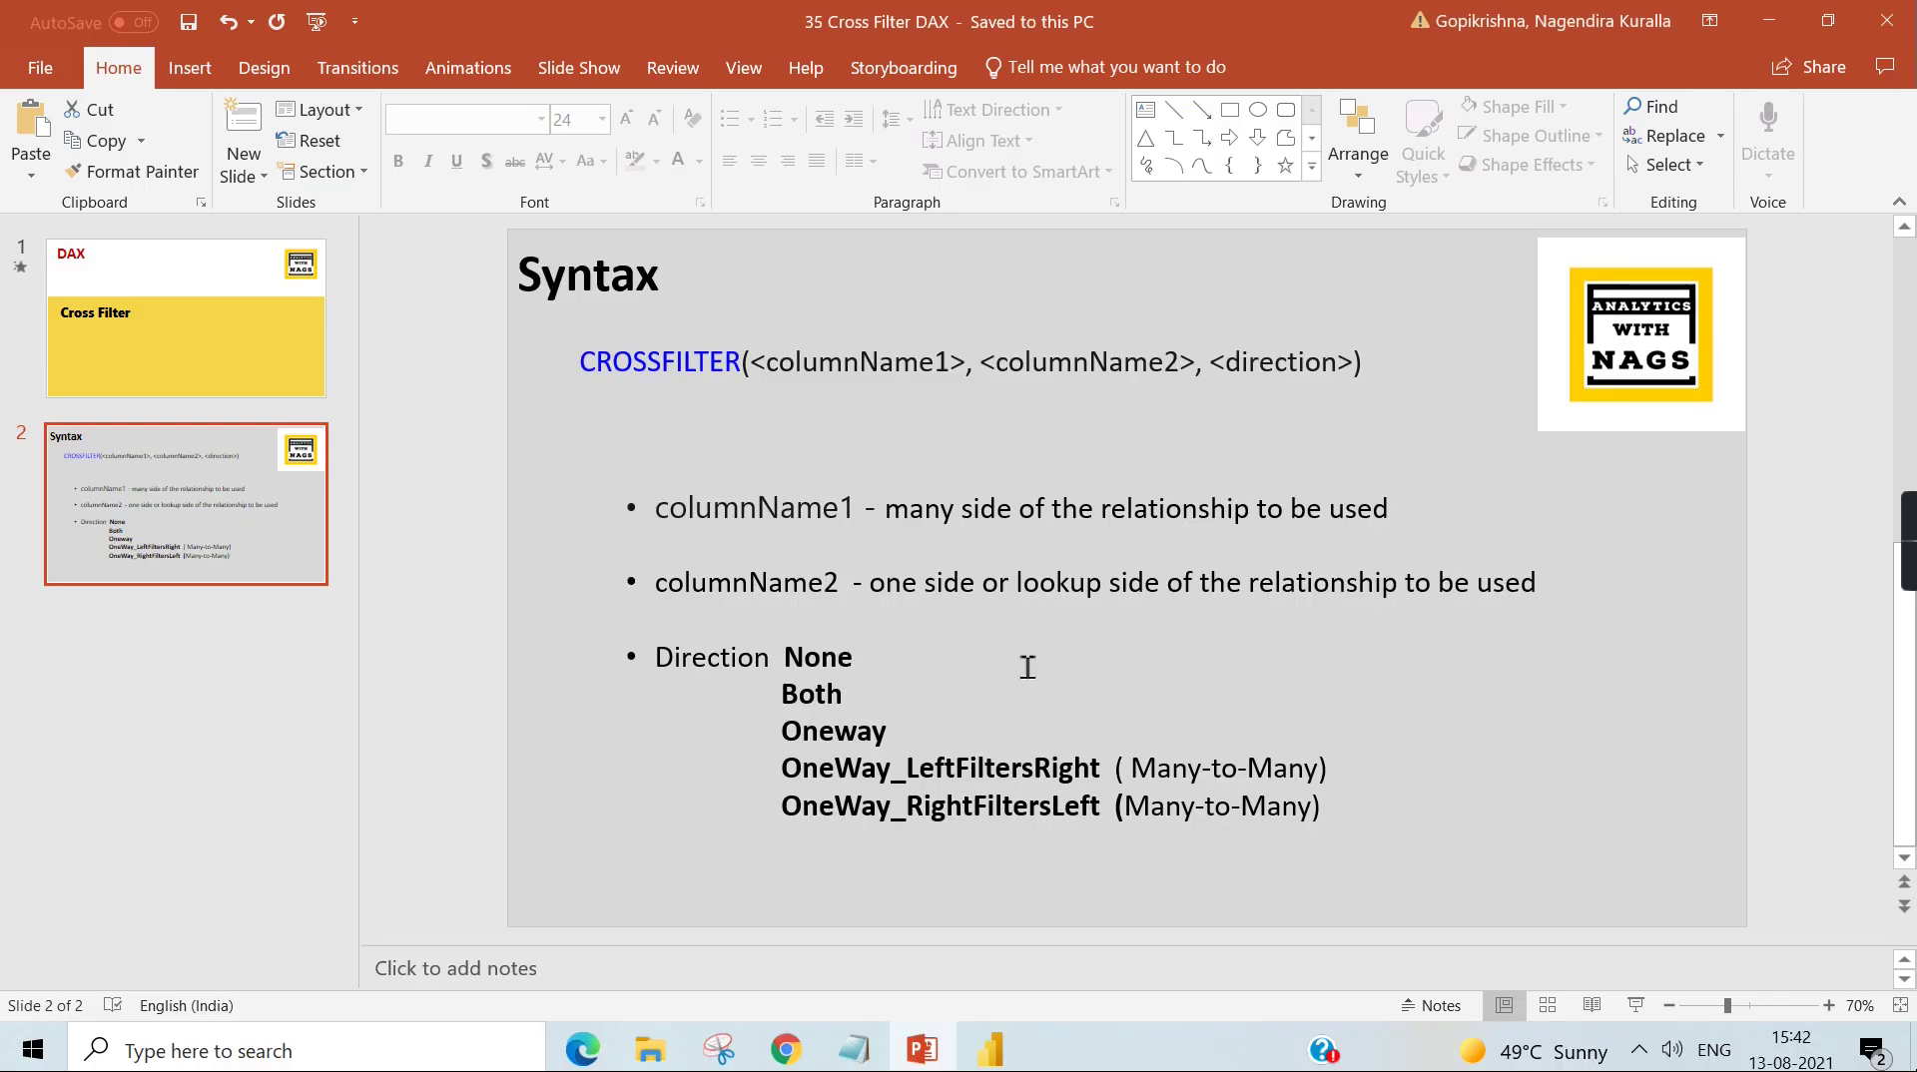
Step: Switch from the CROSSFILTER slide to the Power BI Desktop country table report
{"action": "left_click", "coordinate": [1018, 1038]}
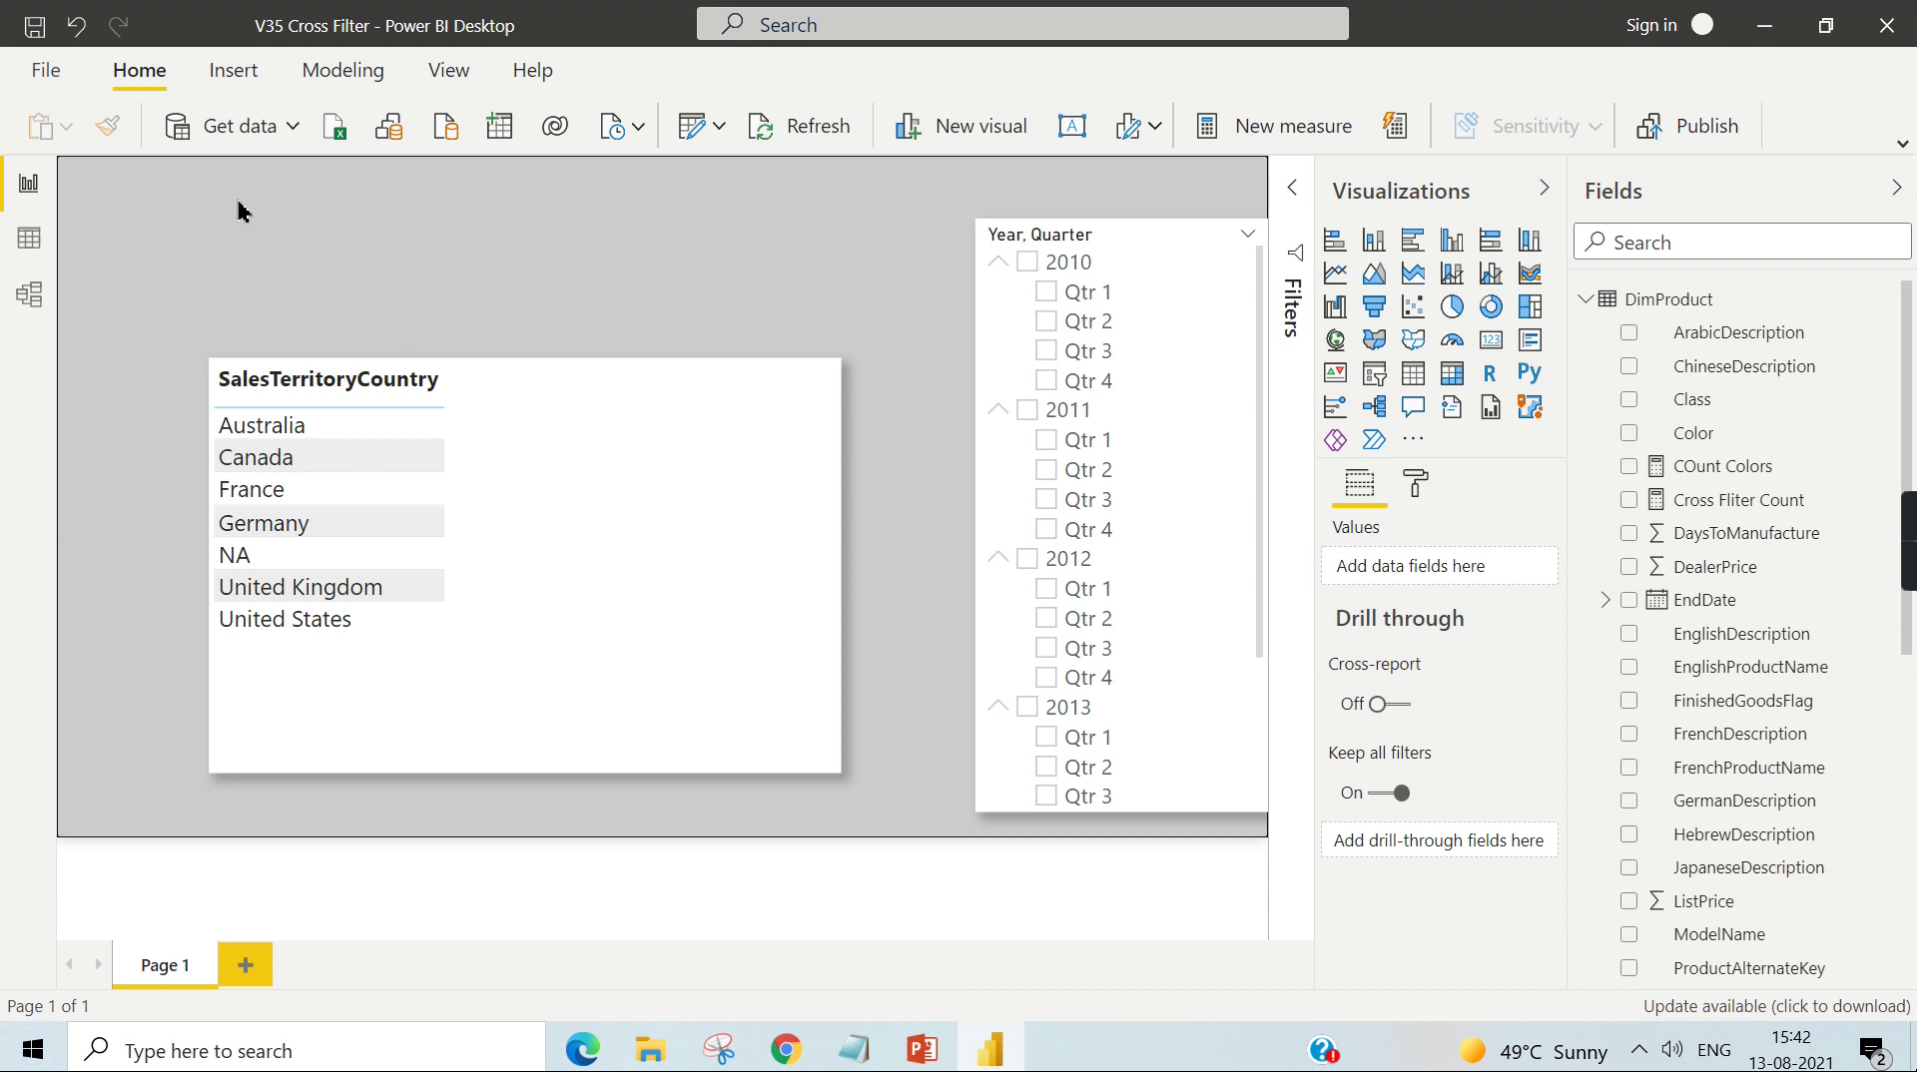
Step: Collapse the Visualizations and Fields panes and switch to Model view
{"action": "left_click", "coordinate": [1544, 187]}
{"action": "left_click", "coordinate": [1895, 188]}
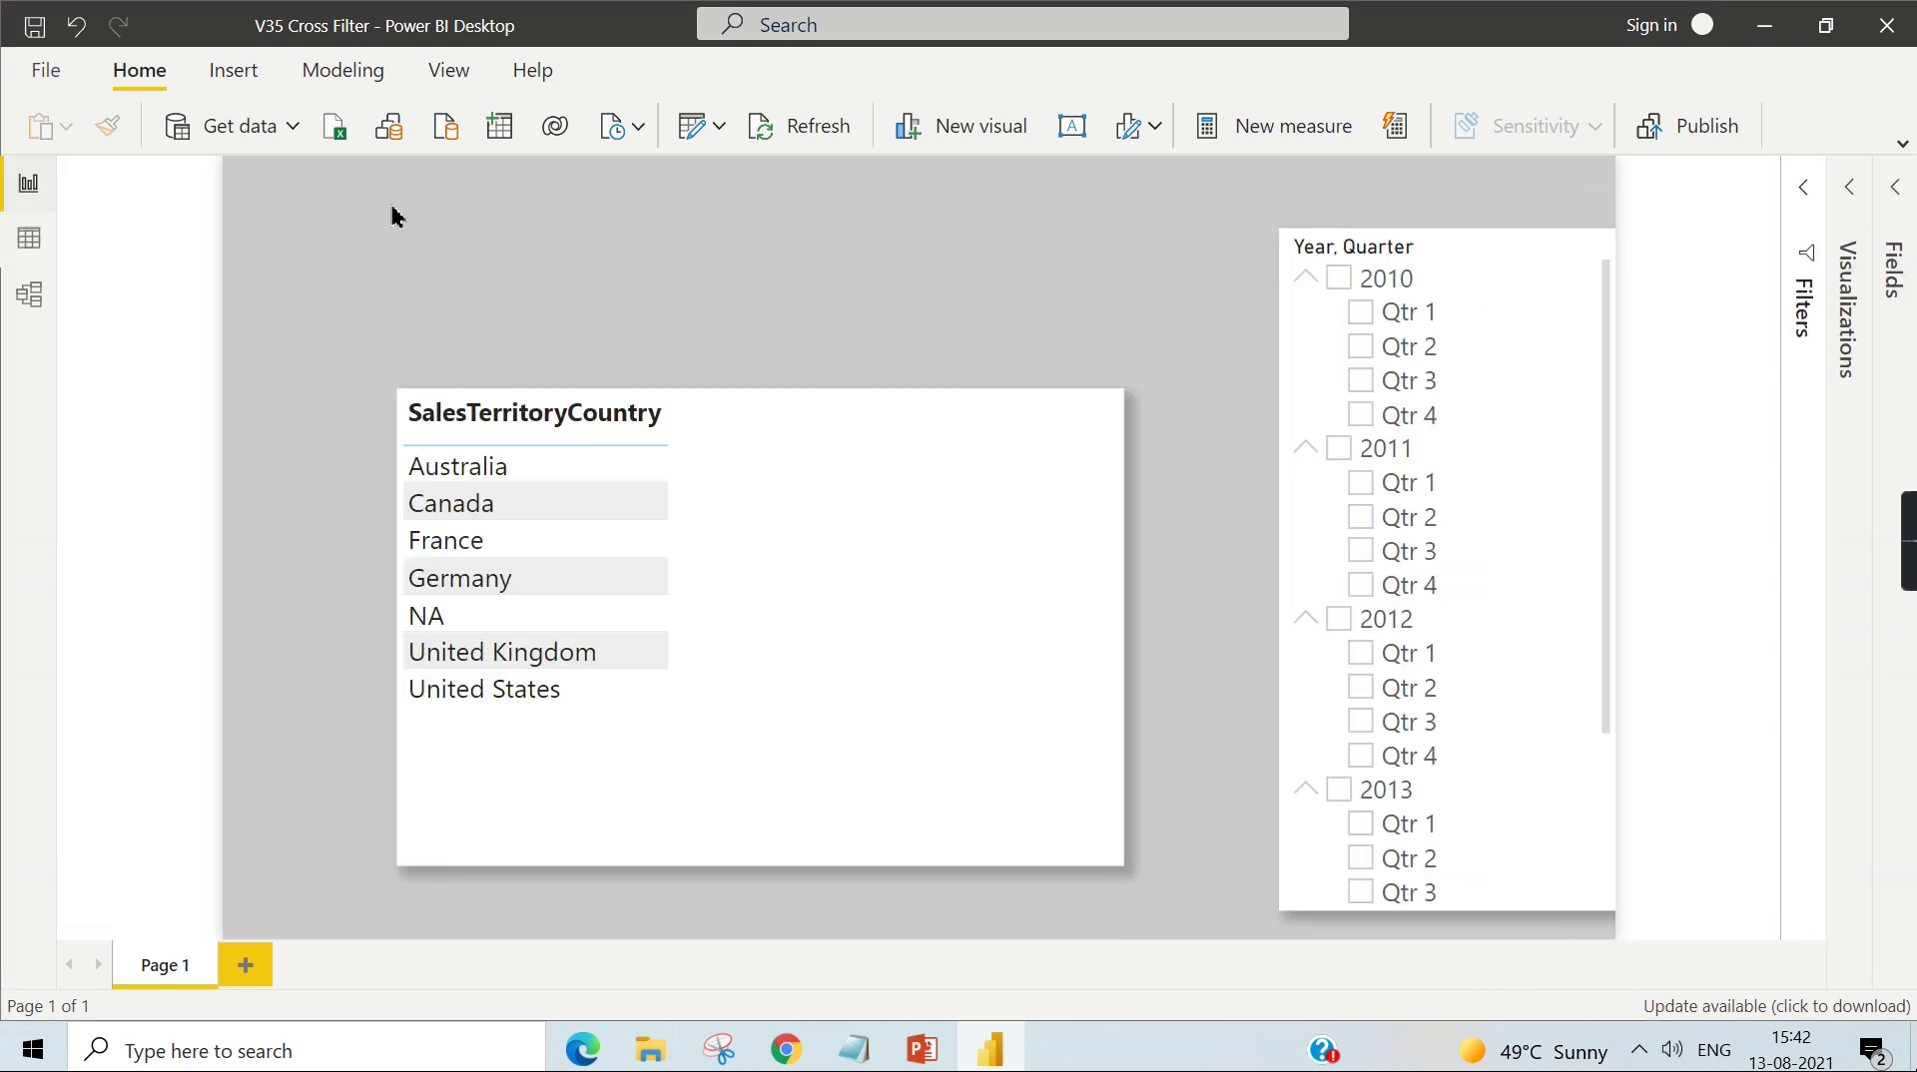
{"action": "left_click", "coordinate": [29, 295]}
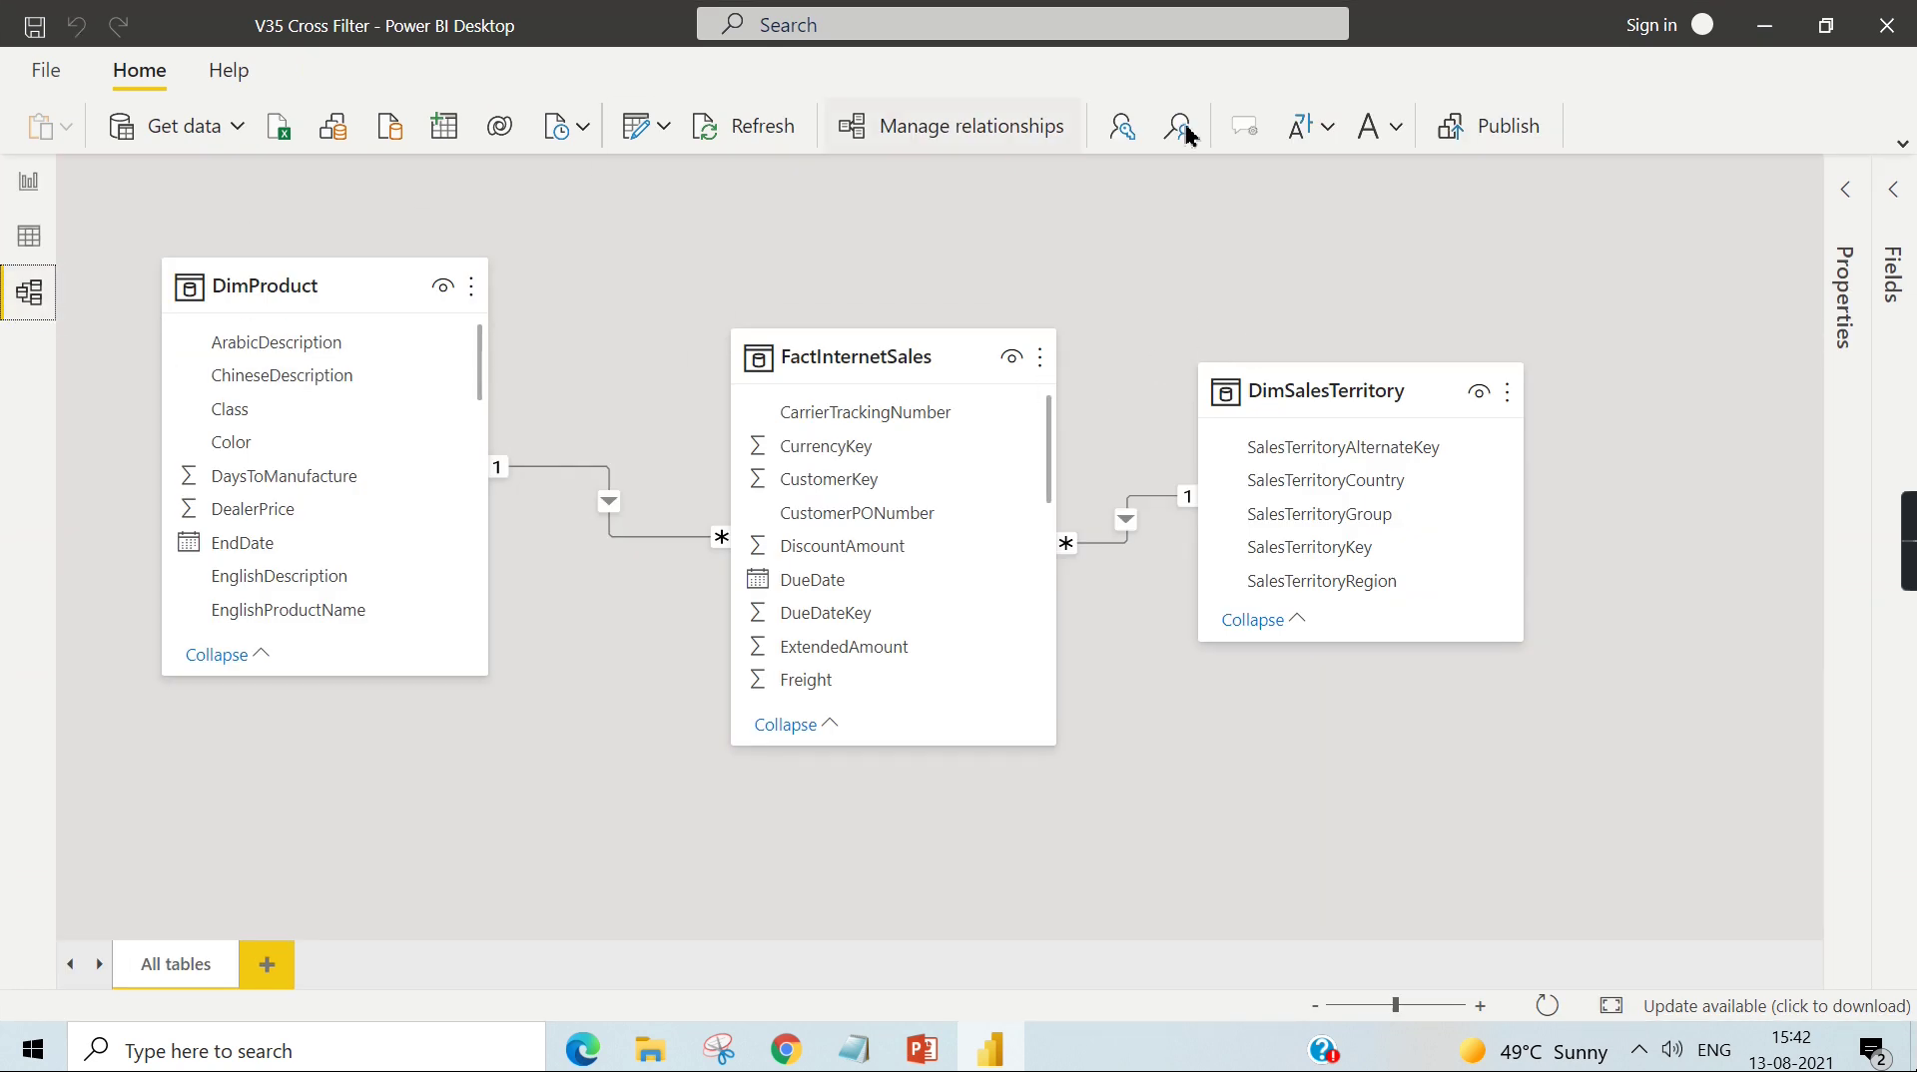
Step: Highlight FactInternetSales, DimProduct and DimSalesTerritory to explain their one-to-many relationships
{"action": "left_click", "coordinate": [844, 365]}
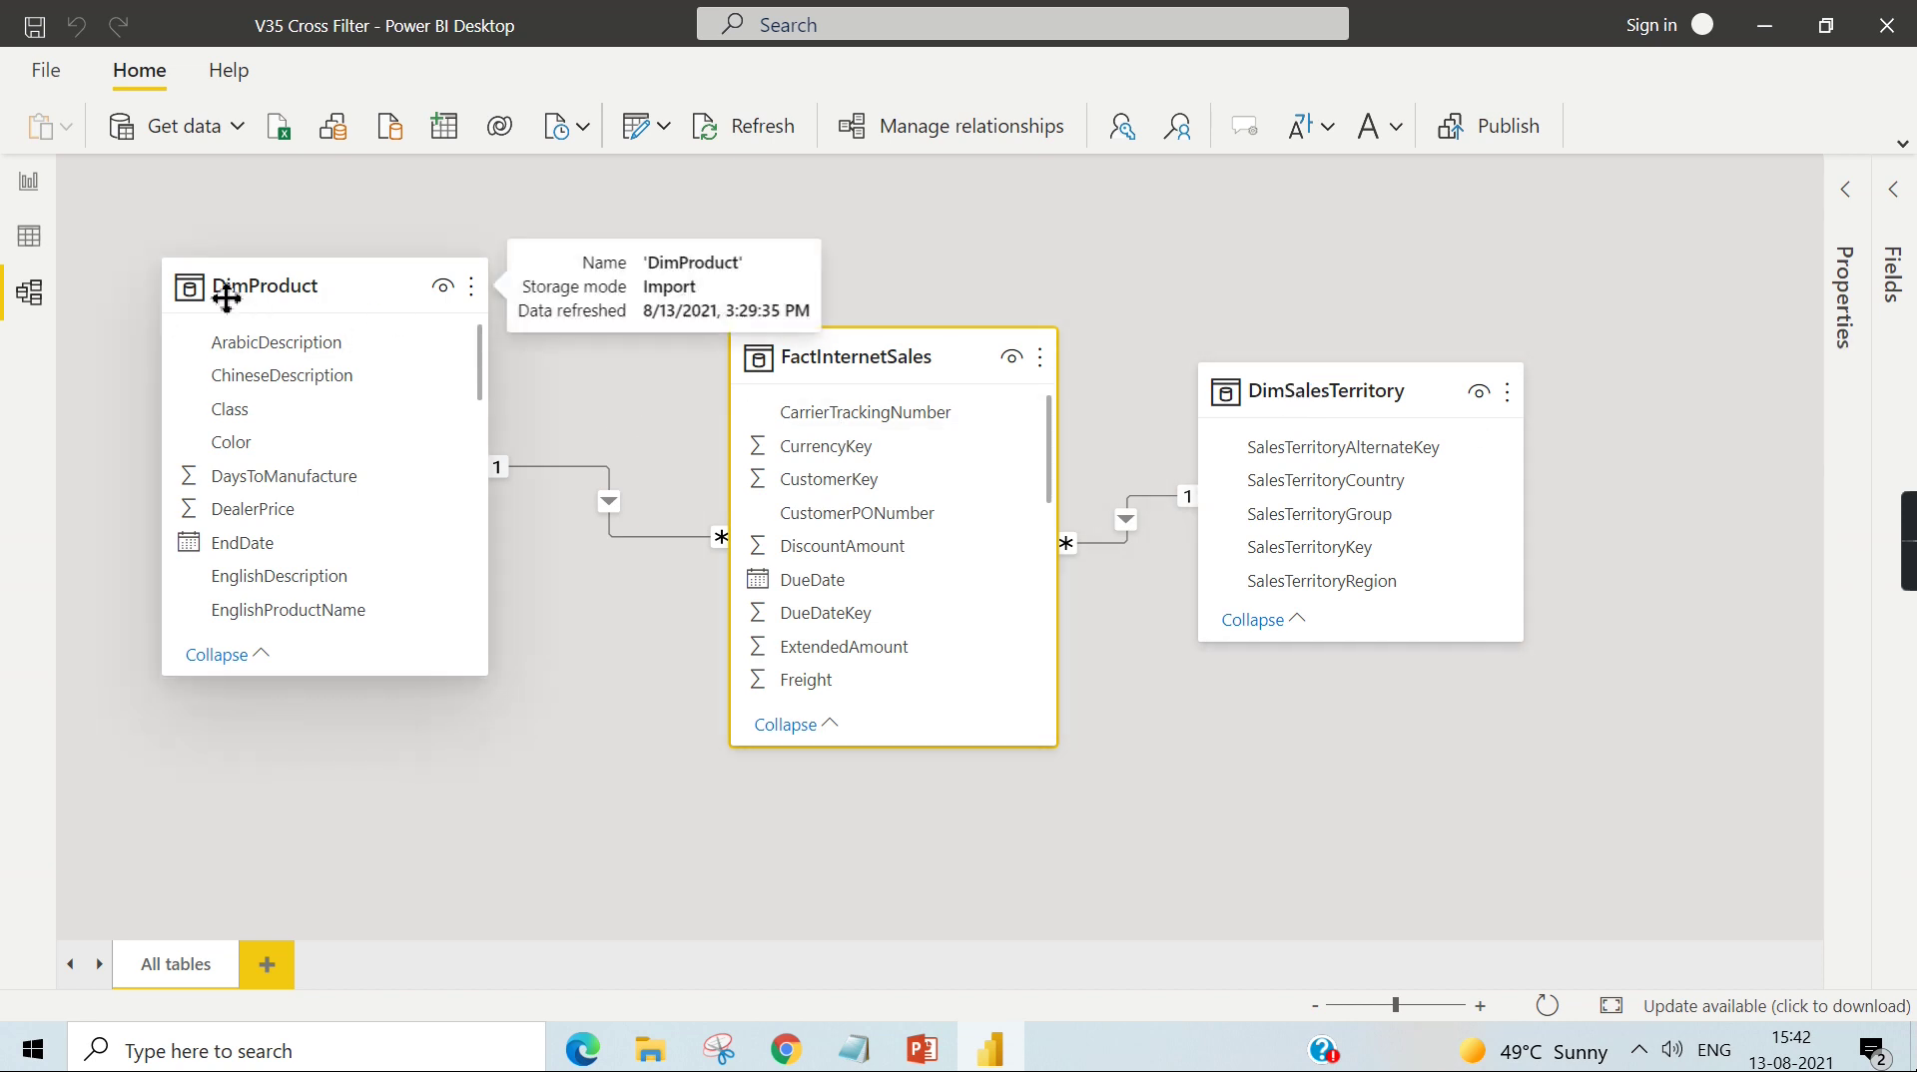
{"action": "left_click", "coordinate": [384, 304]}
{"action": "left_click", "coordinate": [1343, 399]}
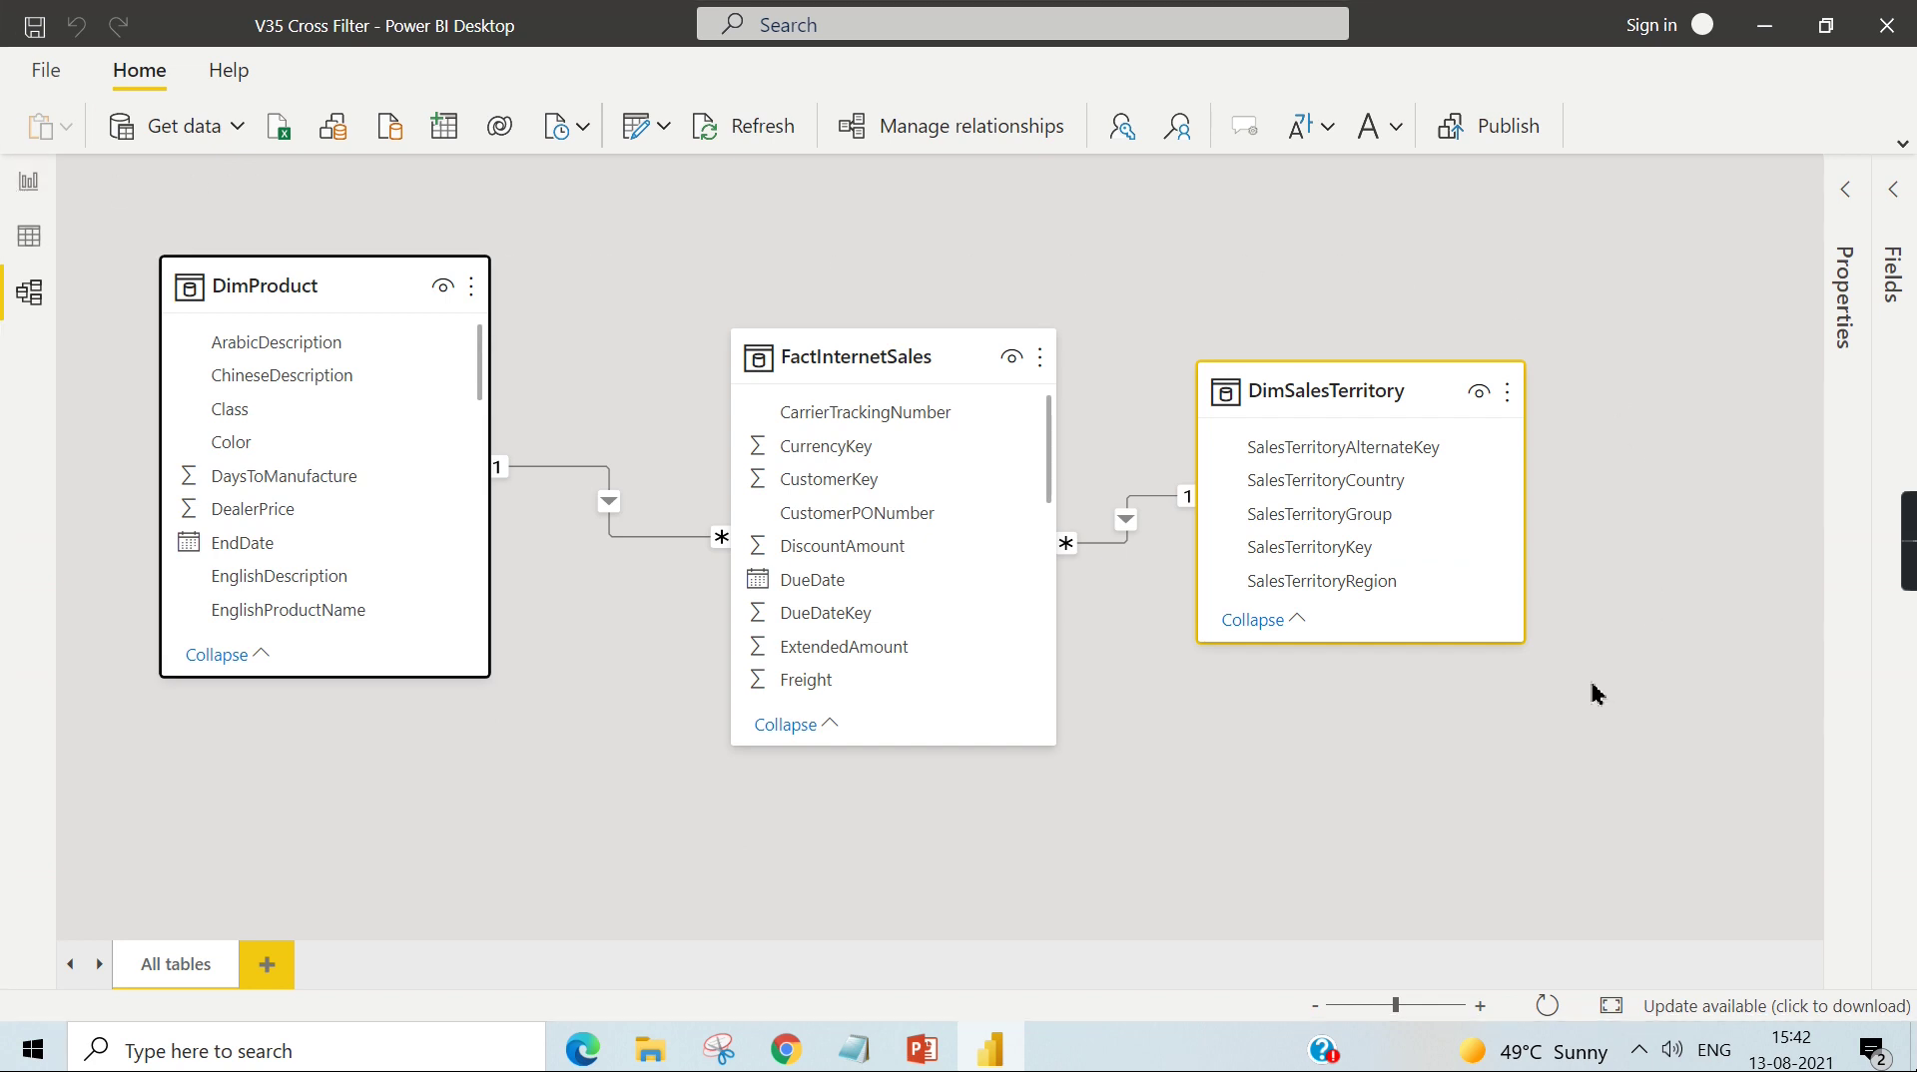
{"action": "mouse_move", "coordinate": [1348, 513]}
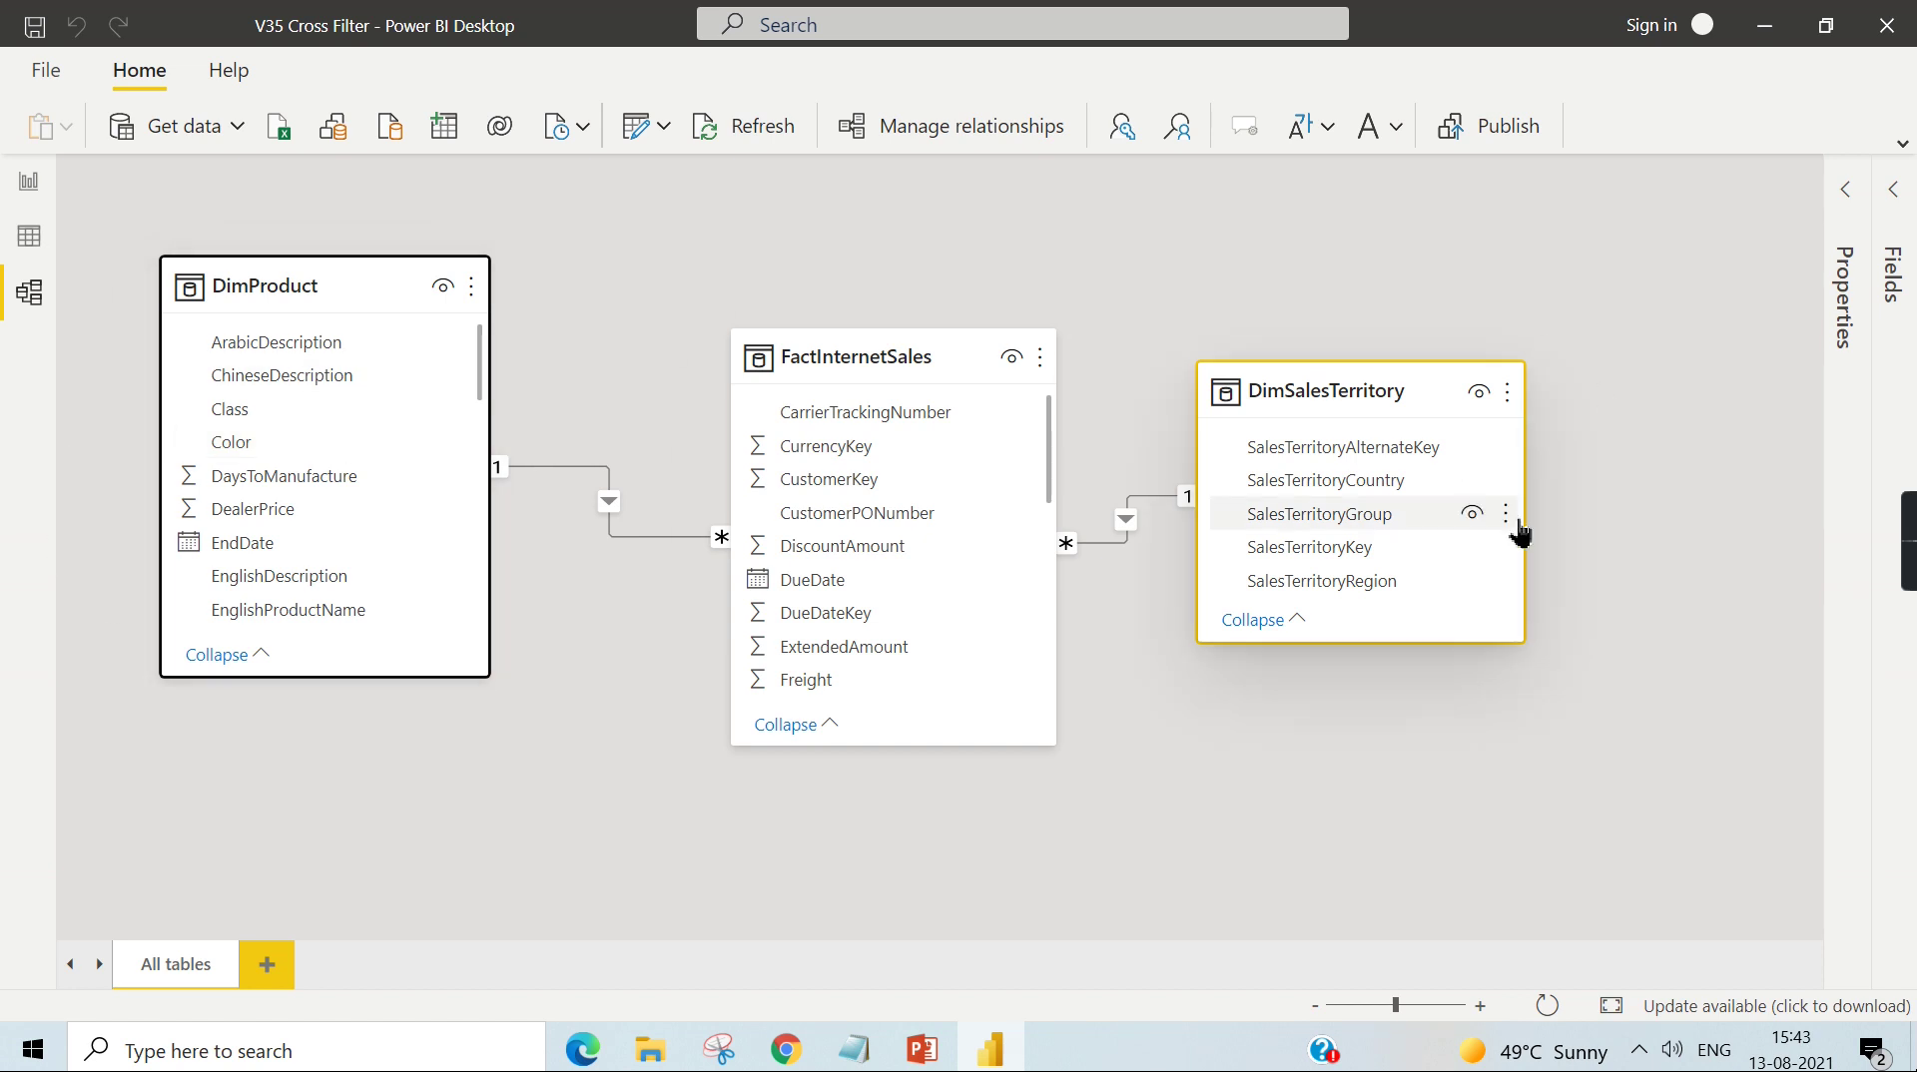
{"action": "left_click", "coordinate": [651, 292]}
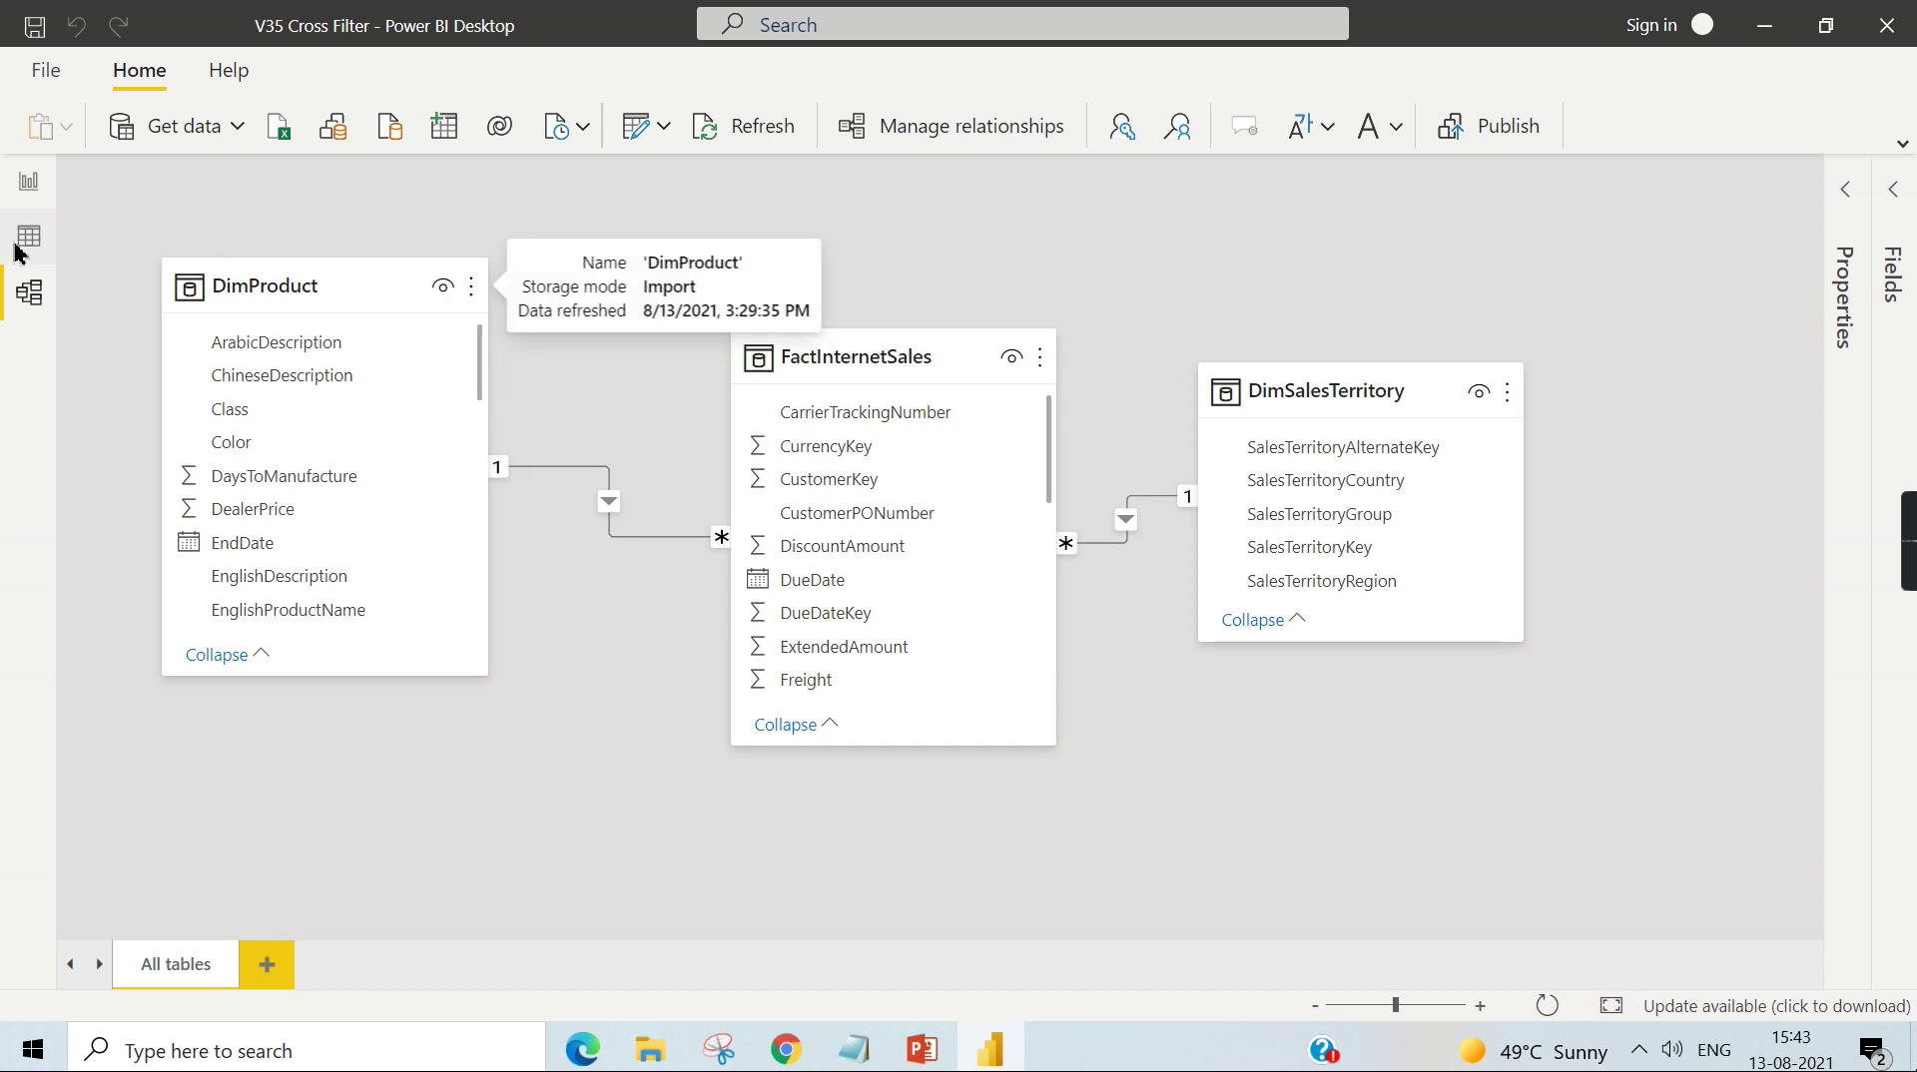
Step: Return to Report view and expand FactInternetSales in the Fields pane
{"action": "left_click", "coordinate": [29, 182]}
{"action": "left_click", "coordinate": [1898, 190]}
{"action": "left_click", "coordinate": [1587, 367]}
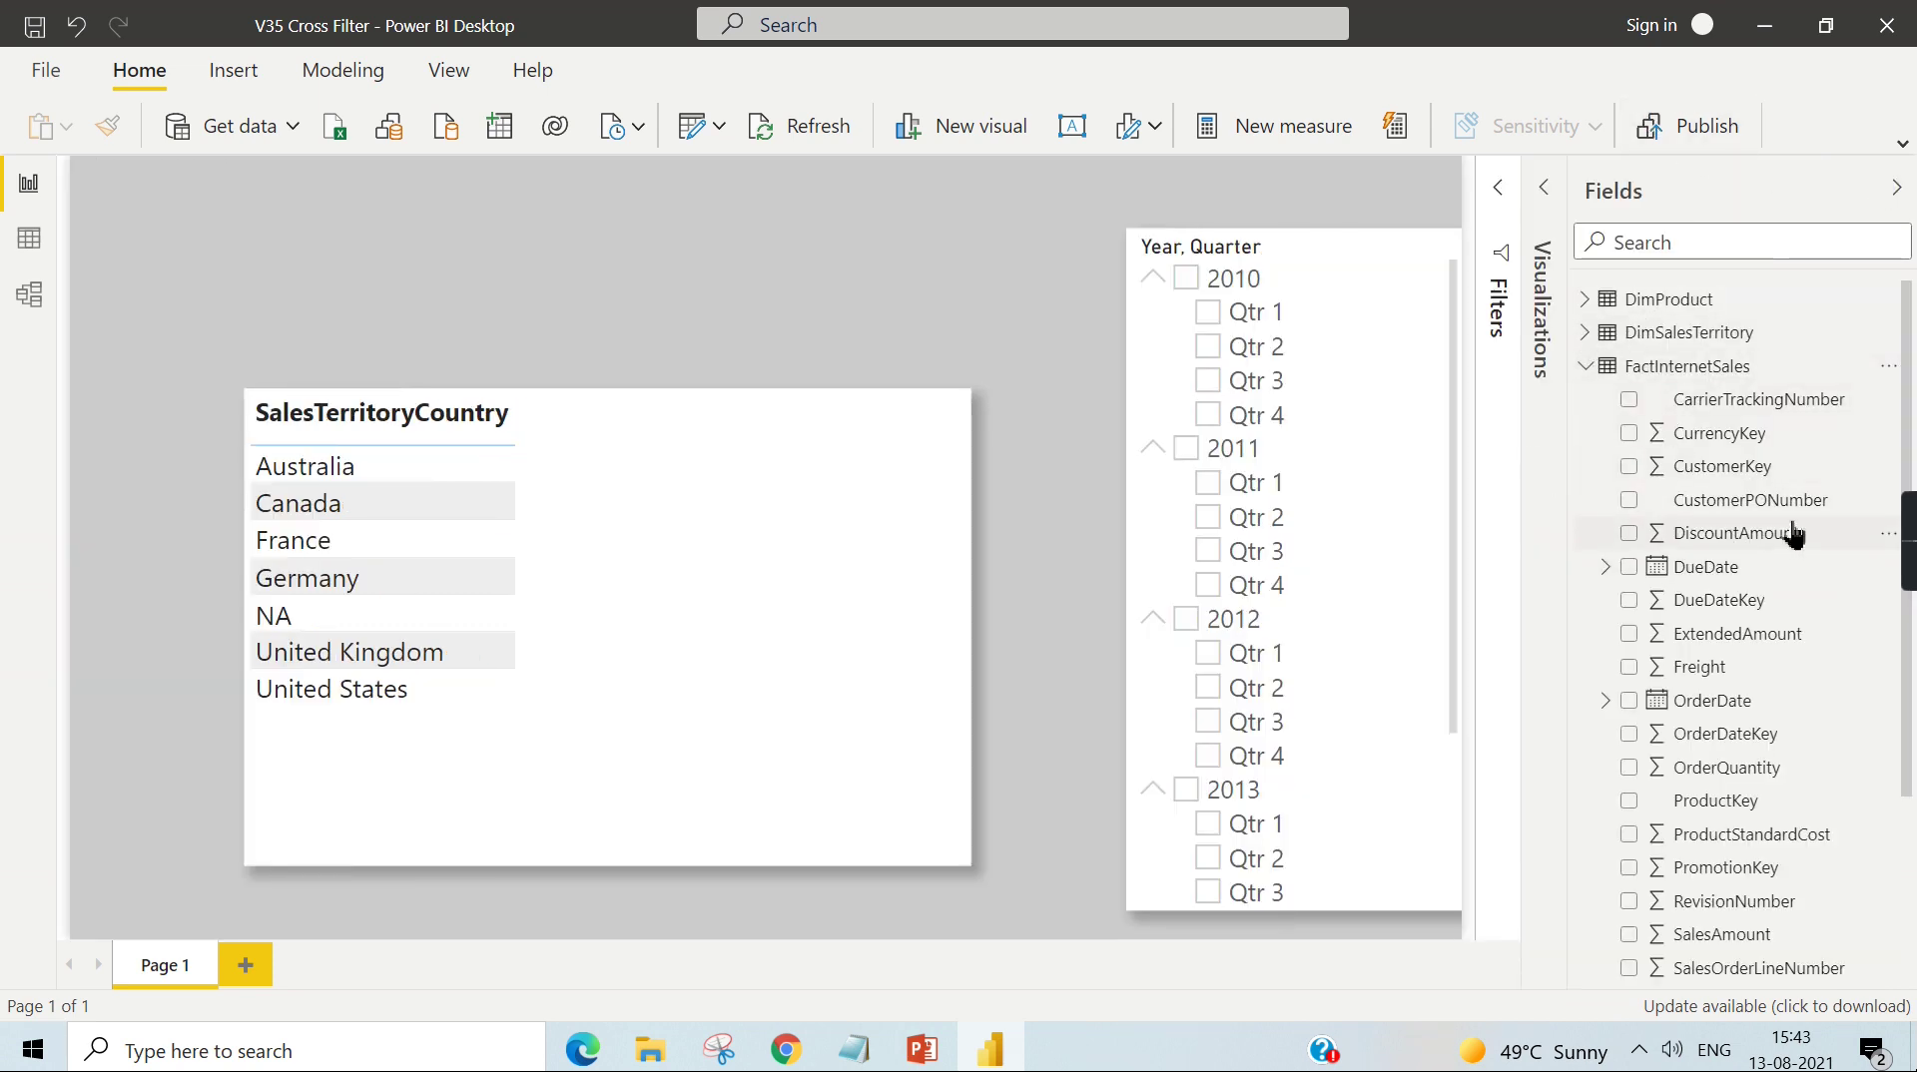
{"action": "scroll", "coordinate": [1745, 528], "scroll_direction": "down", "scroll_amount": 3}
{"action": "scroll", "coordinate": [1746, 510], "scroll_direction": "up", "scroll_amount": 3}
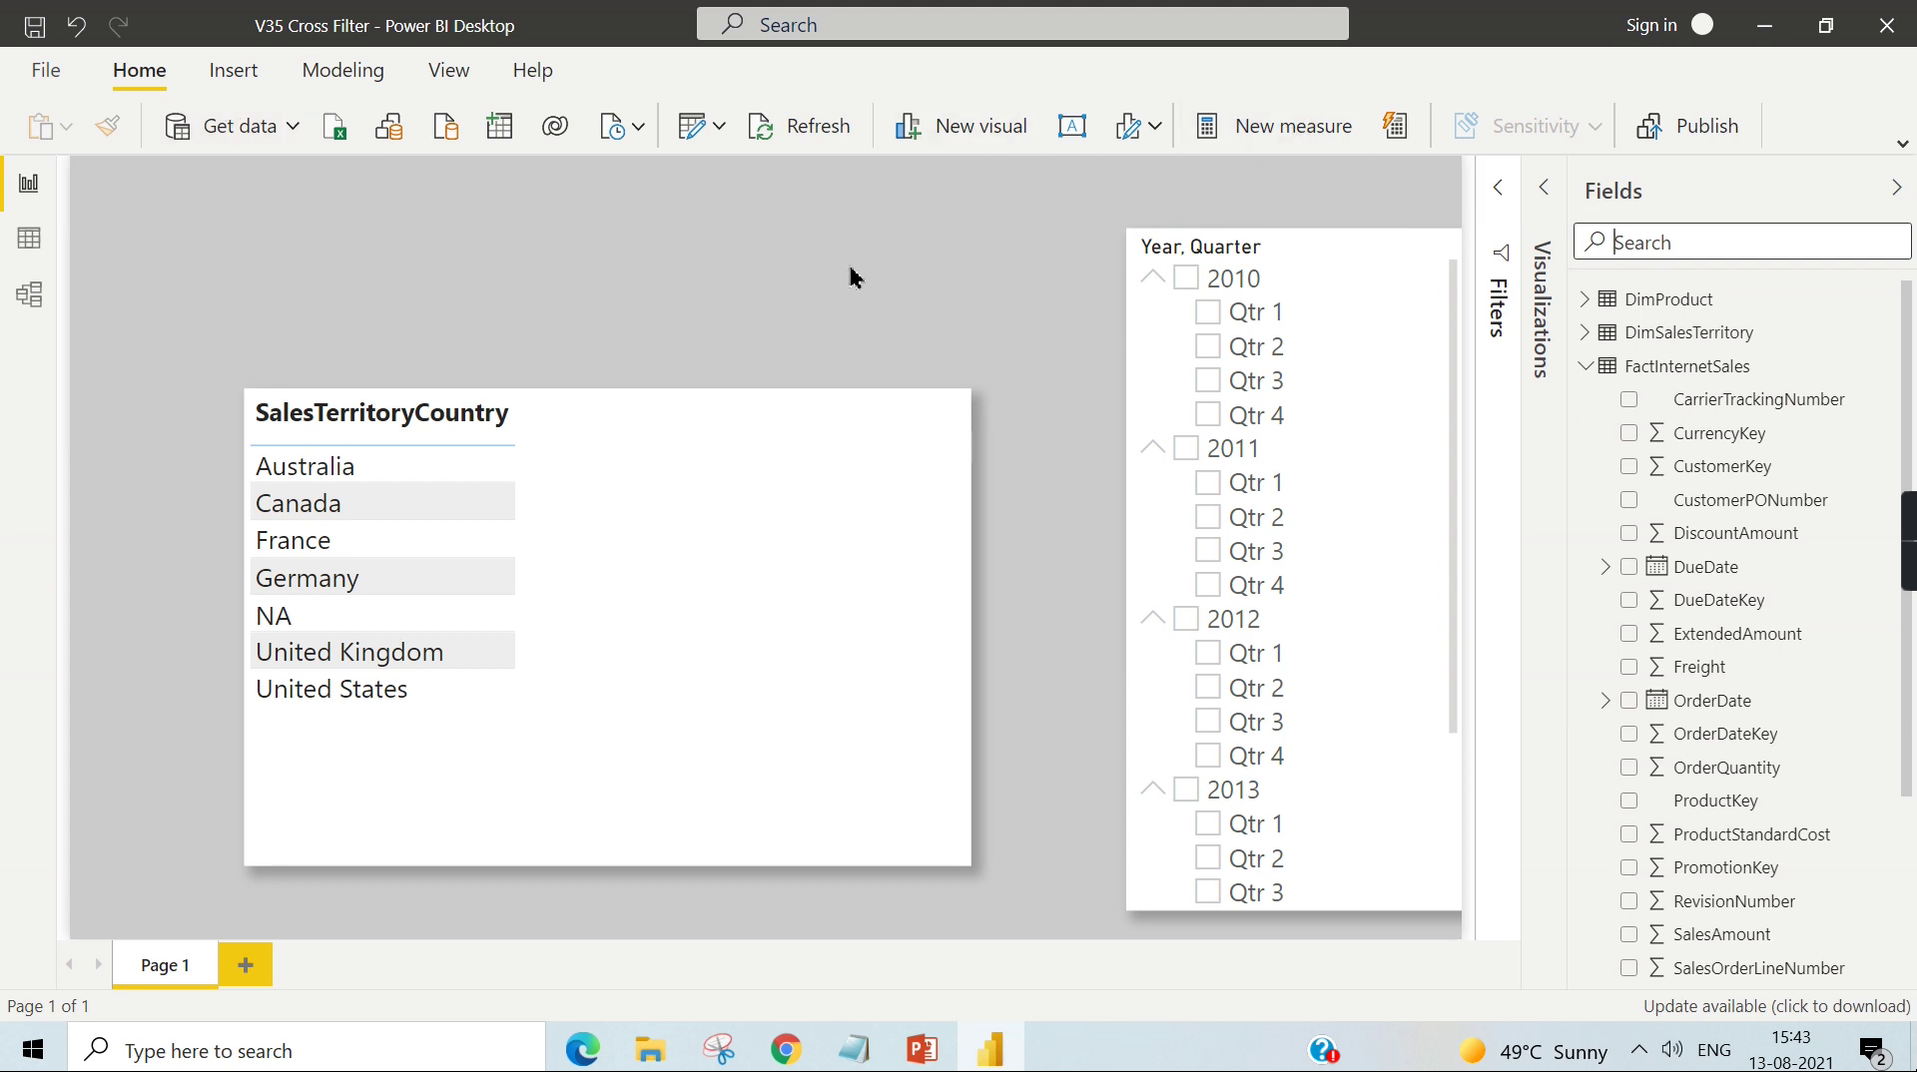
Step: Create the measure color Distn count = DISTINCTCOUNT(DimProduct[Color])
{"action": "key", "text": "ctrl+z"}
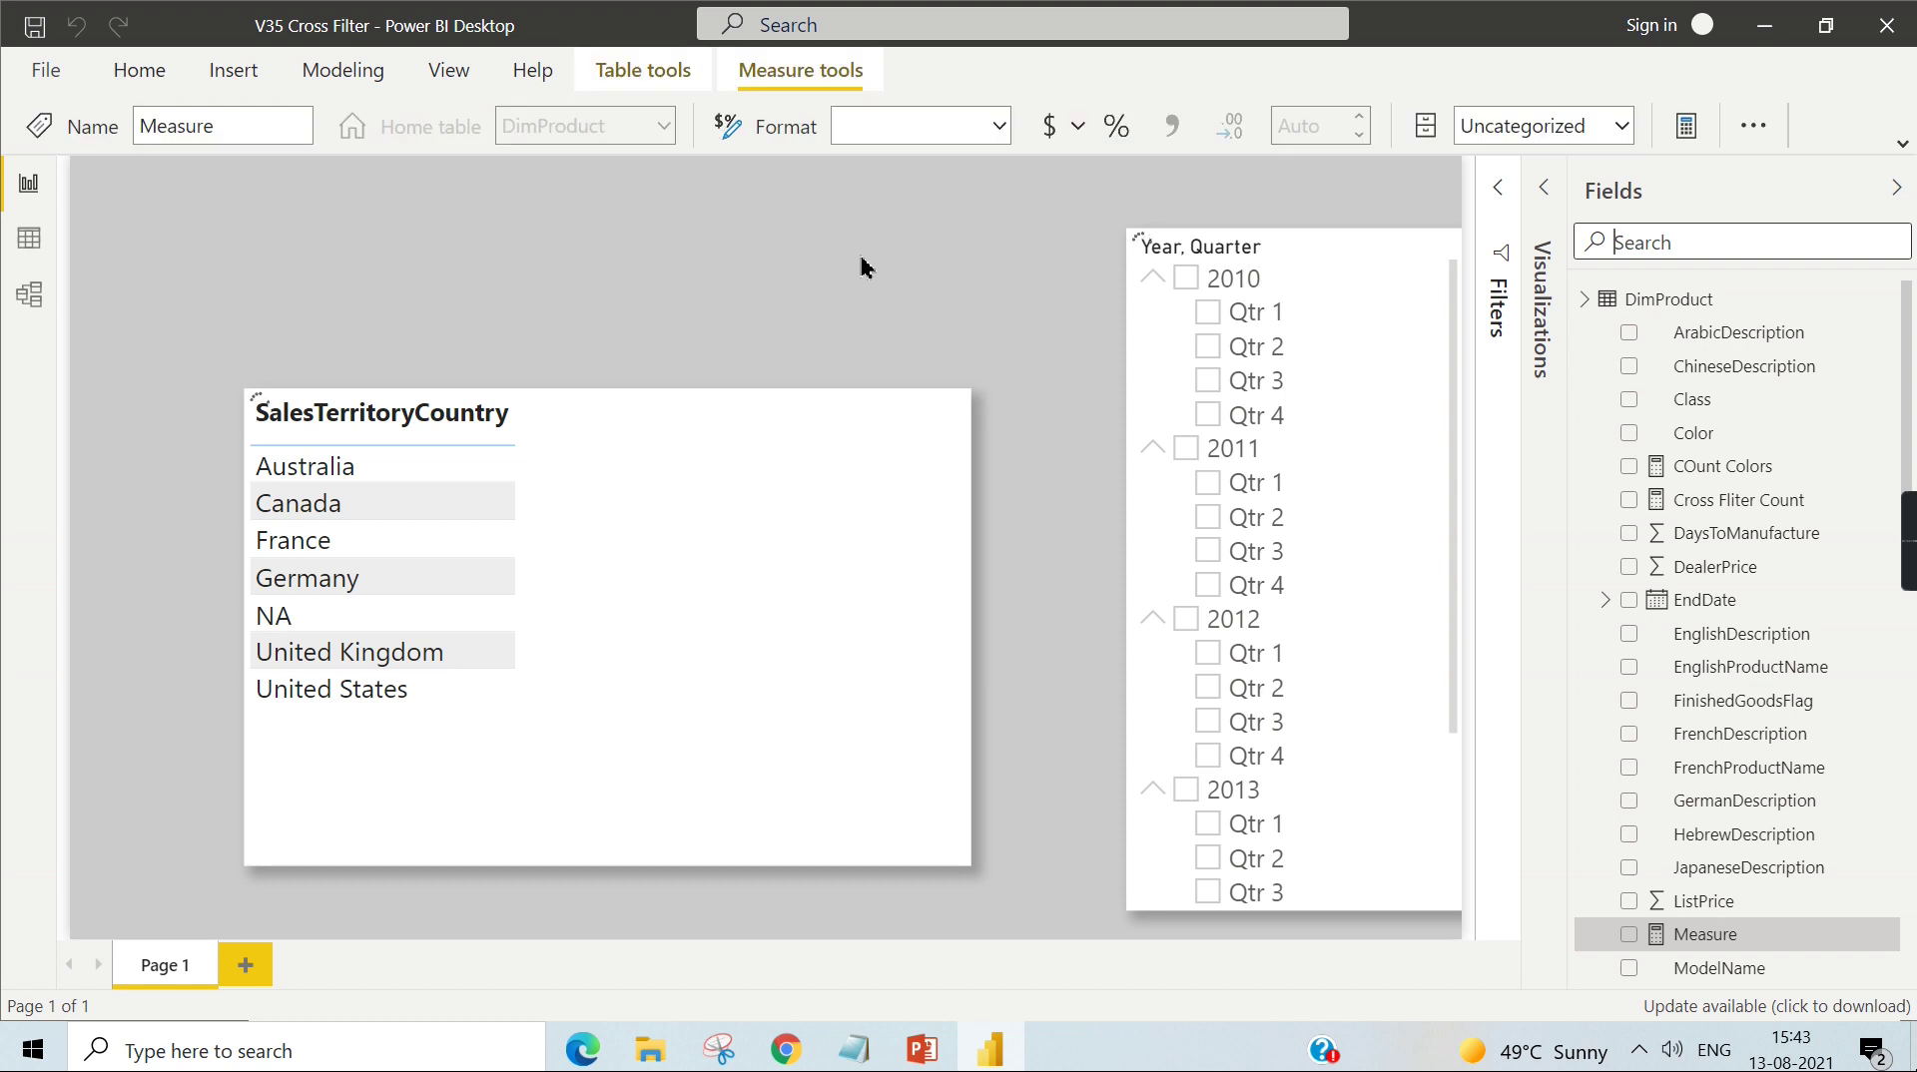
{"action": "double_click", "coordinate": [212, 181]}
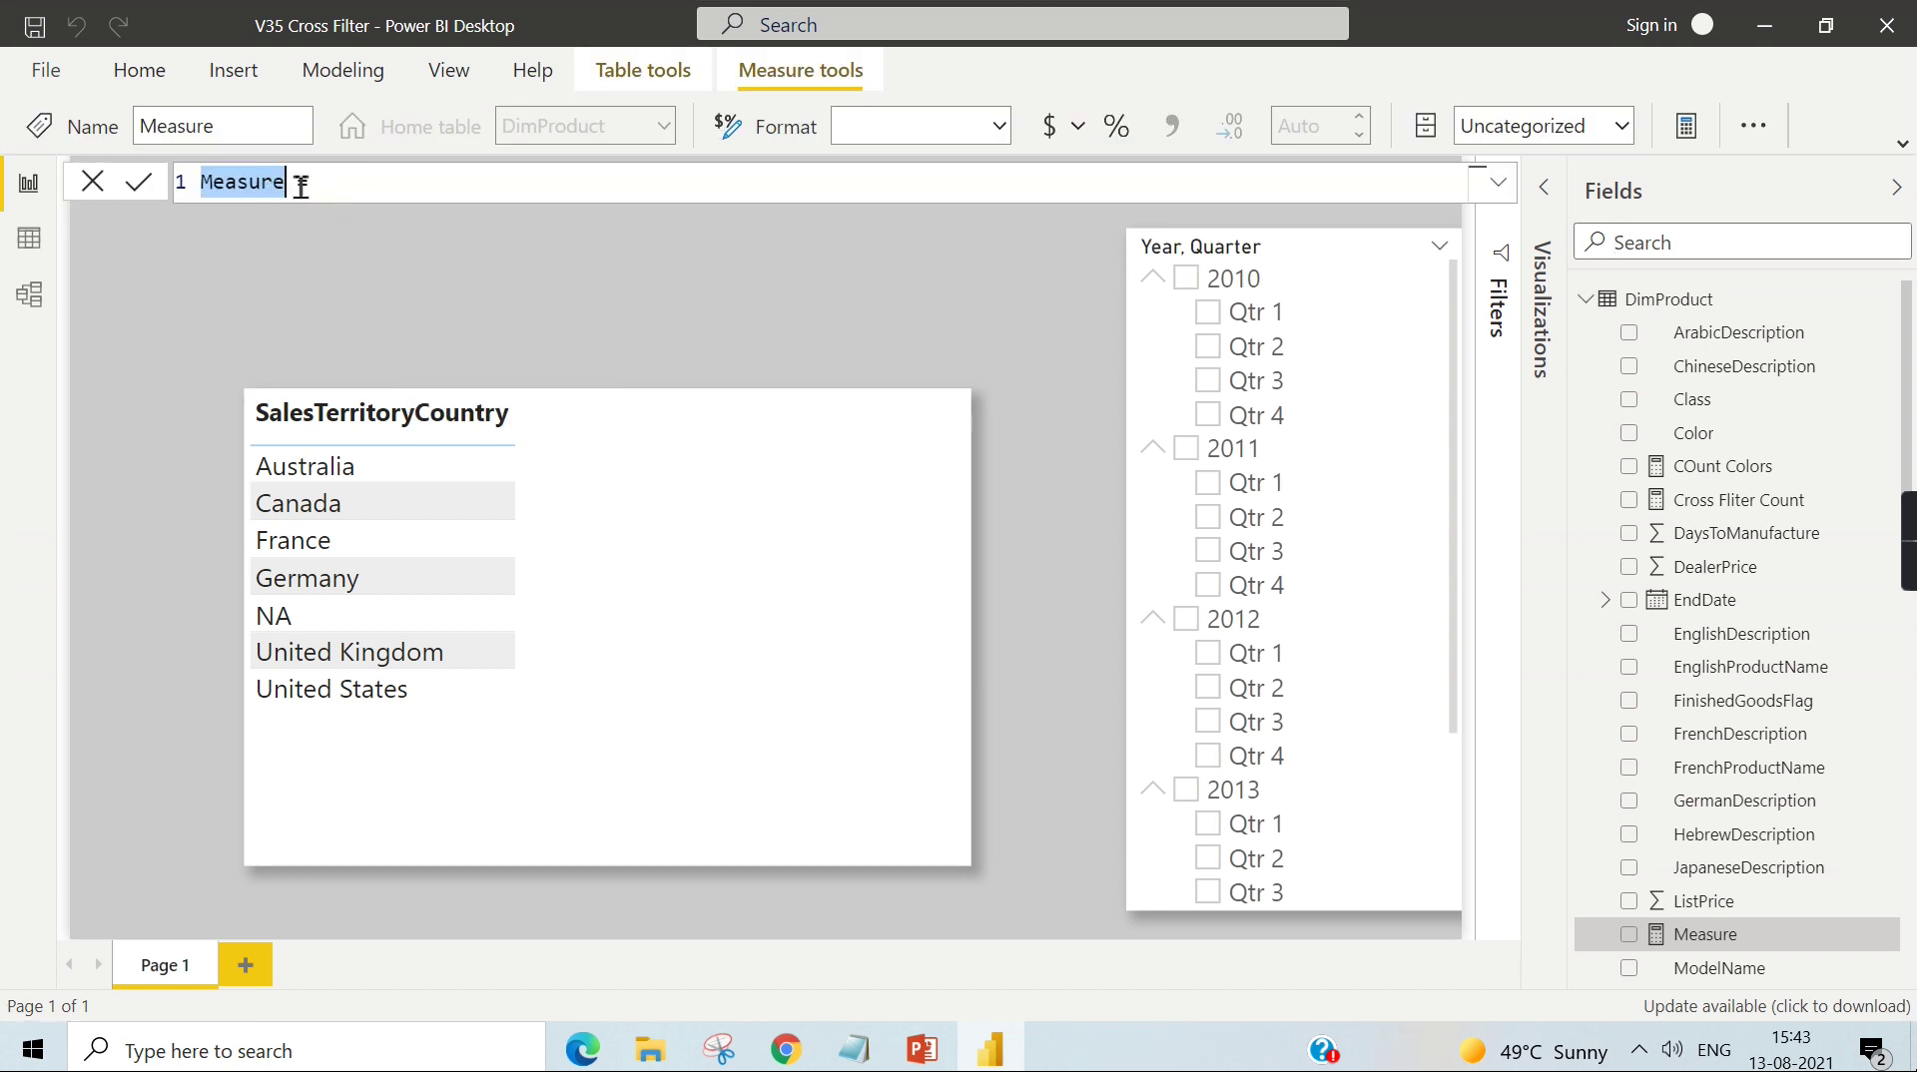
{"action": "type", "text": "color D"}
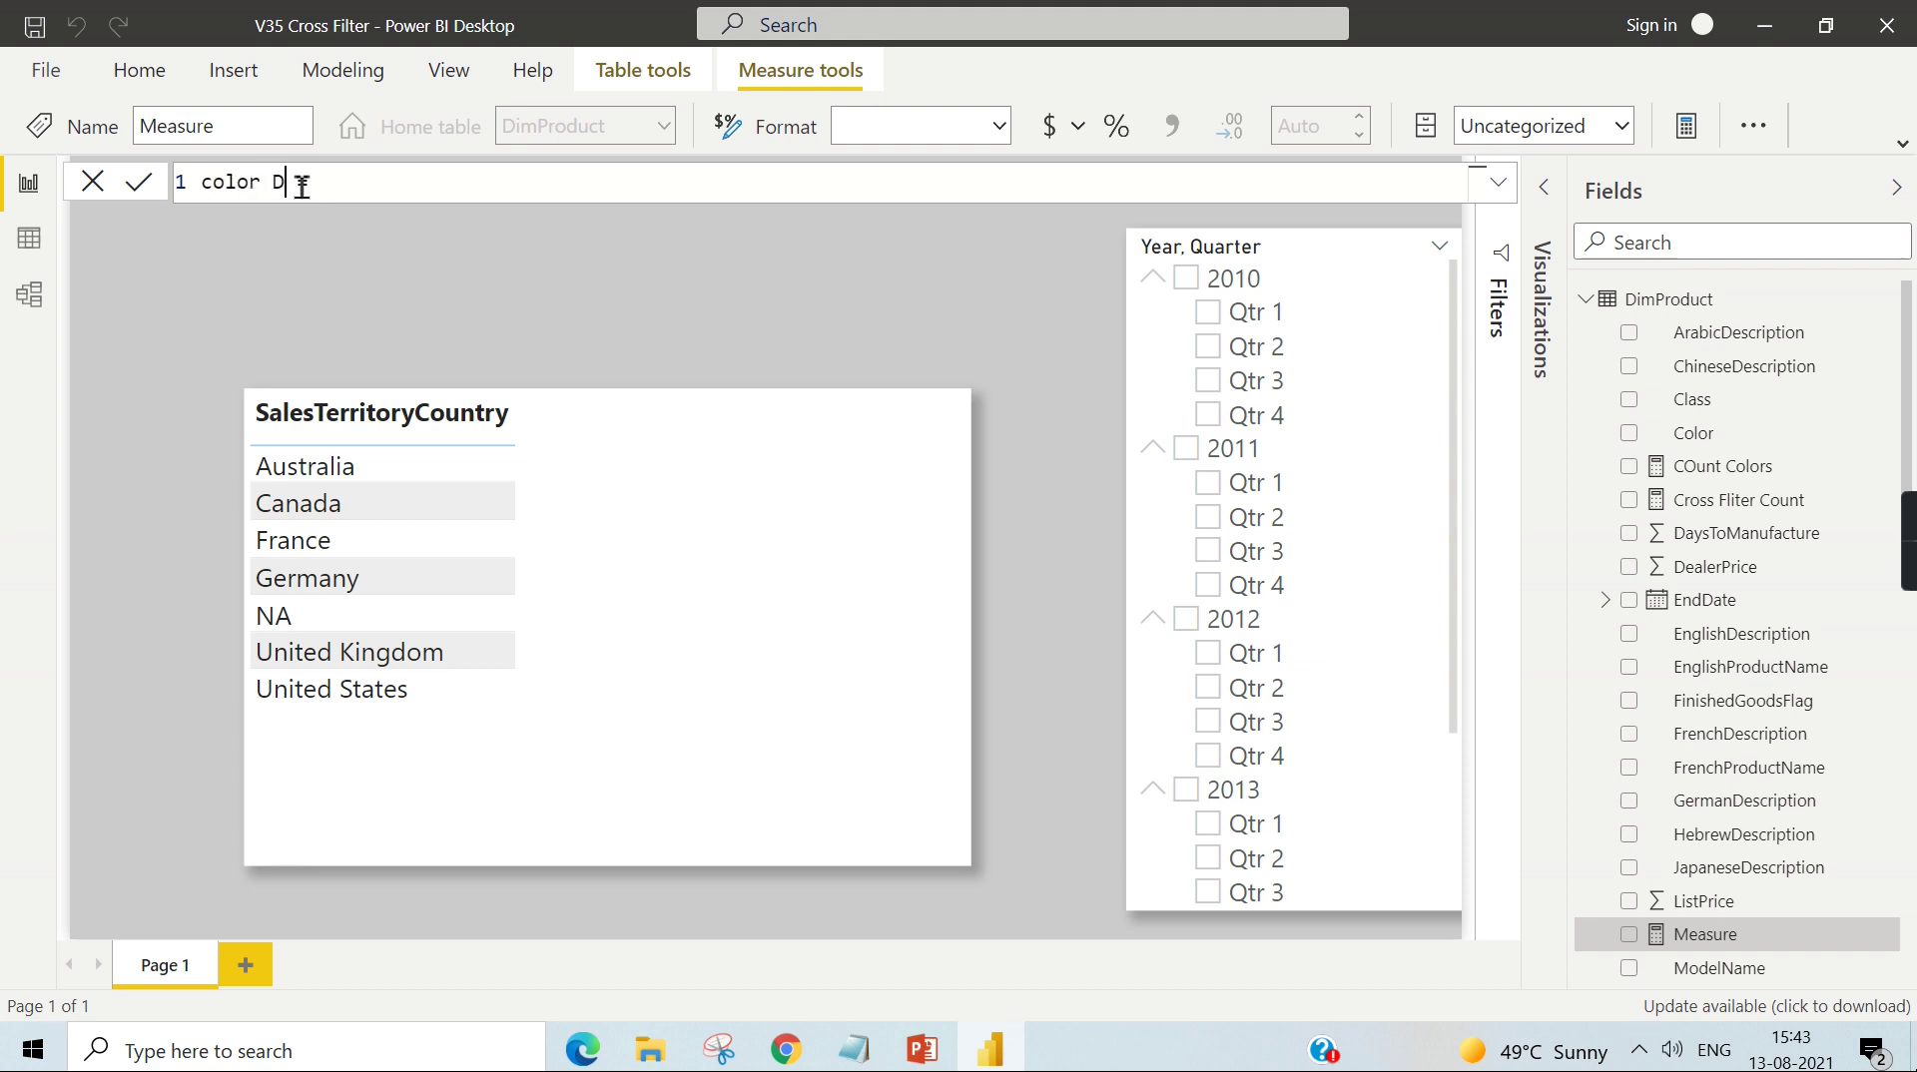
{"action": "type", "text": "istn count ="}
{"action": "type", "text": "dist"}
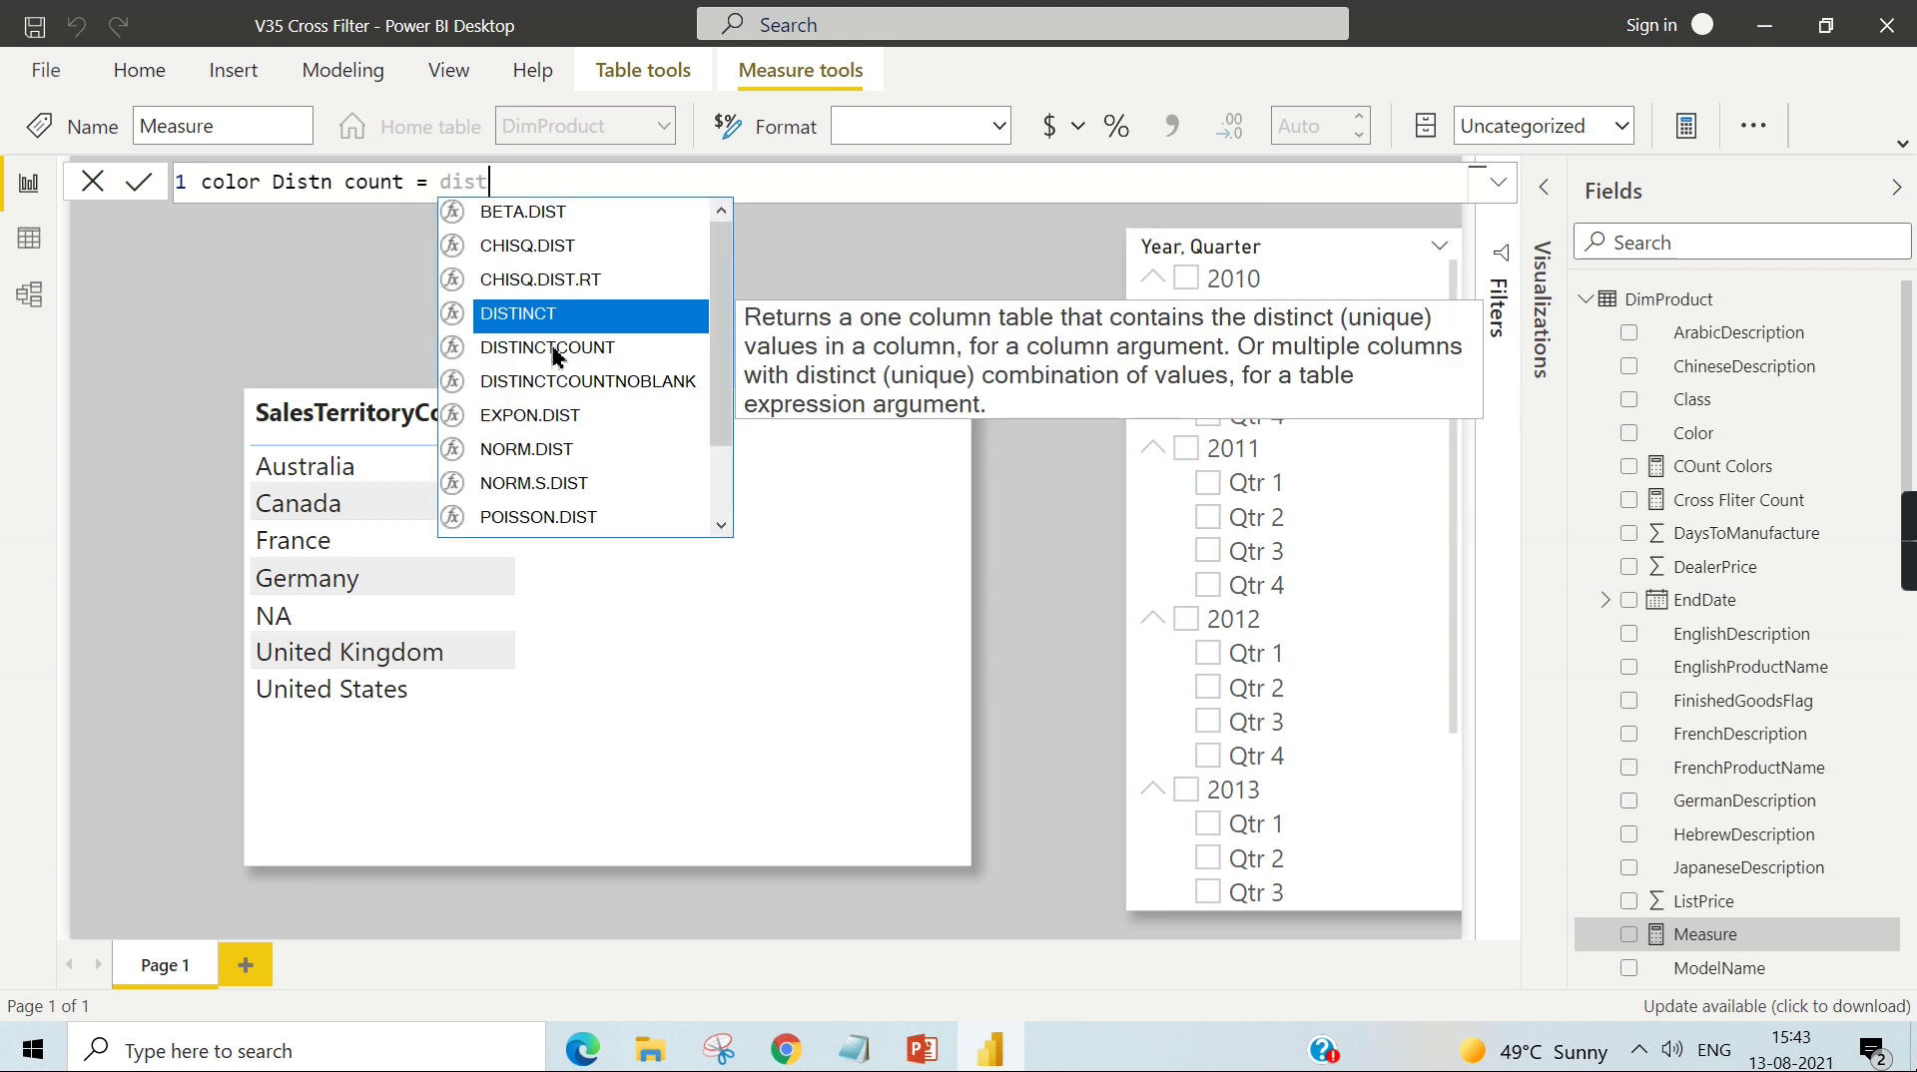
{"action": "left_click", "coordinate": [556, 350]}
{"action": "type", "text": "Dim"}
{"action": "left_click", "coordinate": [813, 414]}
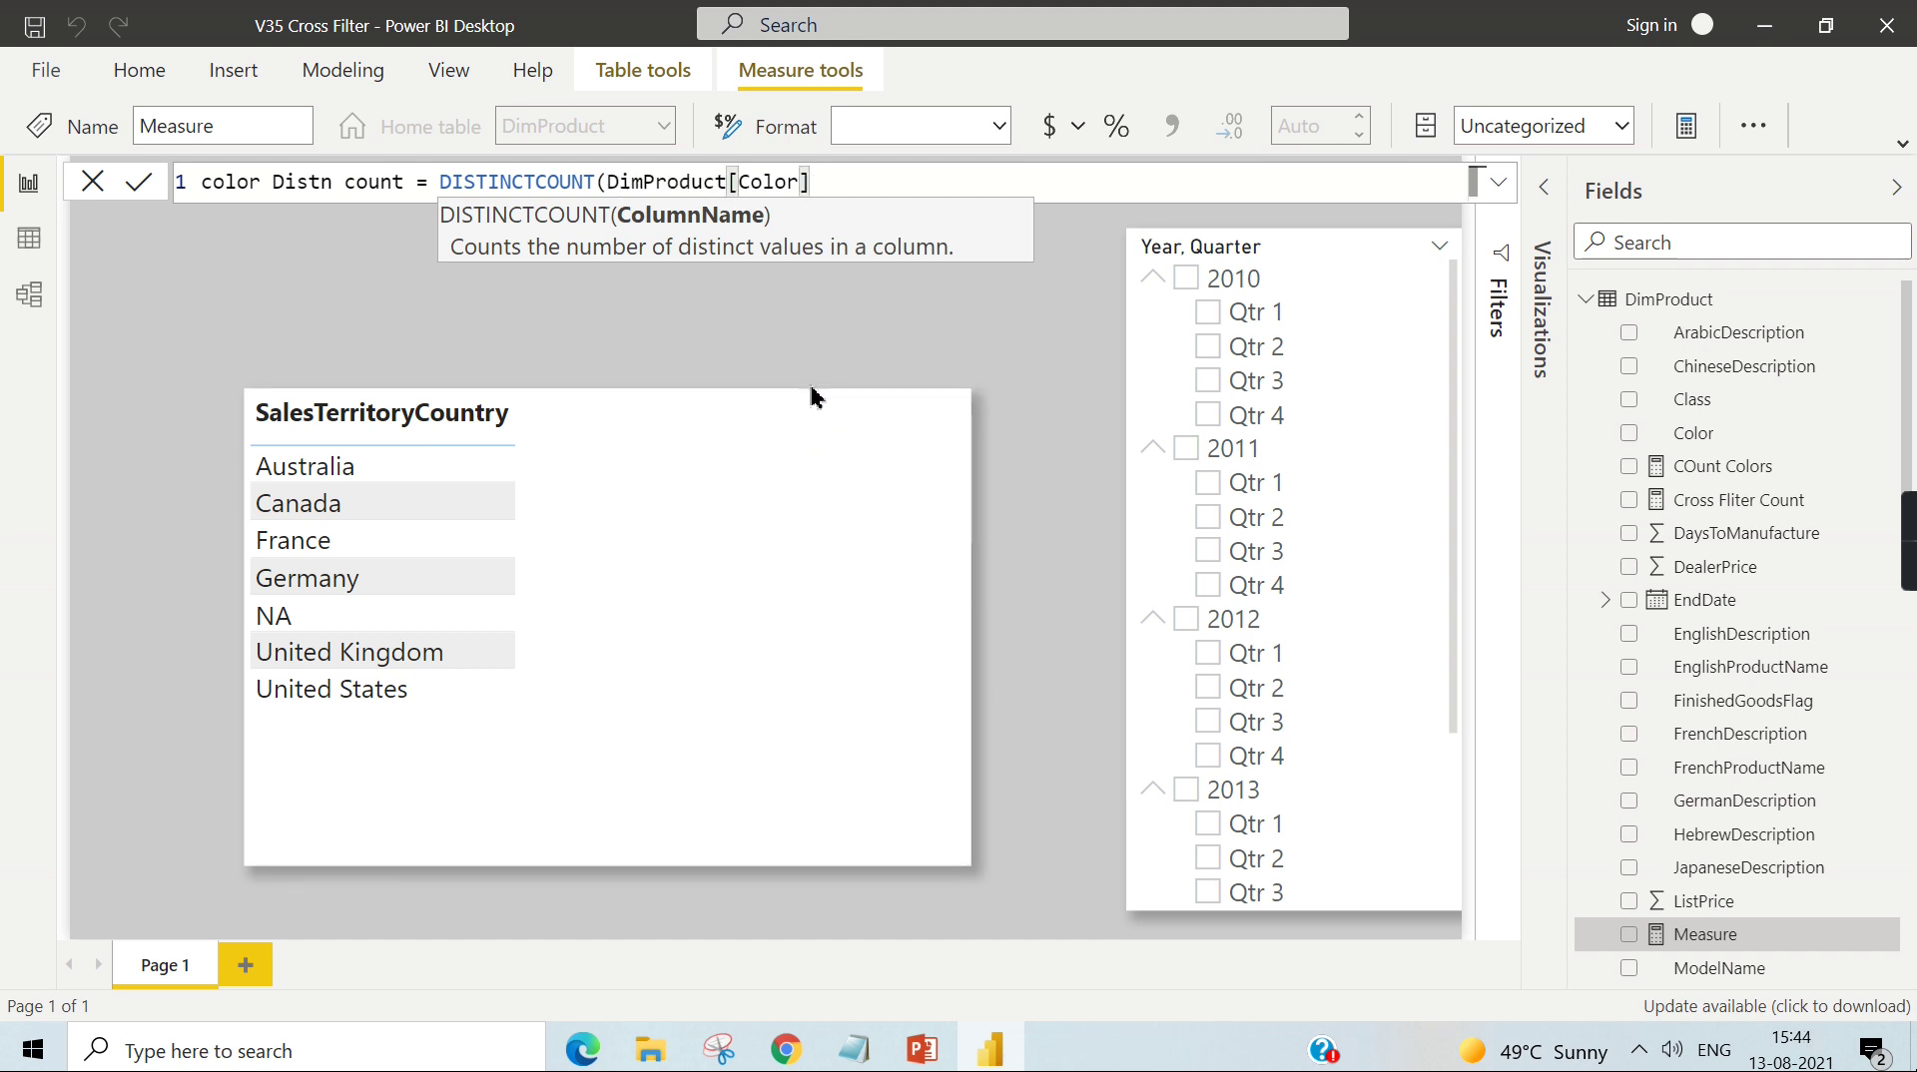
{"action": "type", "text": ")"}
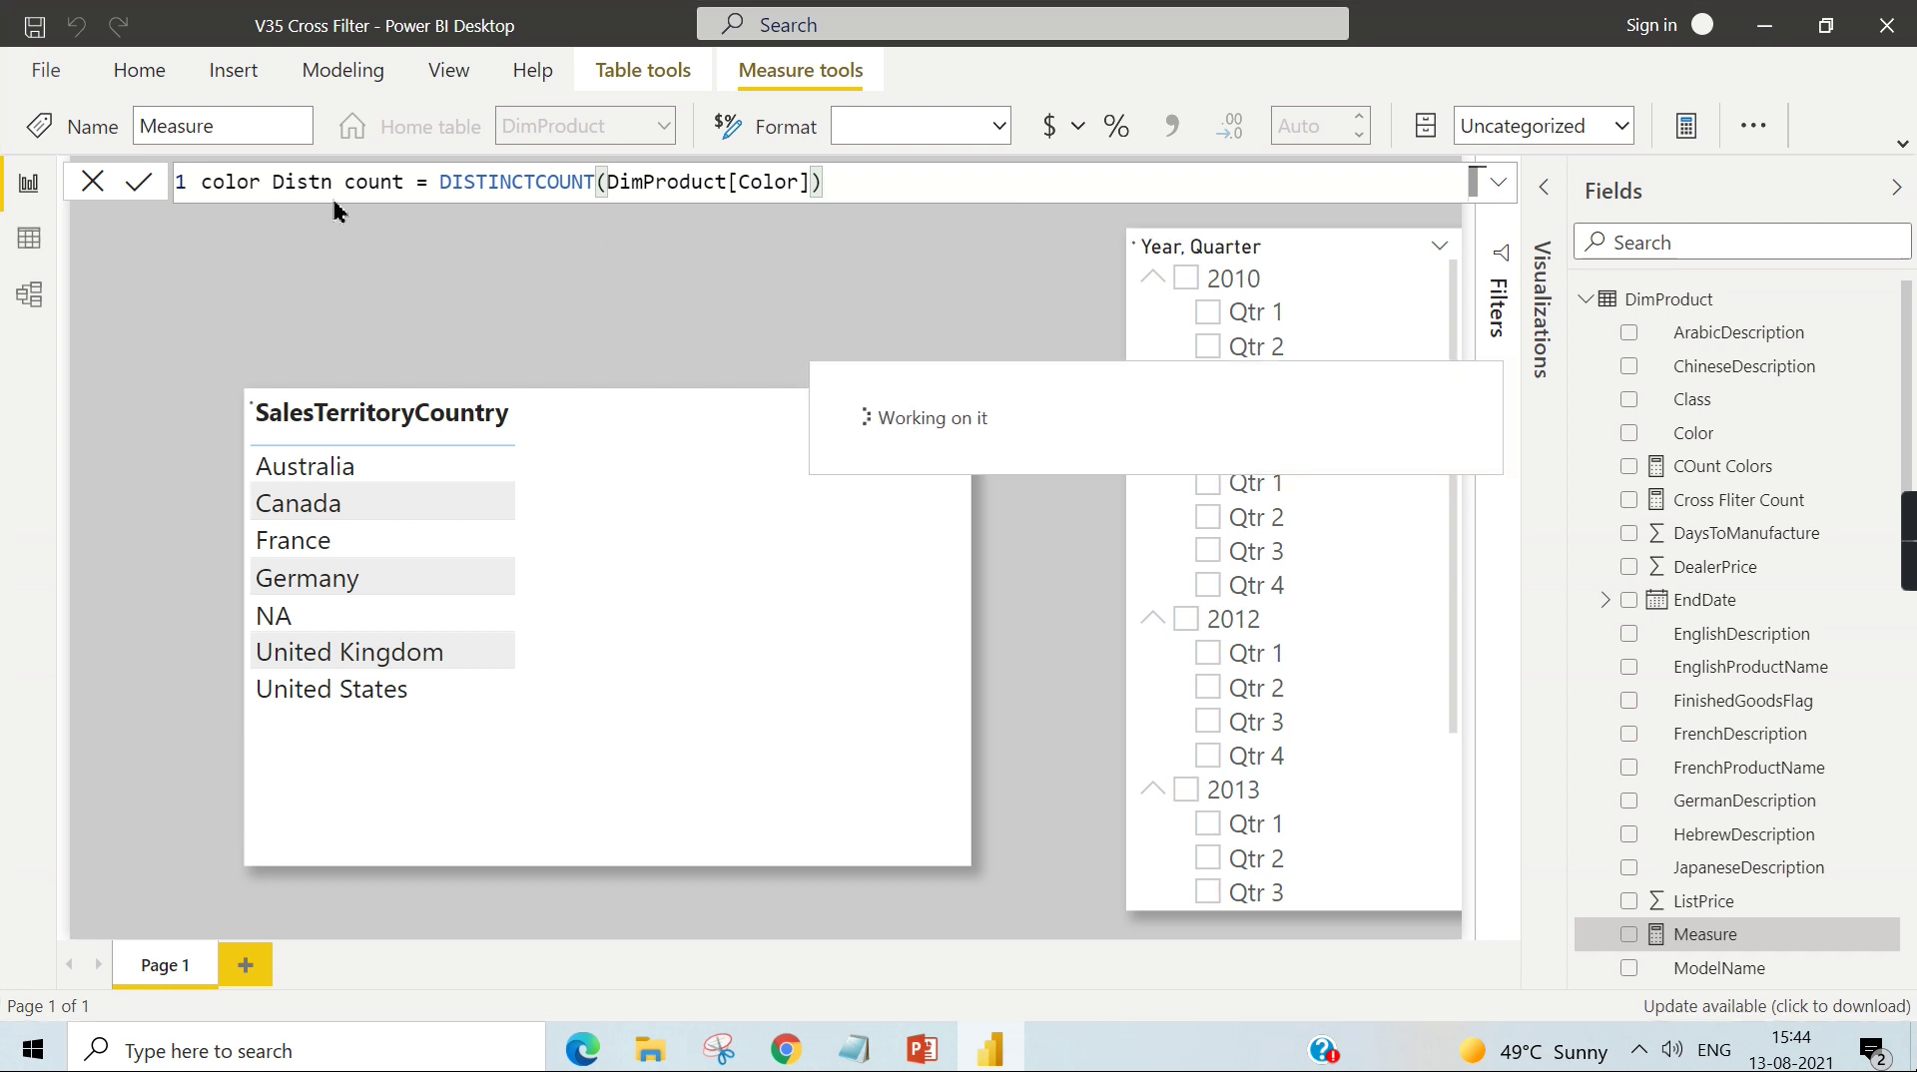
{"action": "key", "text": "Return"}
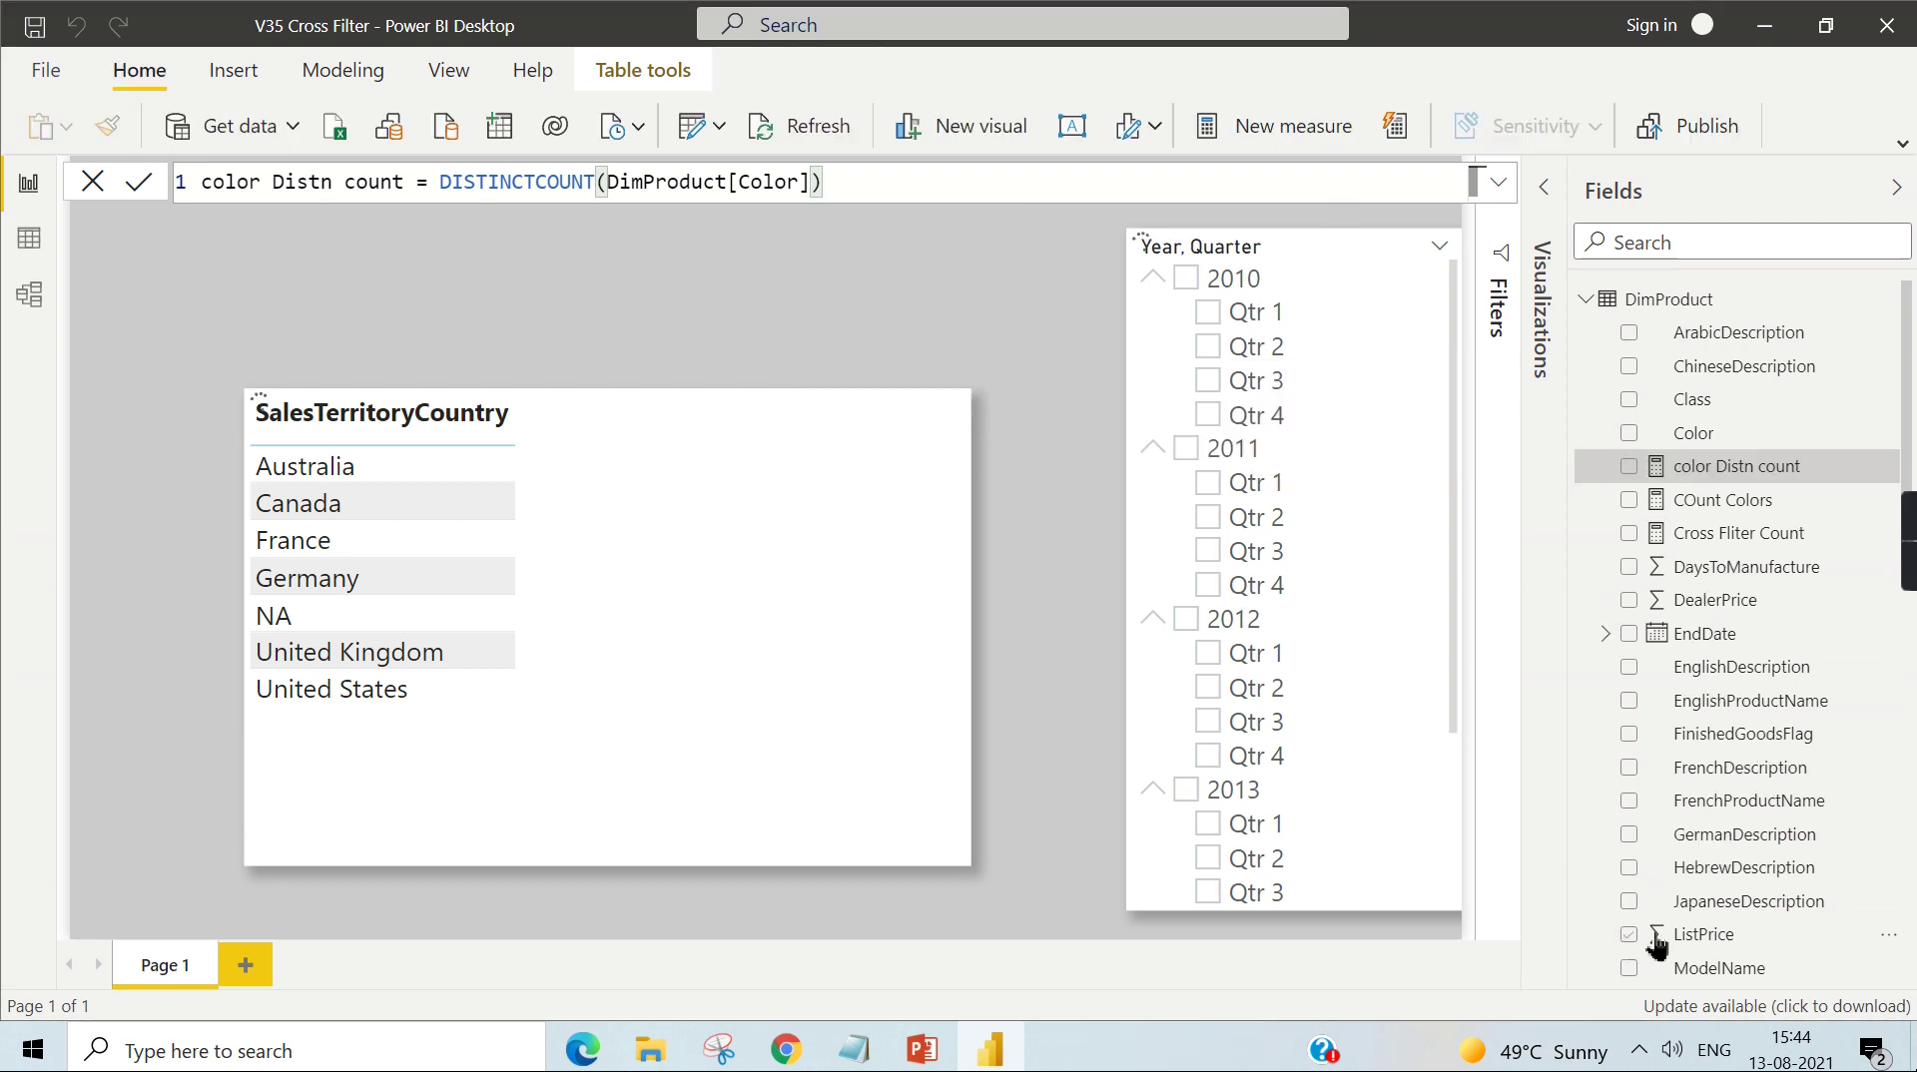
{"action": "mouse_move", "coordinate": [1738, 467]}
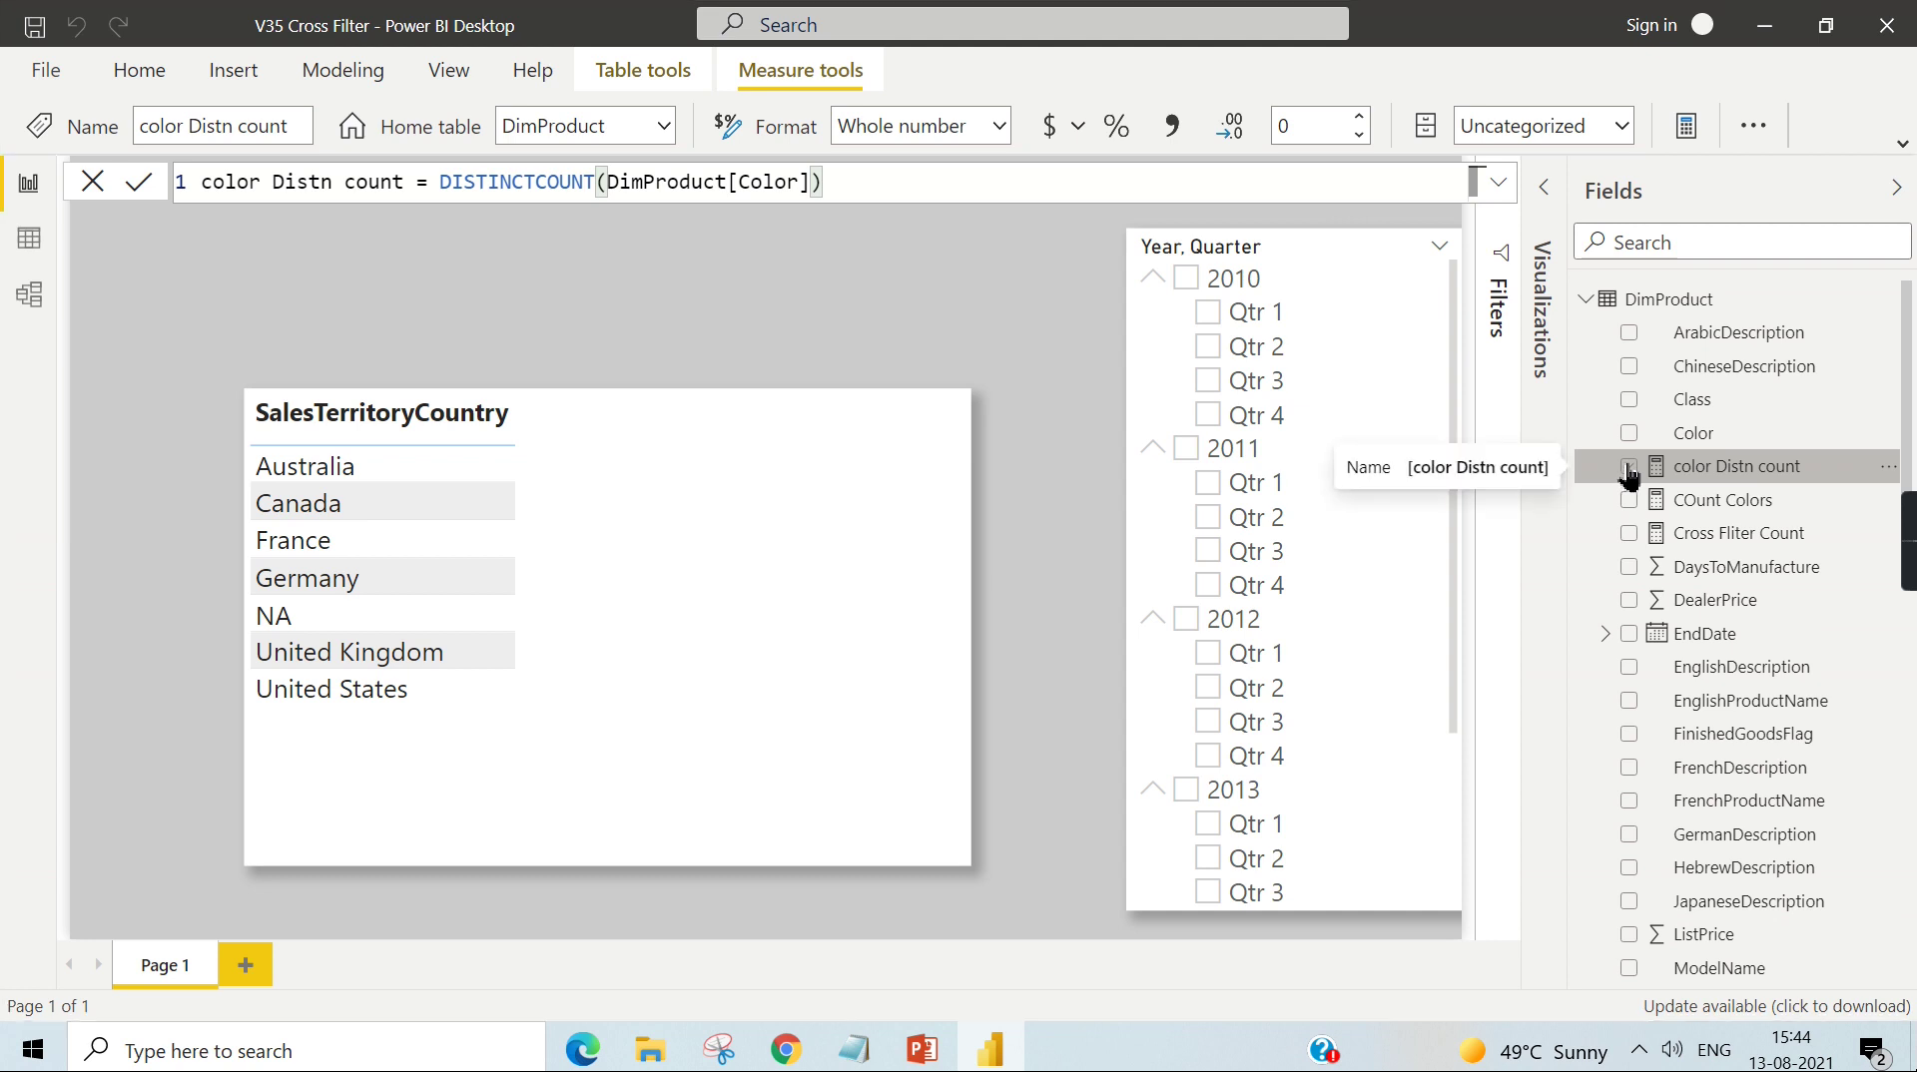
Step: Place color Distn count on the page as a card showing 10, above the country table
{"action": "left_click", "coordinate": [1630, 470]}
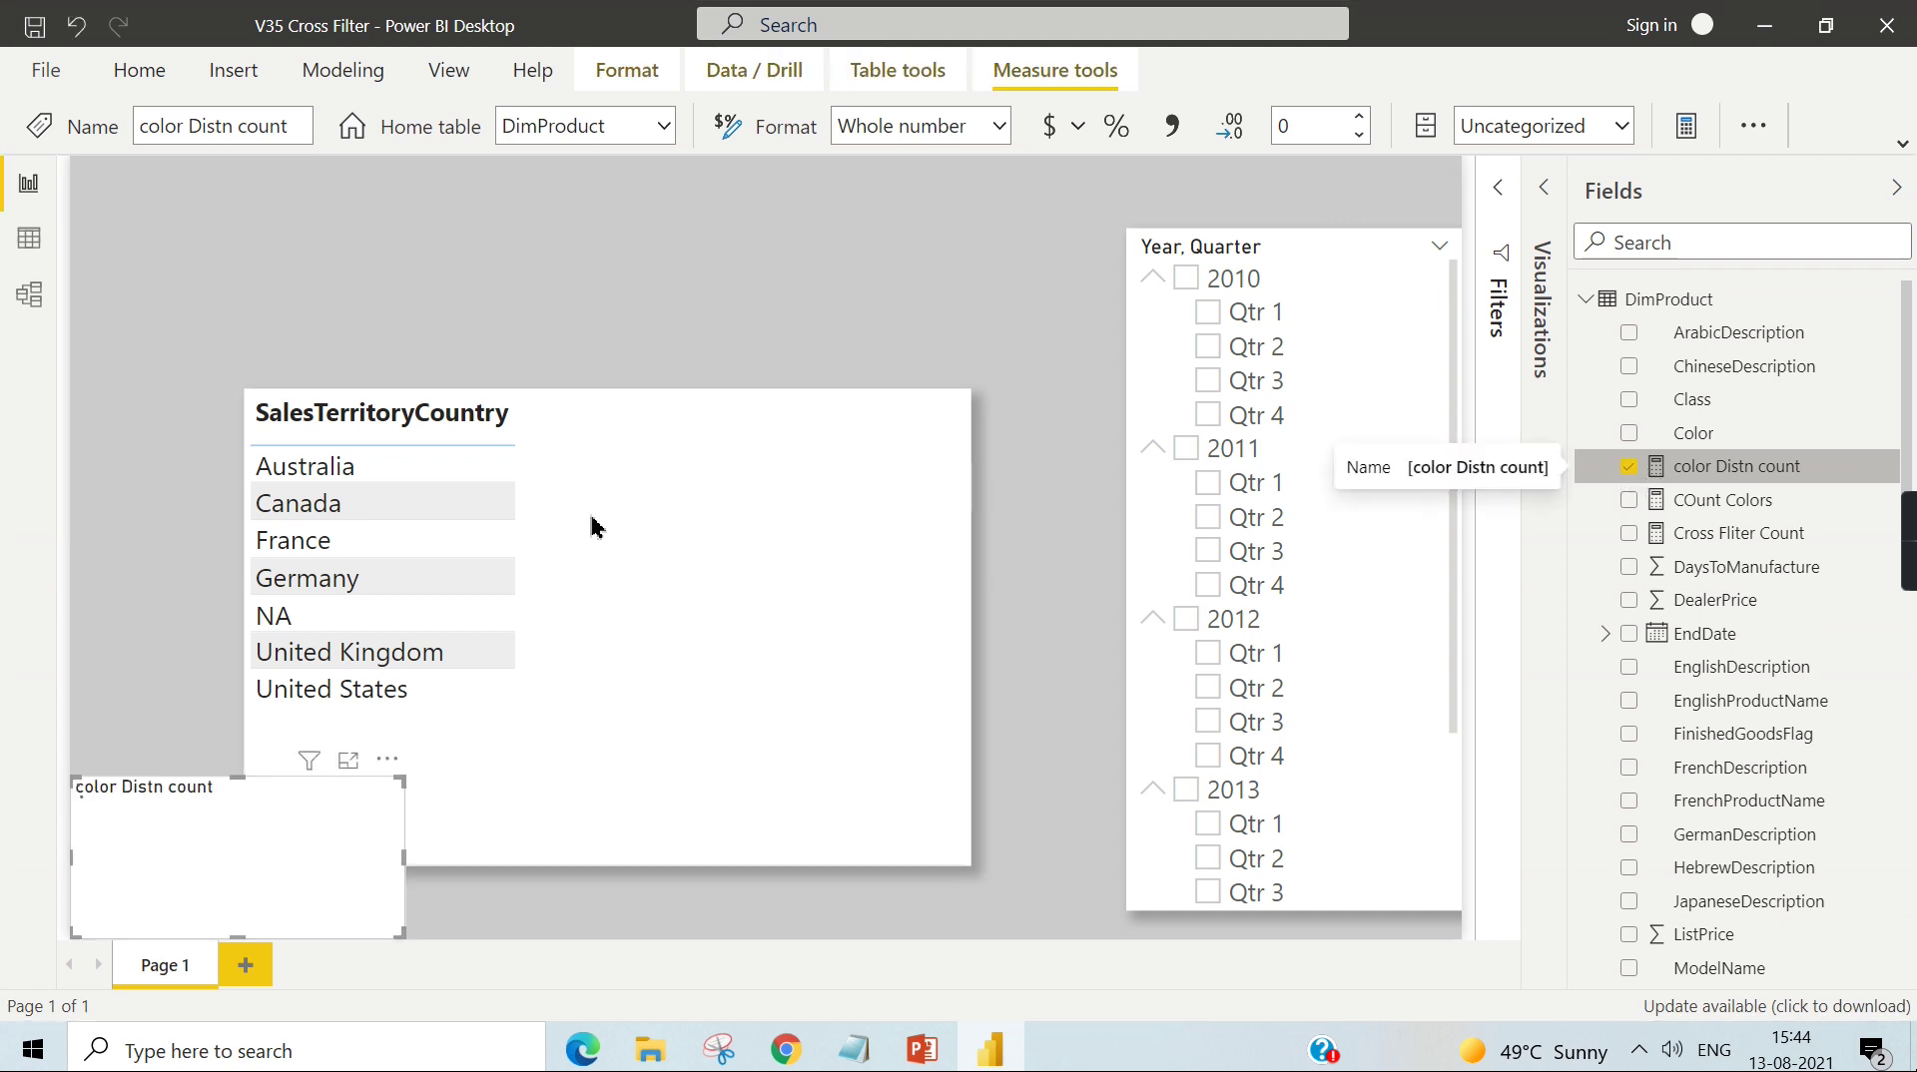
{"action": "left_click_drag", "start_coordinate": [150, 839], "coordinate": [373, 242]}
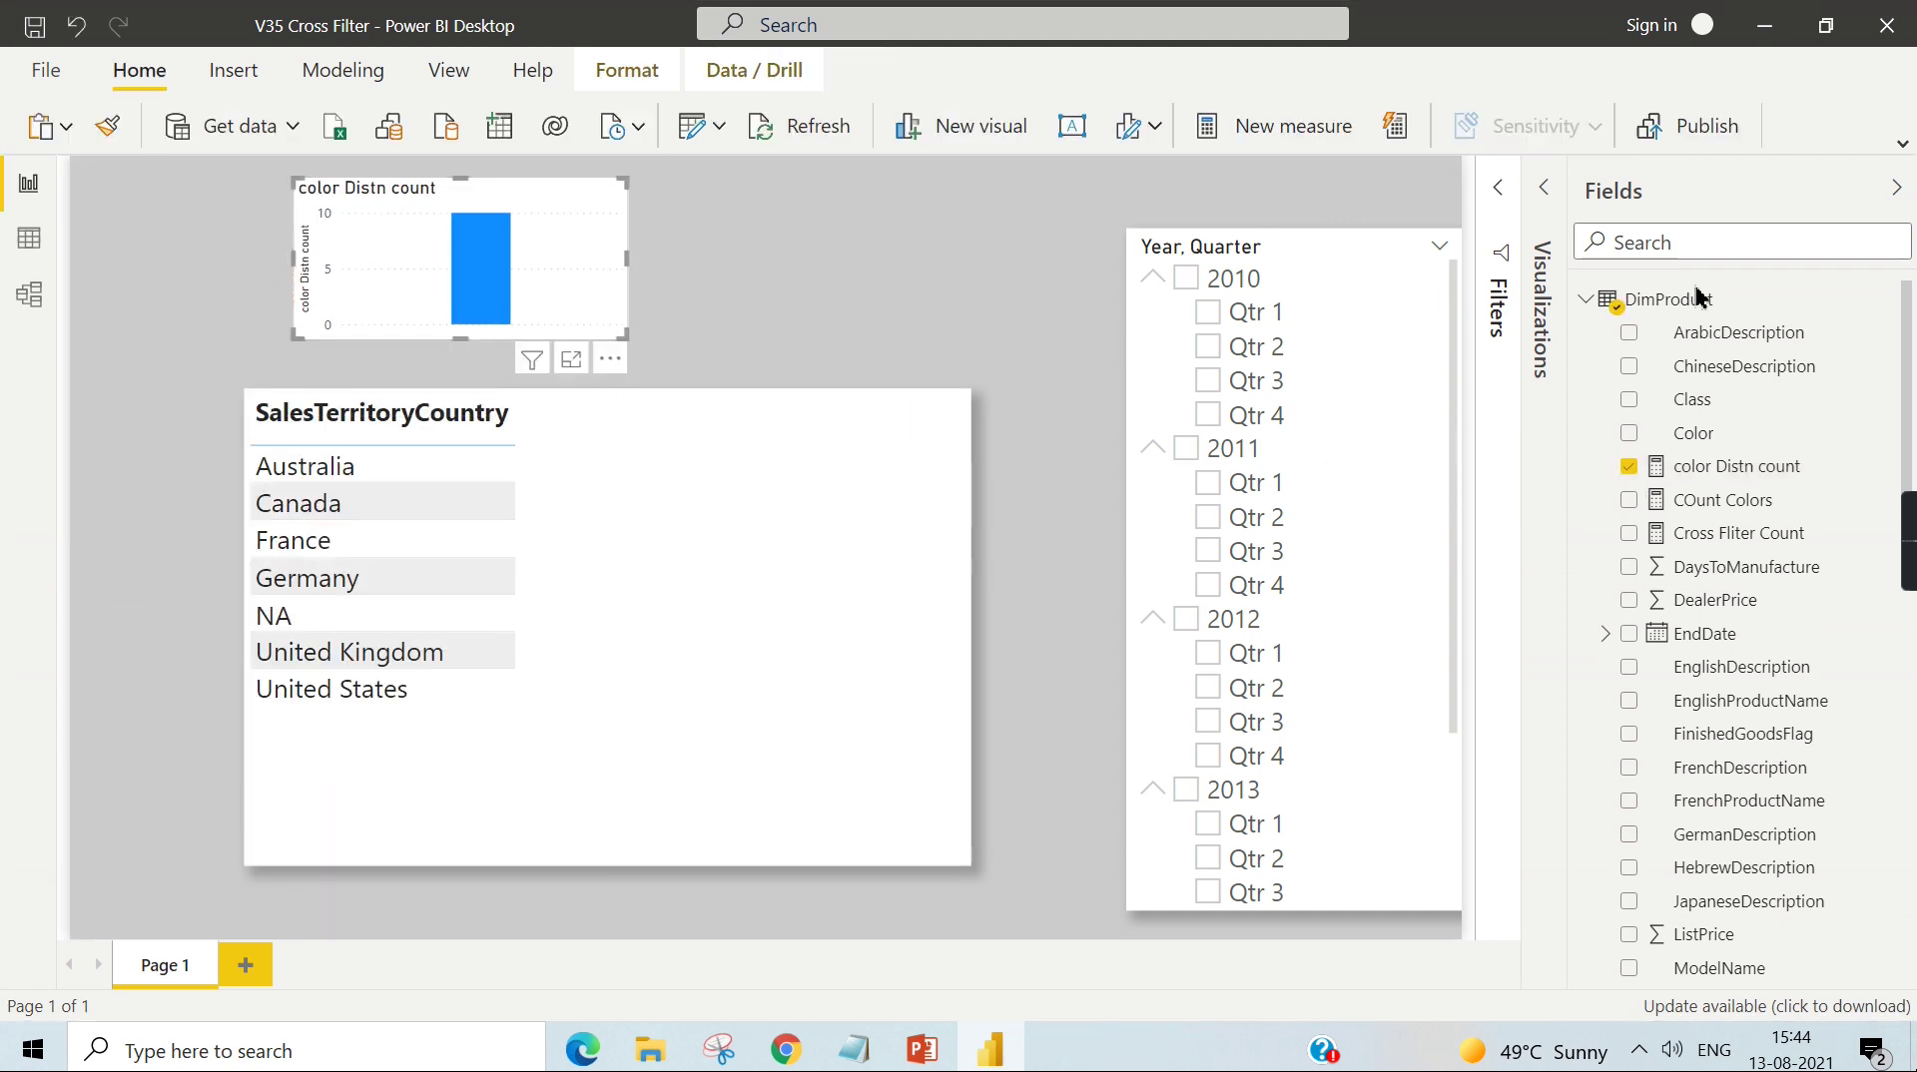
{"action": "left_click", "coordinate": [1544, 188]}
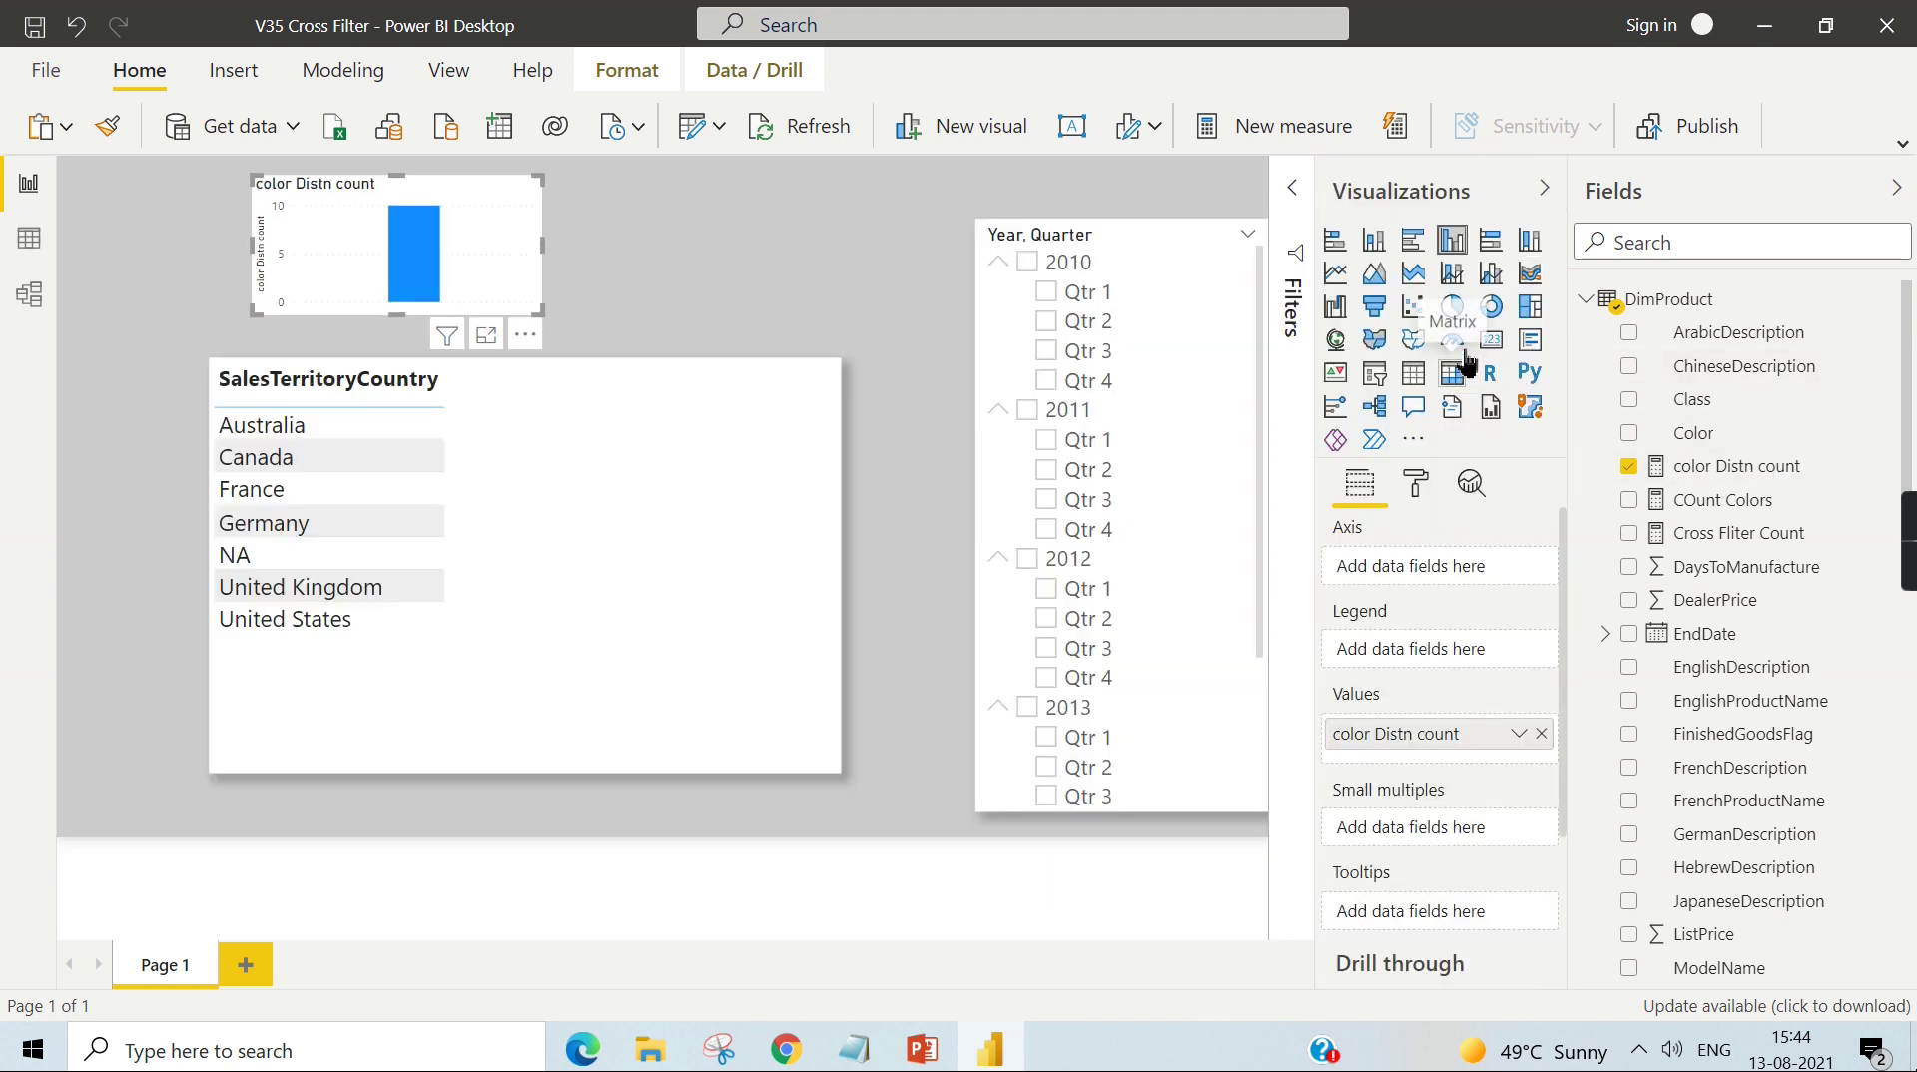
{"action": "left_click", "coordinate": [1491, 340]}
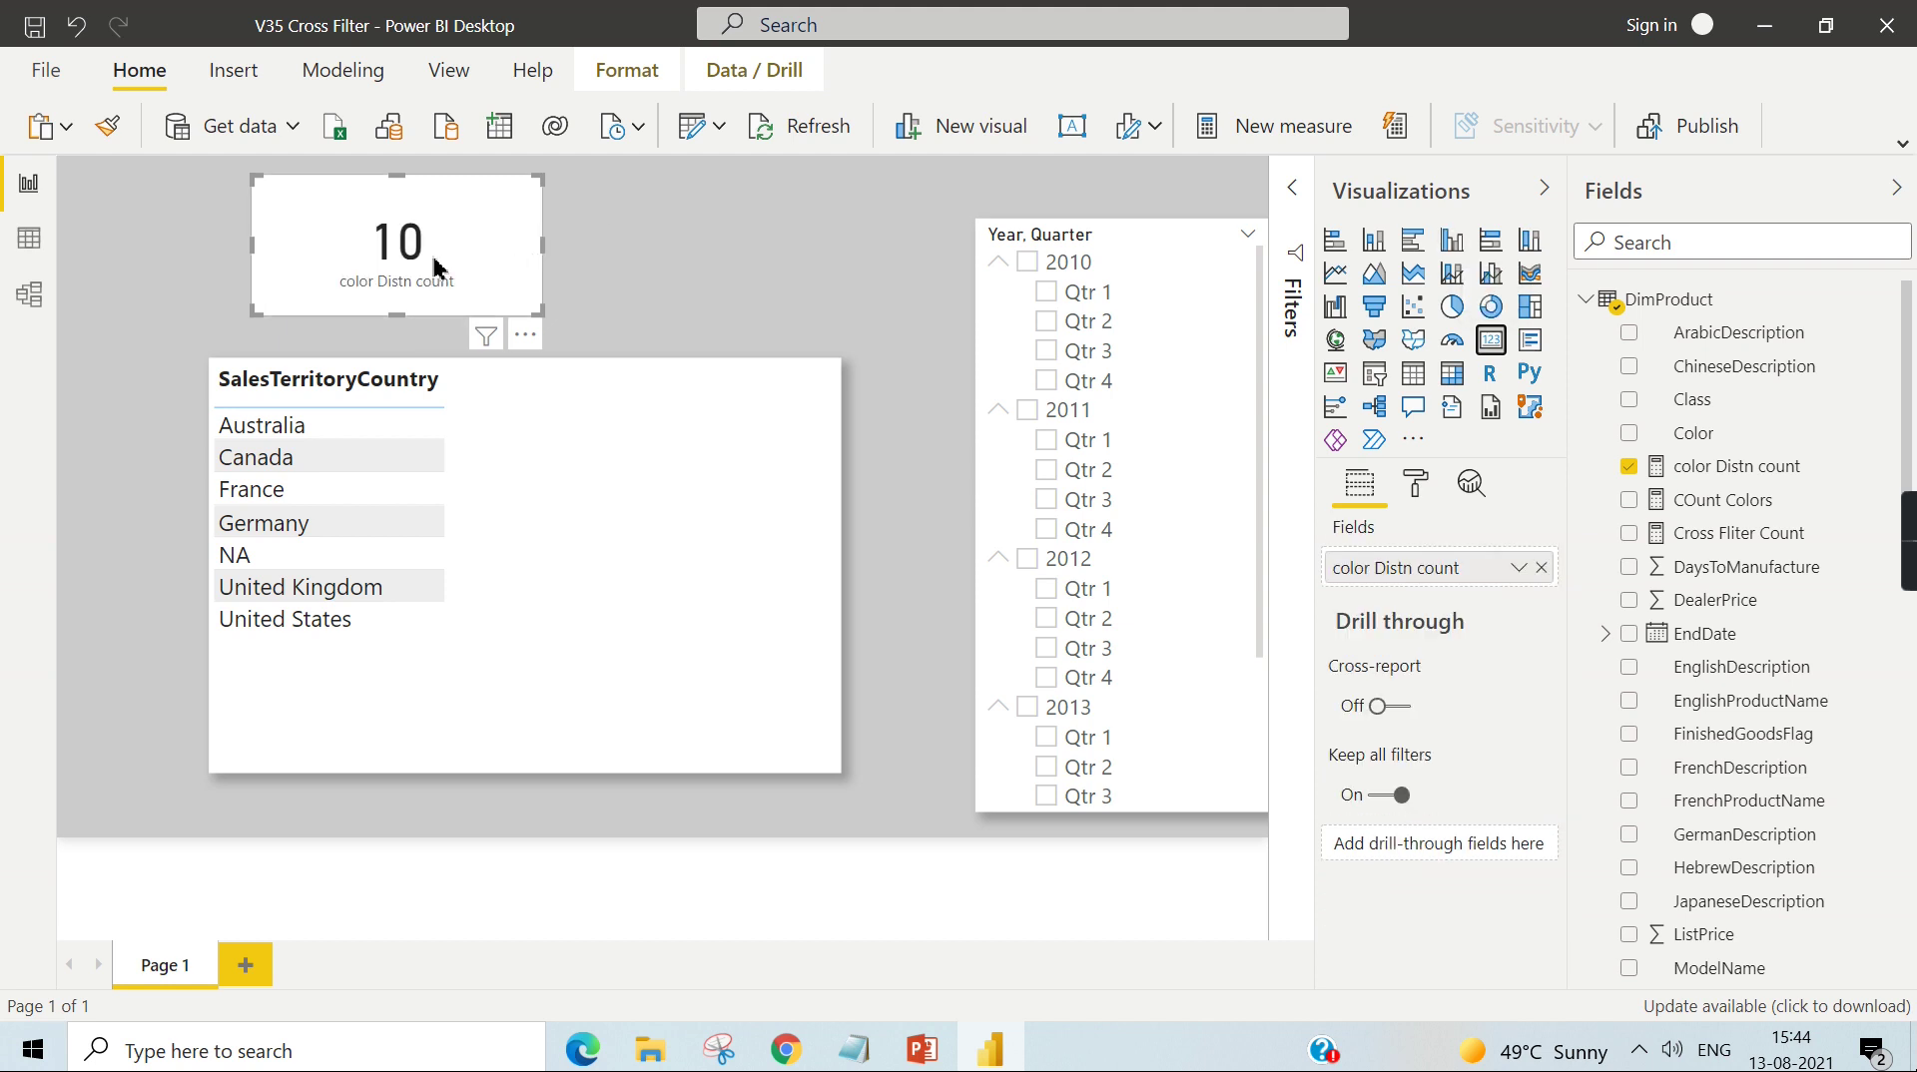
Step: Add color Distn count as a country table column showing 10 per country, then view the model
{"action": "left_click", "coordinate": [548, 435]}
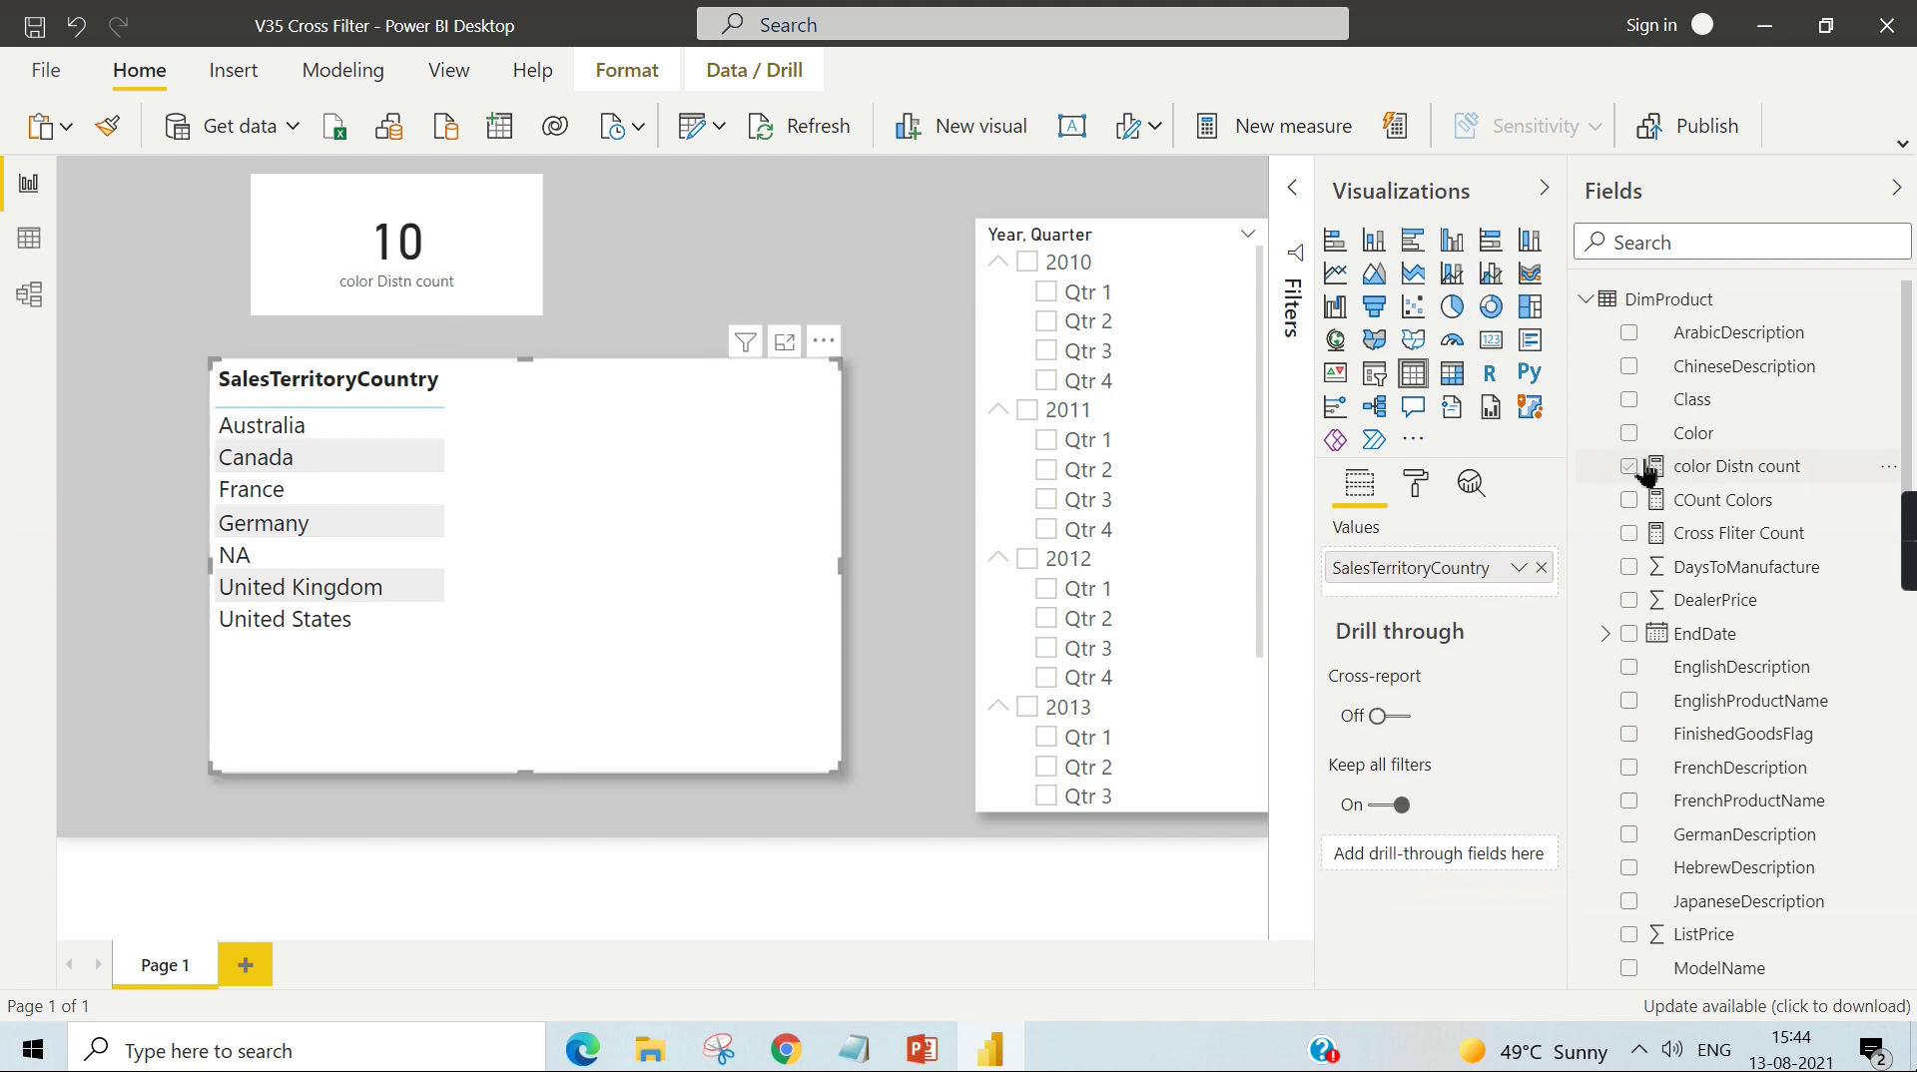
{"action": "left_click", "coordinate": [1637, 469]}
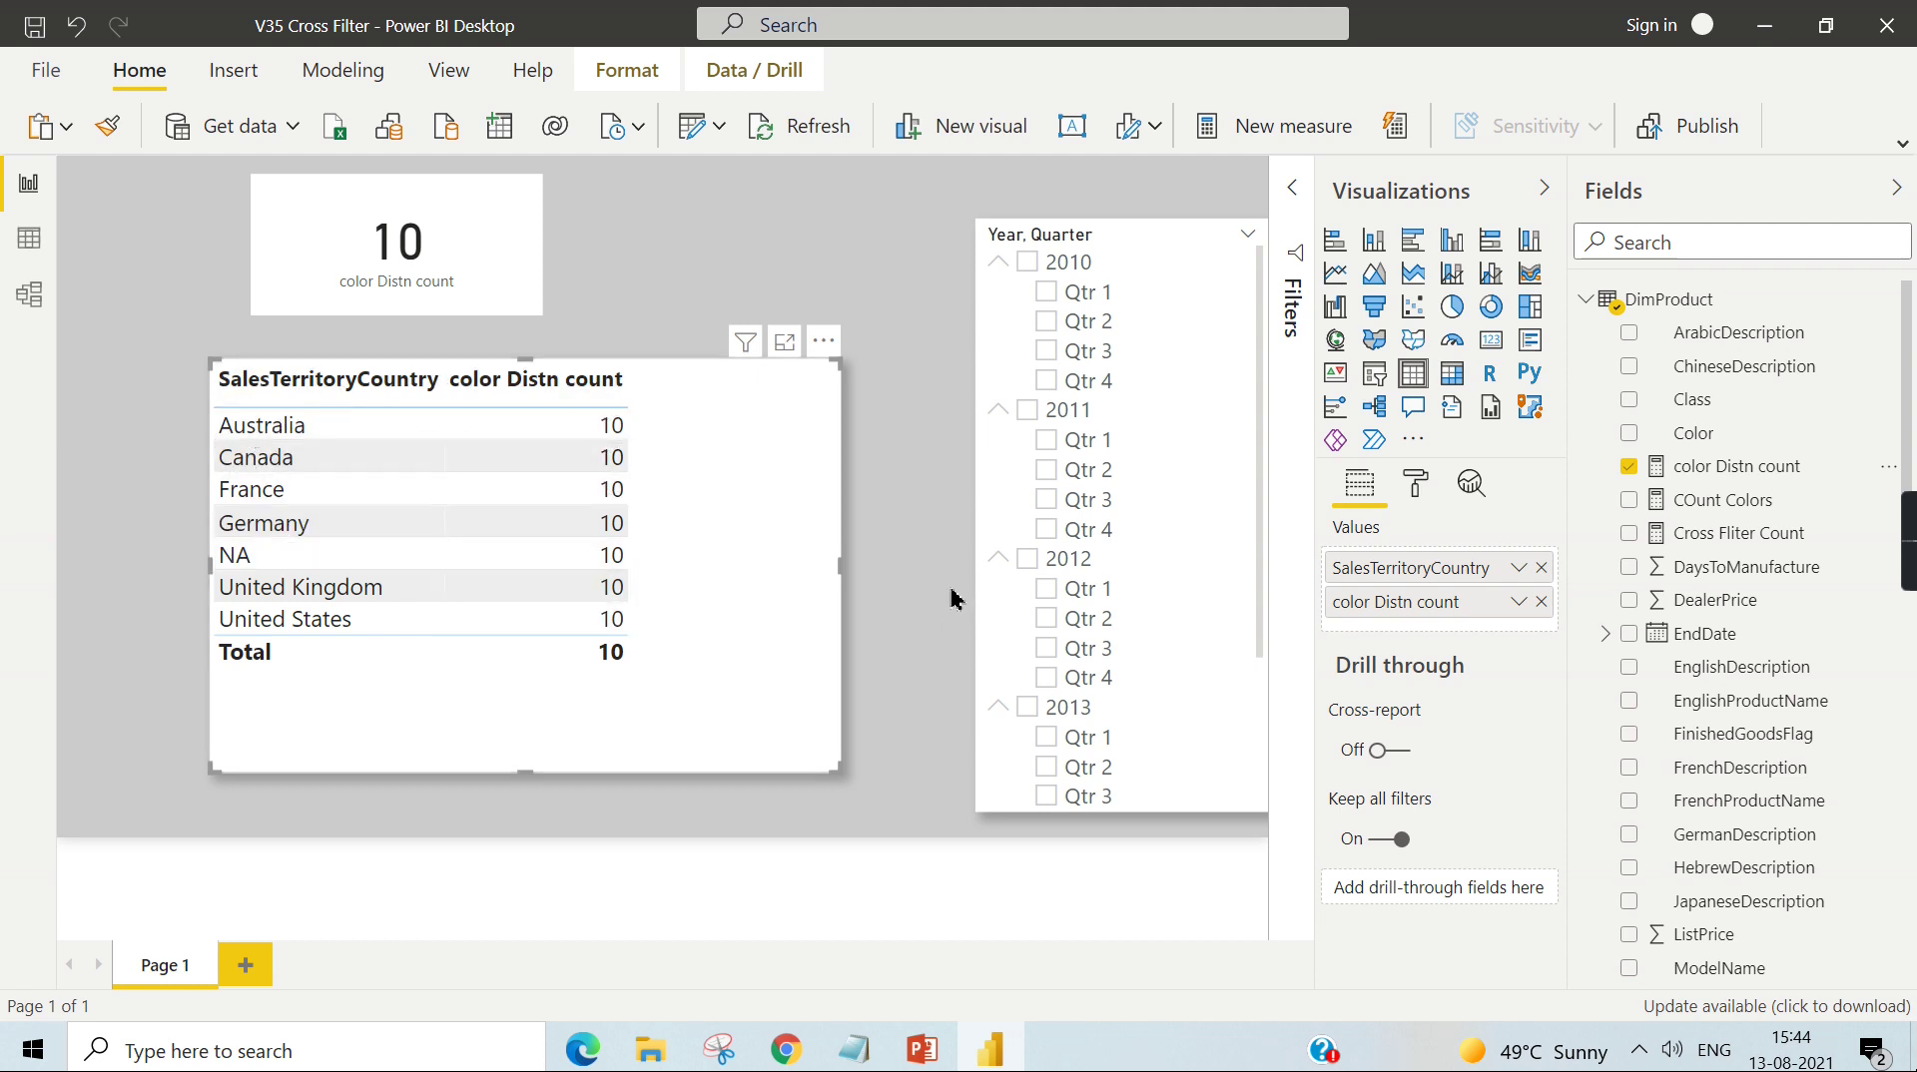
{"action": "left_click", "coordinate": [29, 293]}
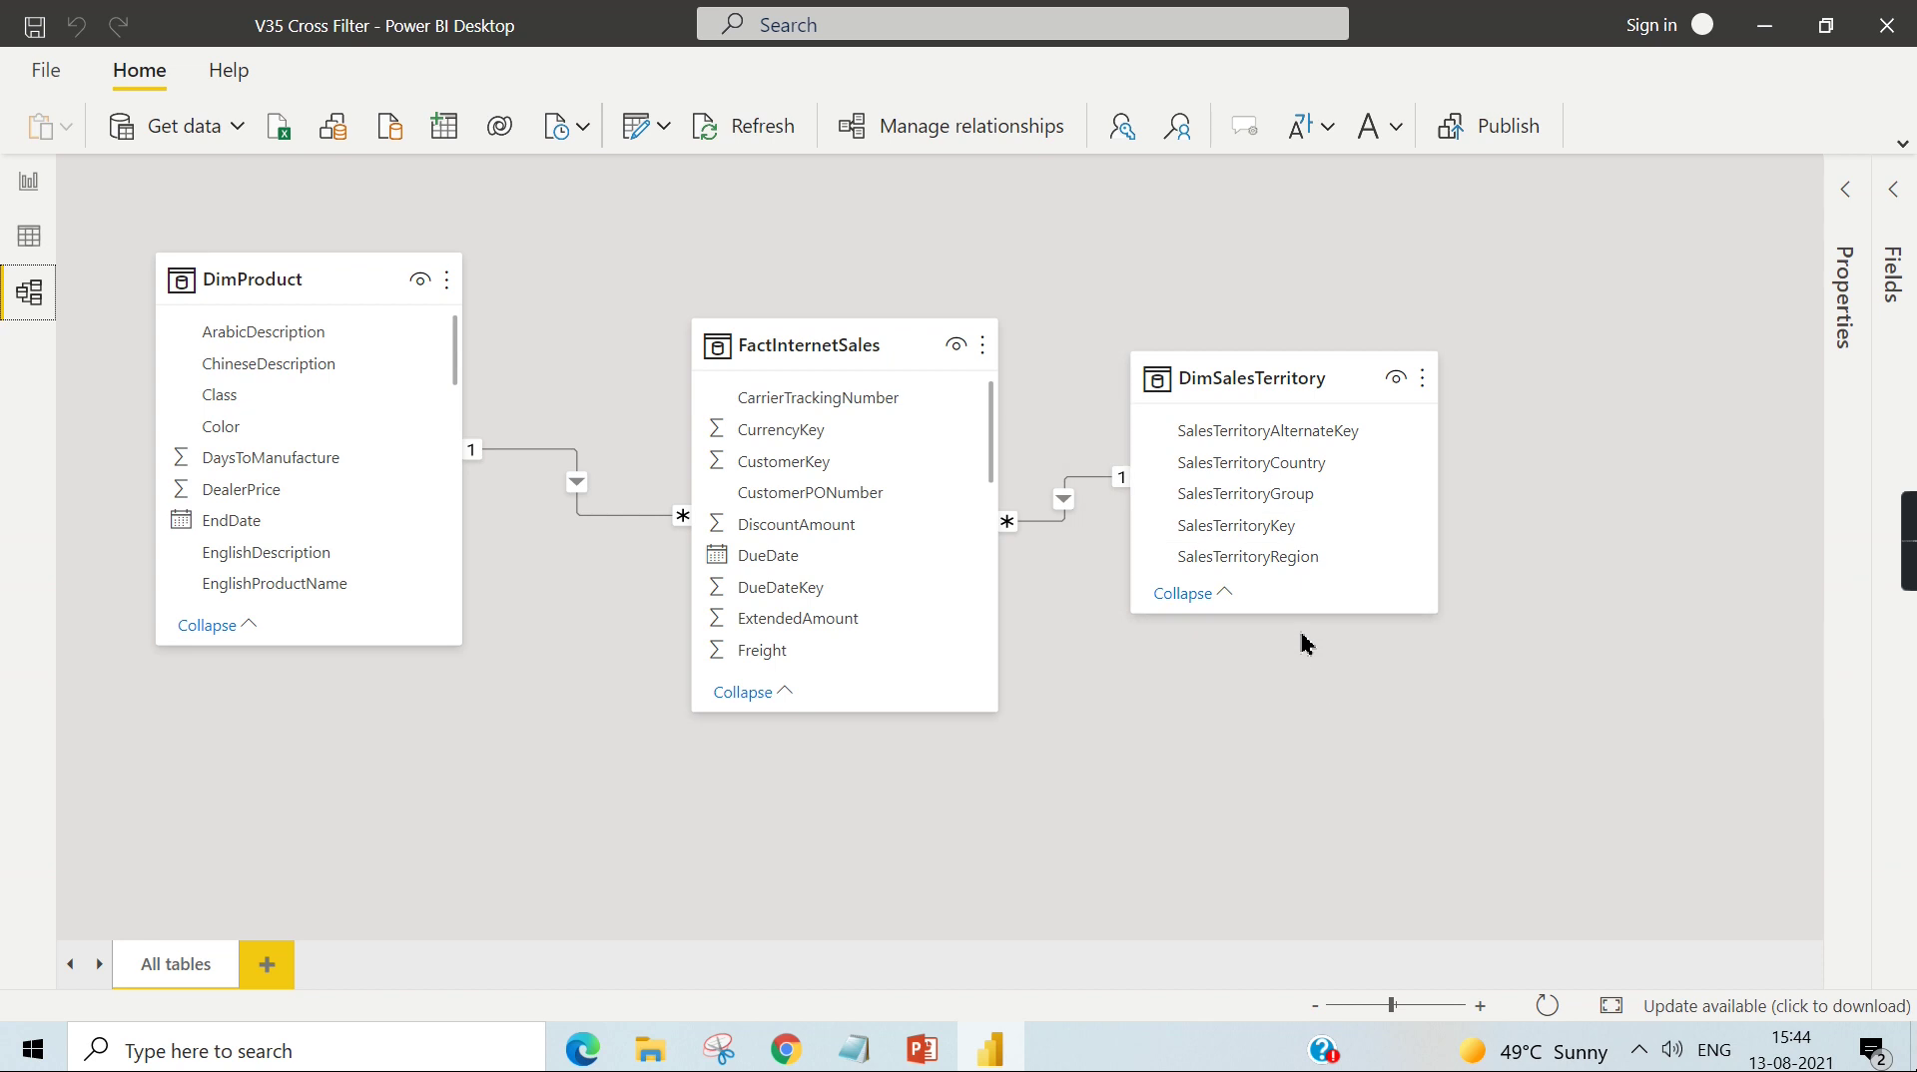
Step: Back on the report, select color Distn count to display its DISTINCTCOUNT formula
{"action": "left_click", "coordinate": [27, 183]}
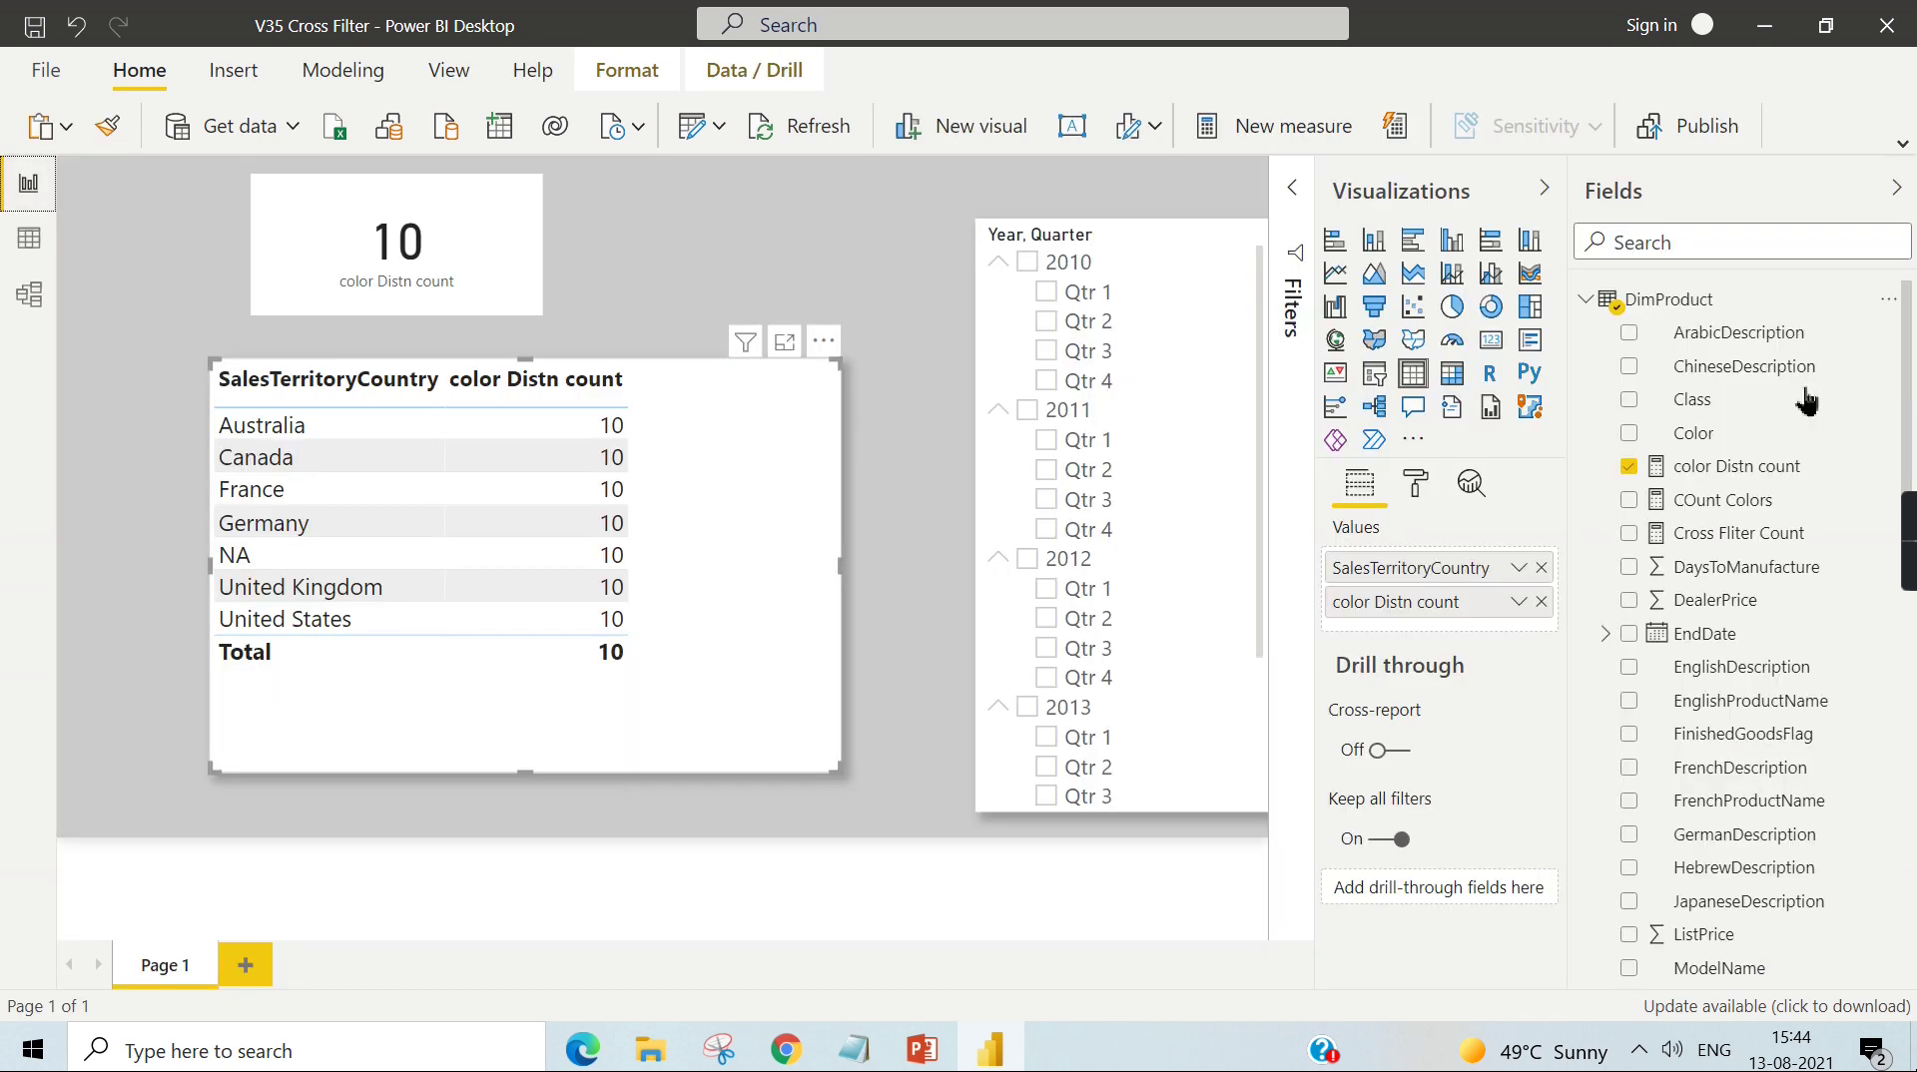
{"action": "left_click_drag", "start_coordinate": [1738, 467], "coordinate": [951, 354]}
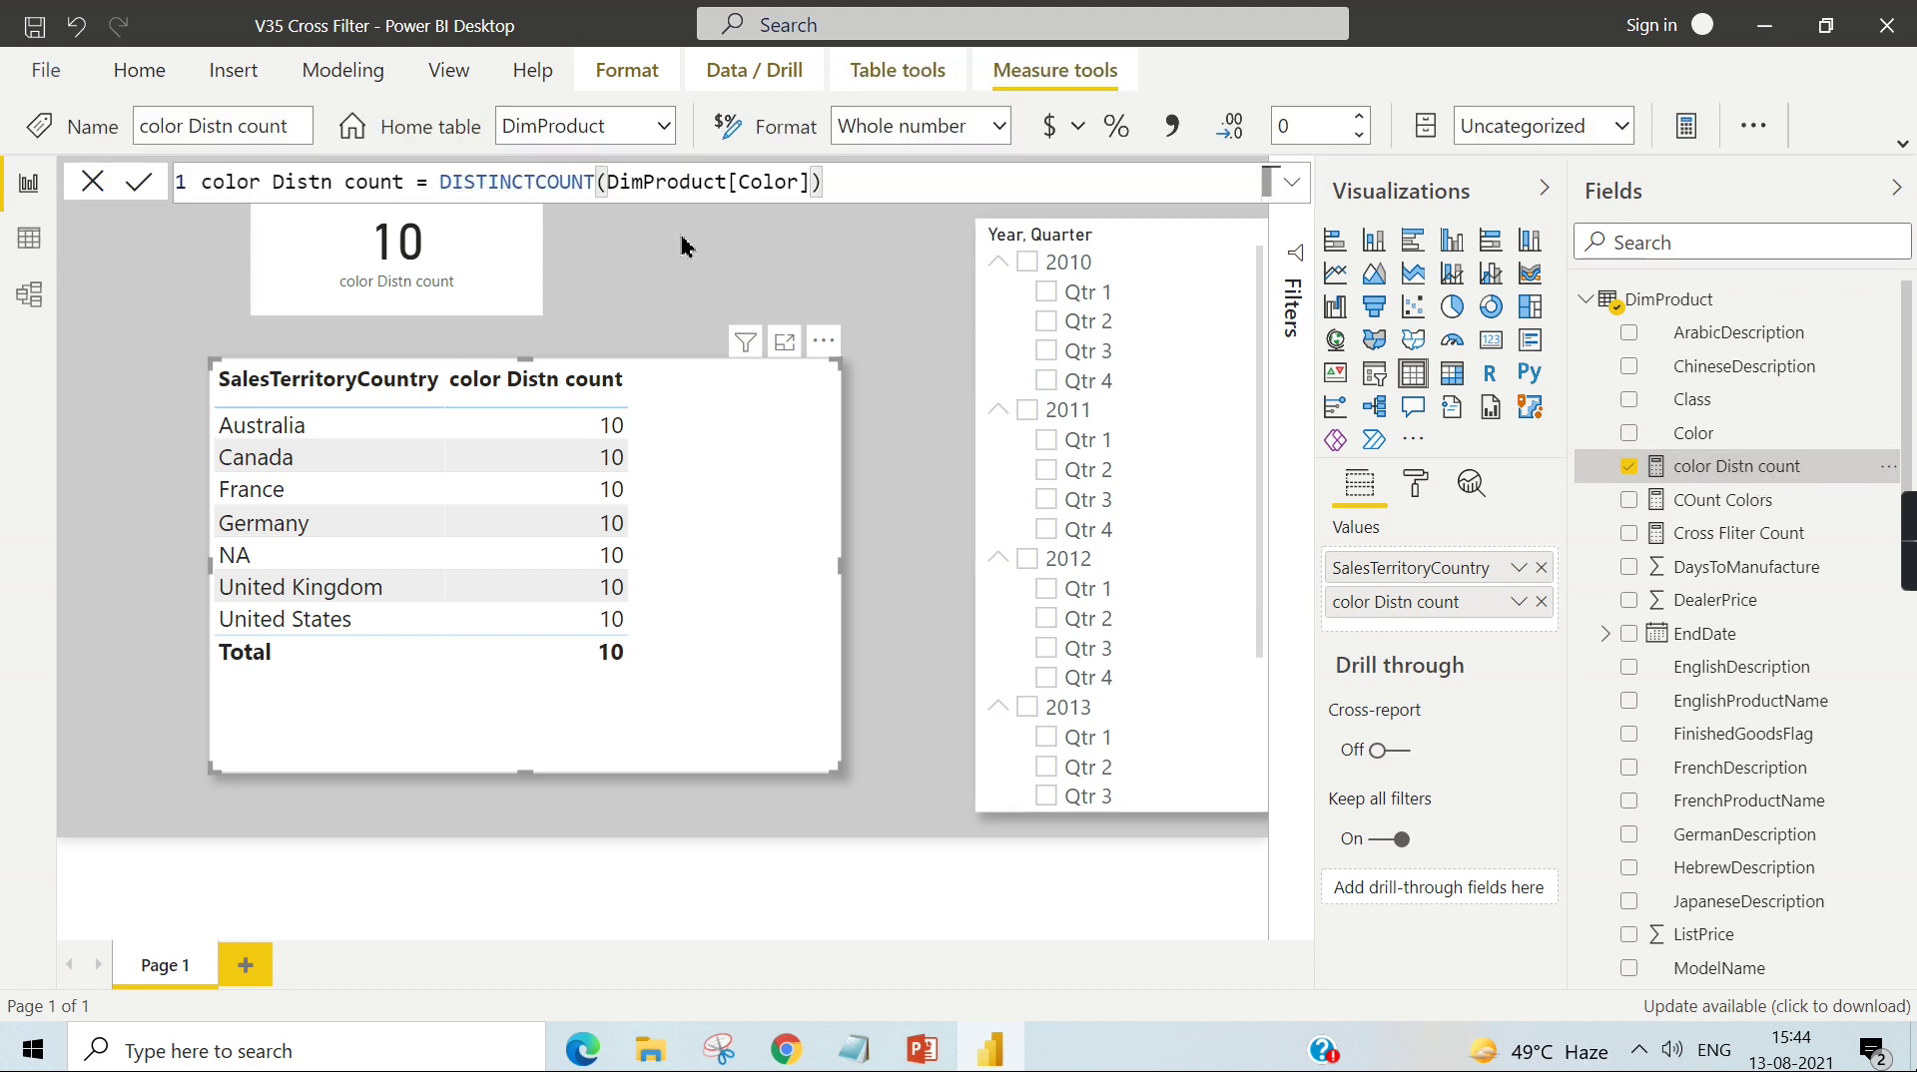
Step: Start a new measure named Cross filter color Count
{"action": "right_click", "coordinate": [1750, 474]}
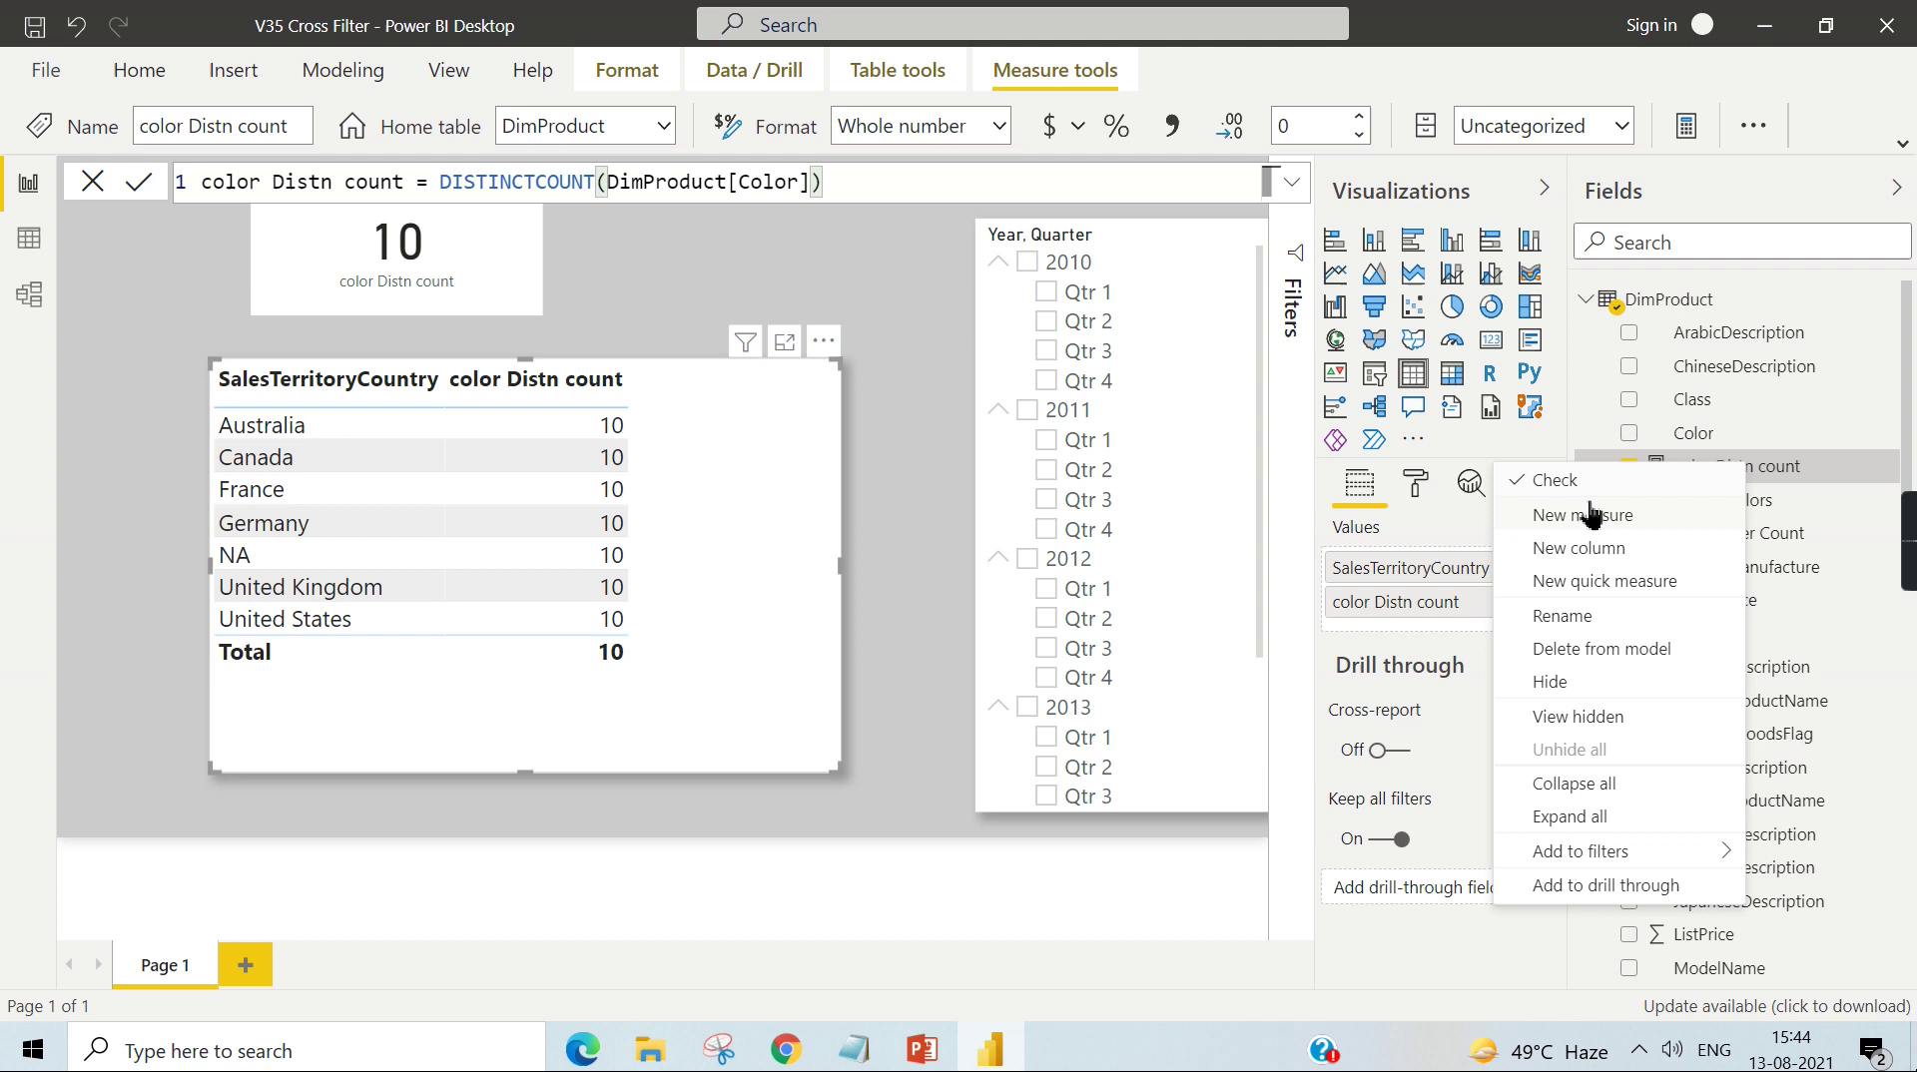
{"action": "key", "text": "Escape"}
{"action": "key", "text": "ctrl+z"}
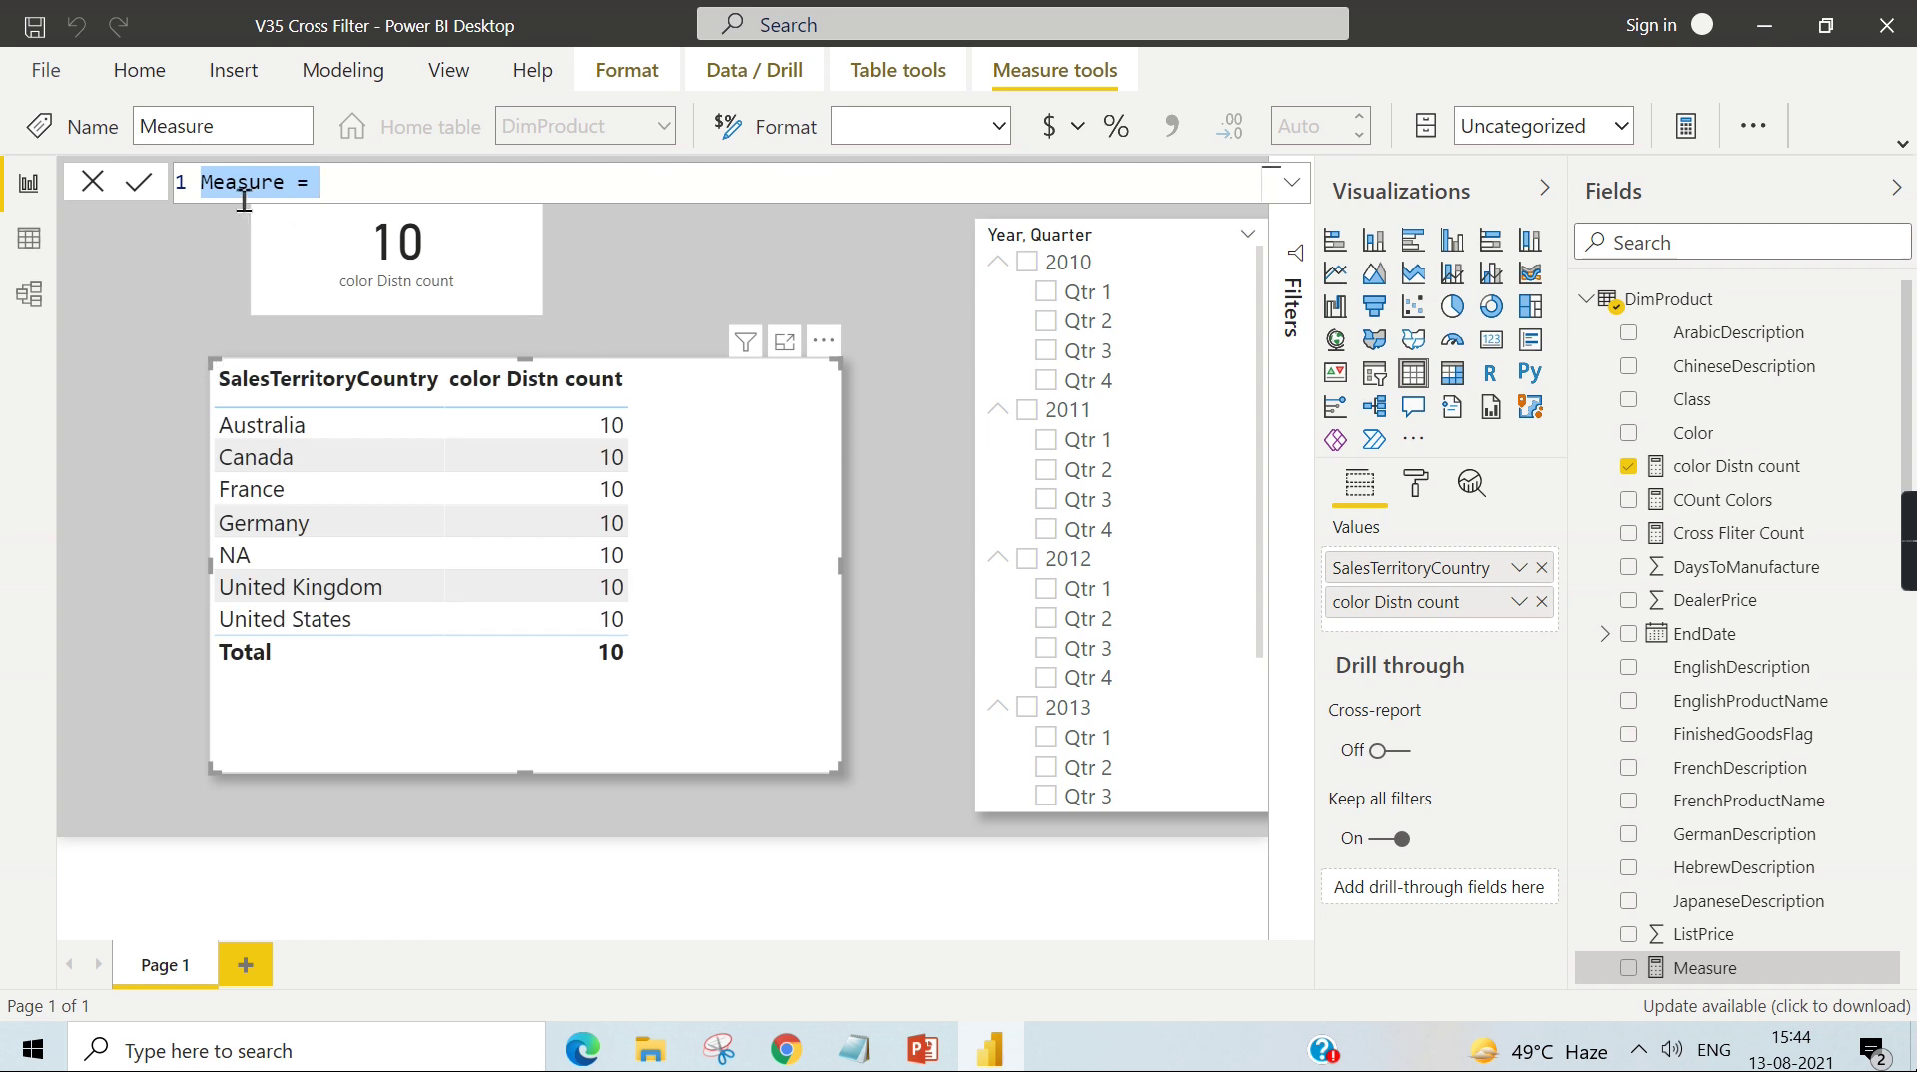
{"action": "double_click", "coordinate": [287, 191]}
{"action": "type", "text": "Cross color Count"}
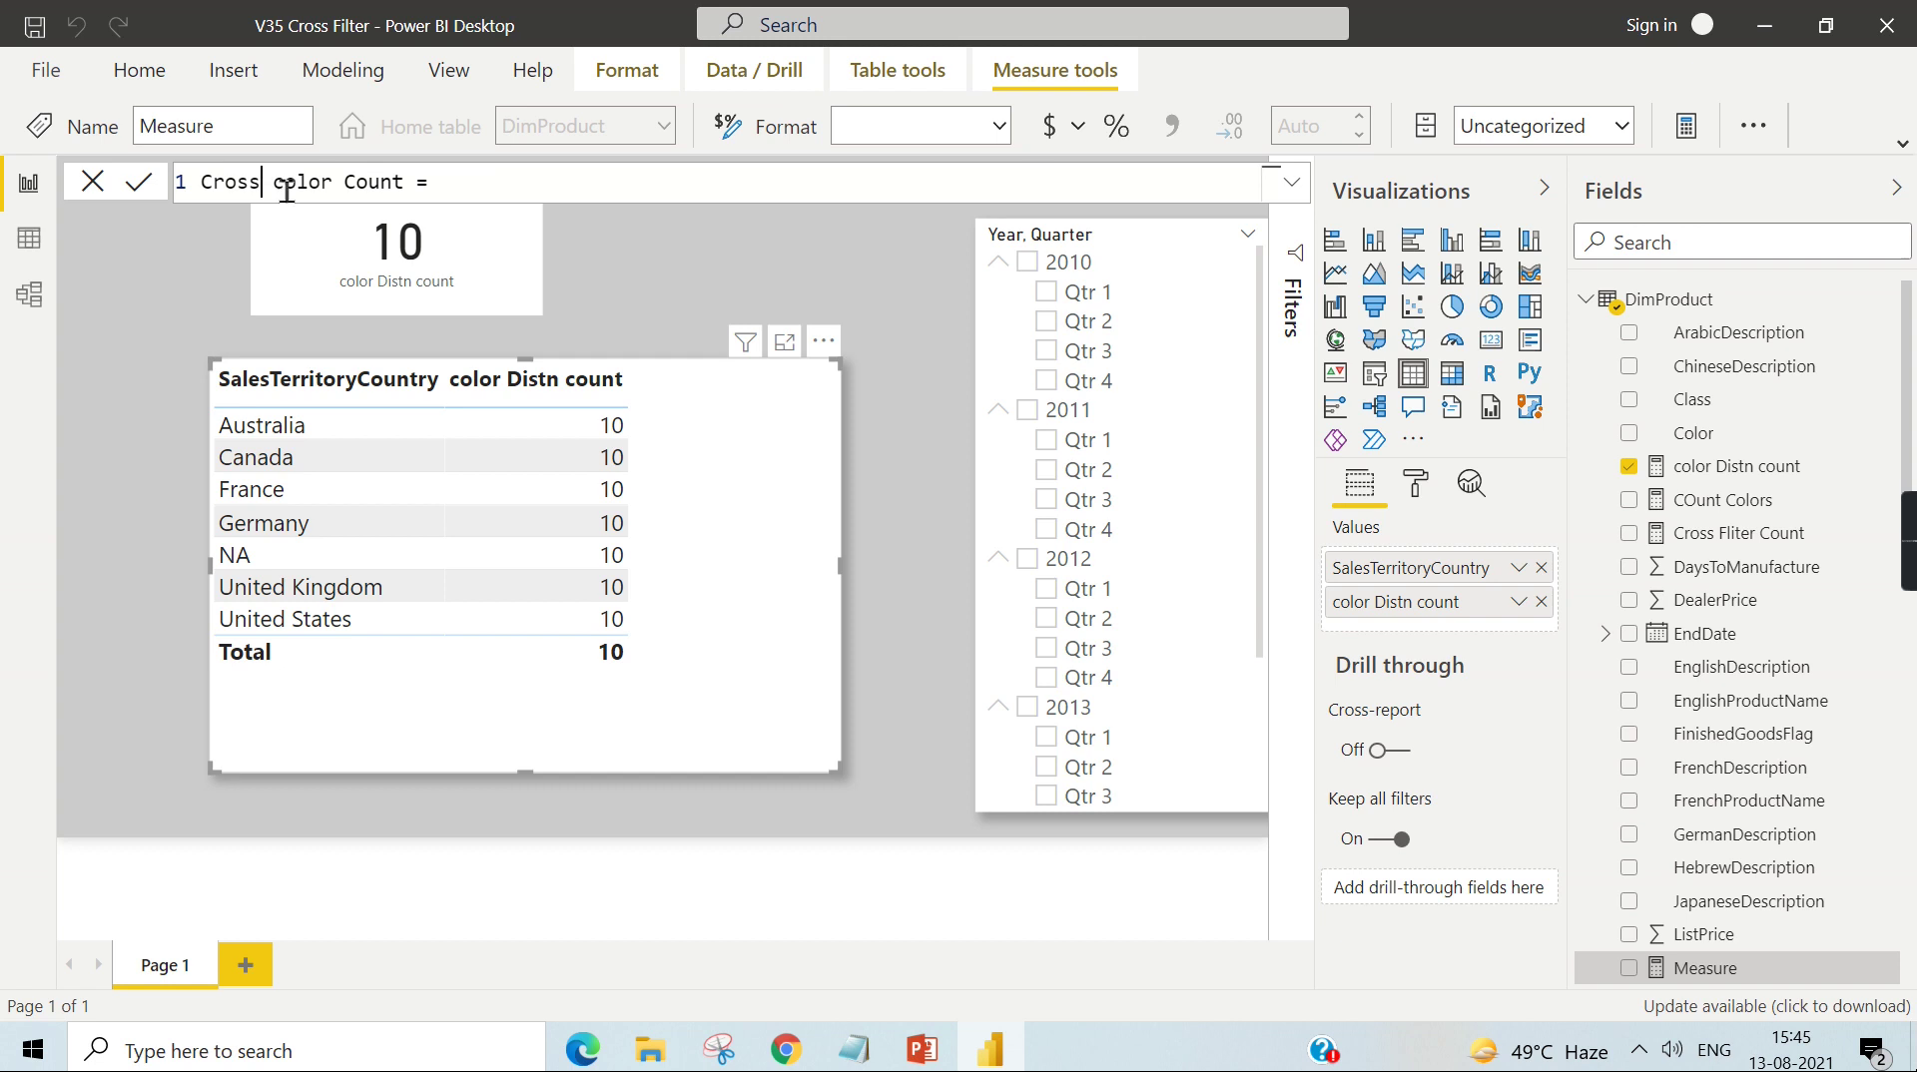
{"action": "left_click", "coordinate": [263, 184]}
{"action": "type", "text": "filter"}
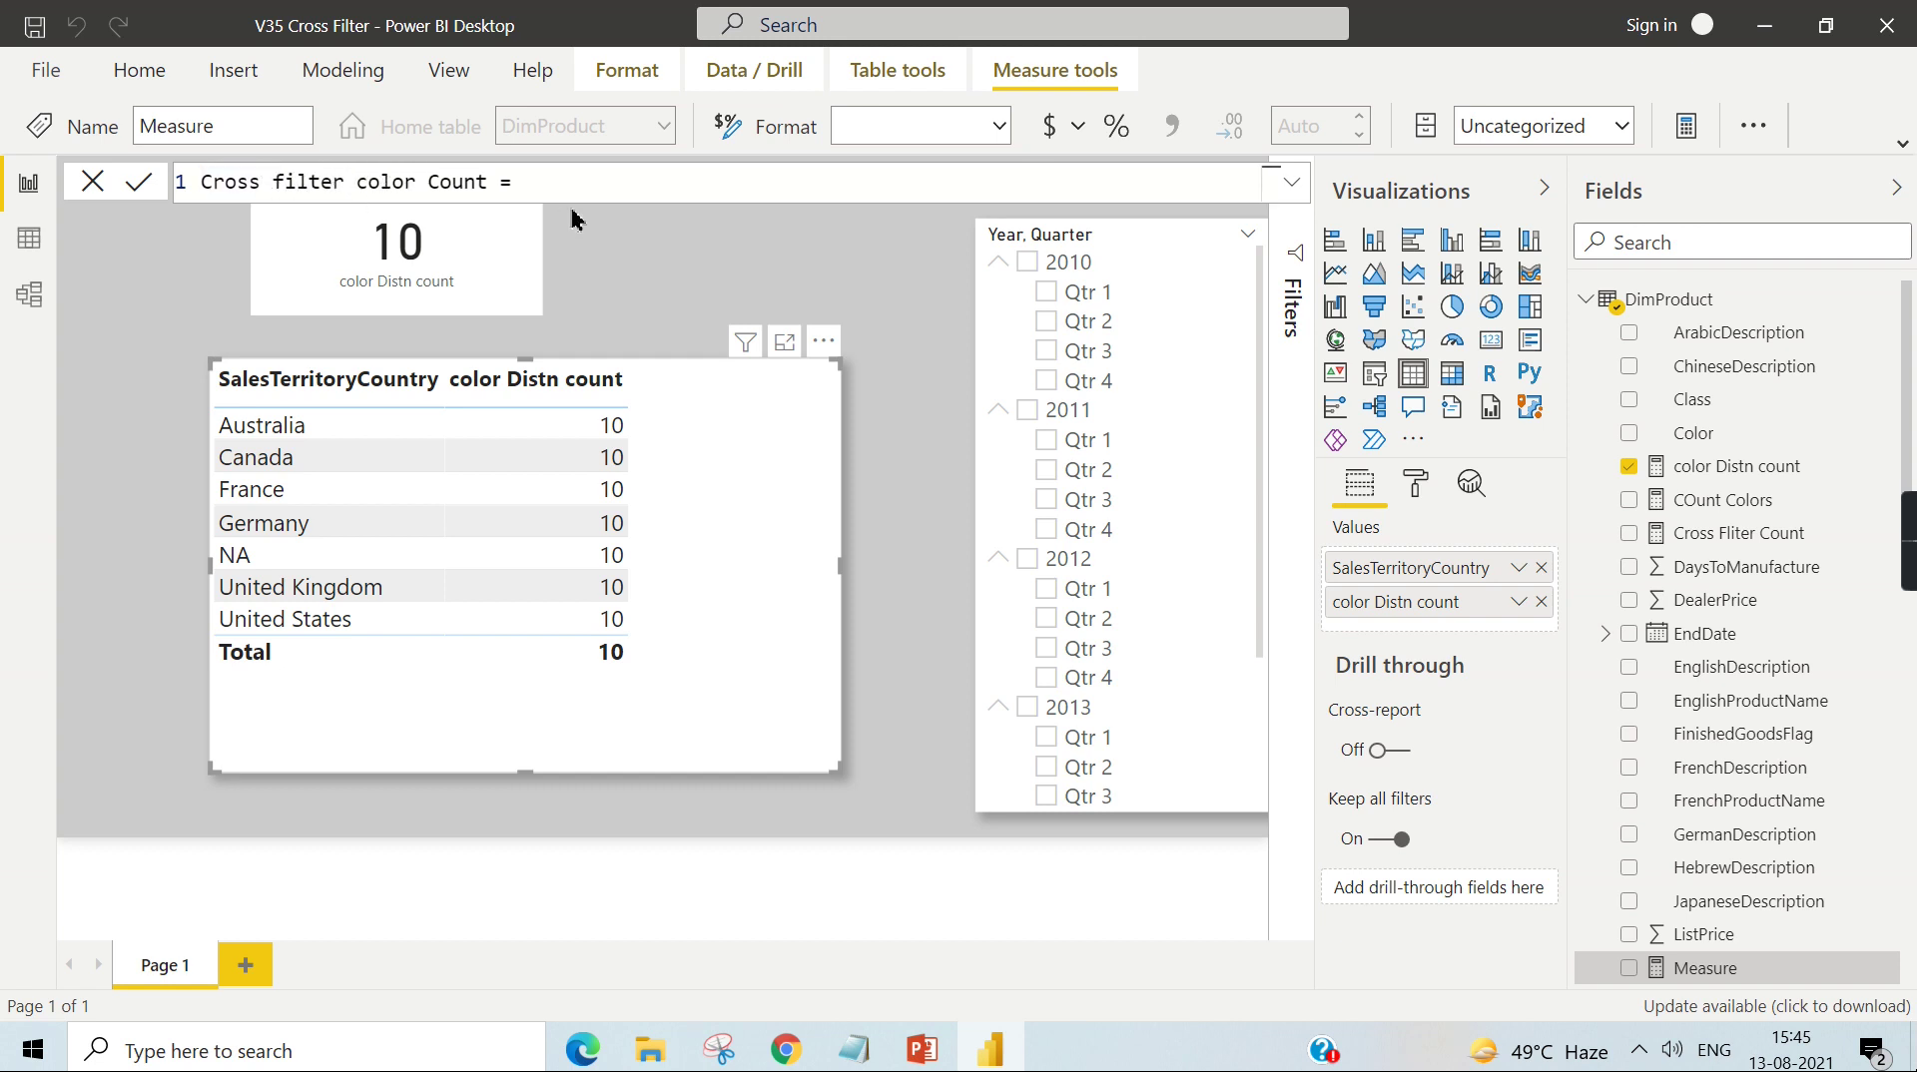
Step: Begin the formula with CALCULATE(DISTINCTCOUNT(DimProduct[Color]), then break to a new line
{"action": "left_click", "coordinate": [596, 186]}
{"action": "type", "text": "Cal"}
{"action": "left_click", "coordinate": [616, 231]}
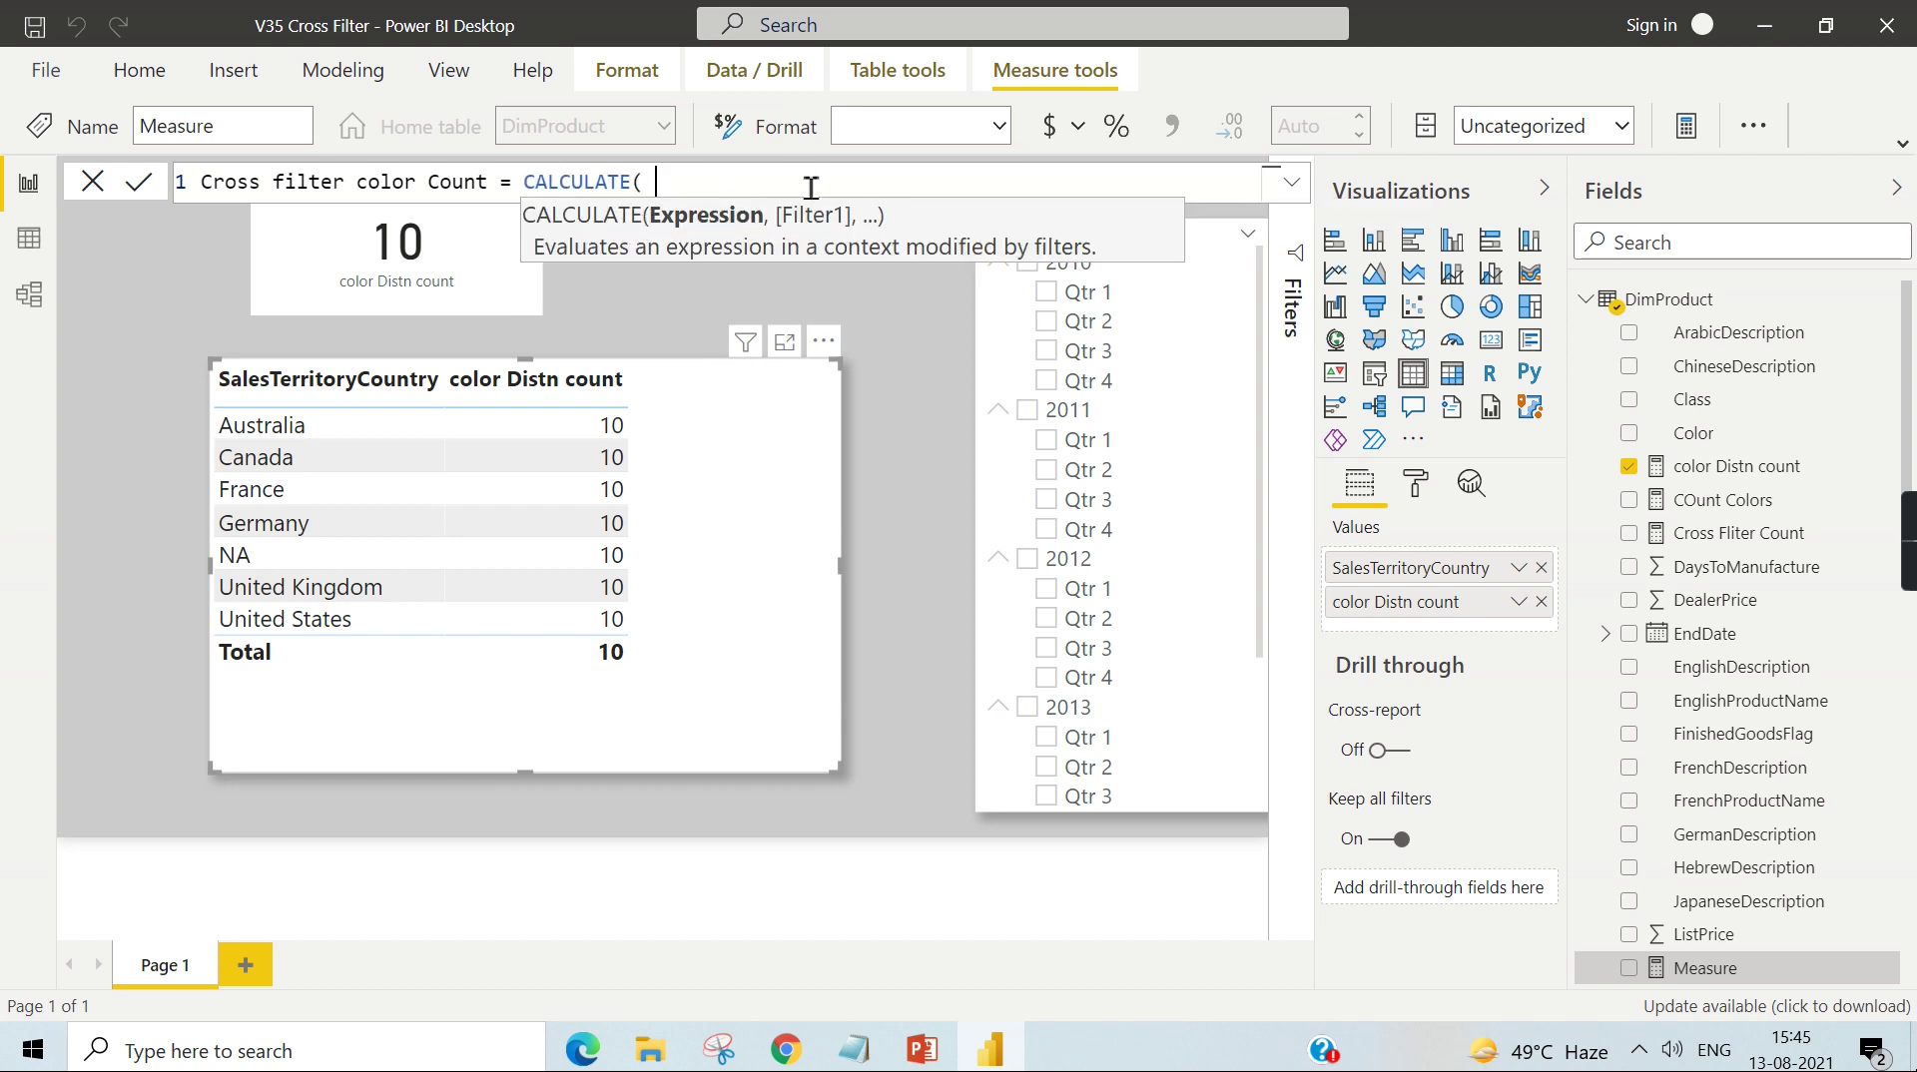
{"action": "type", "text": "Di"}
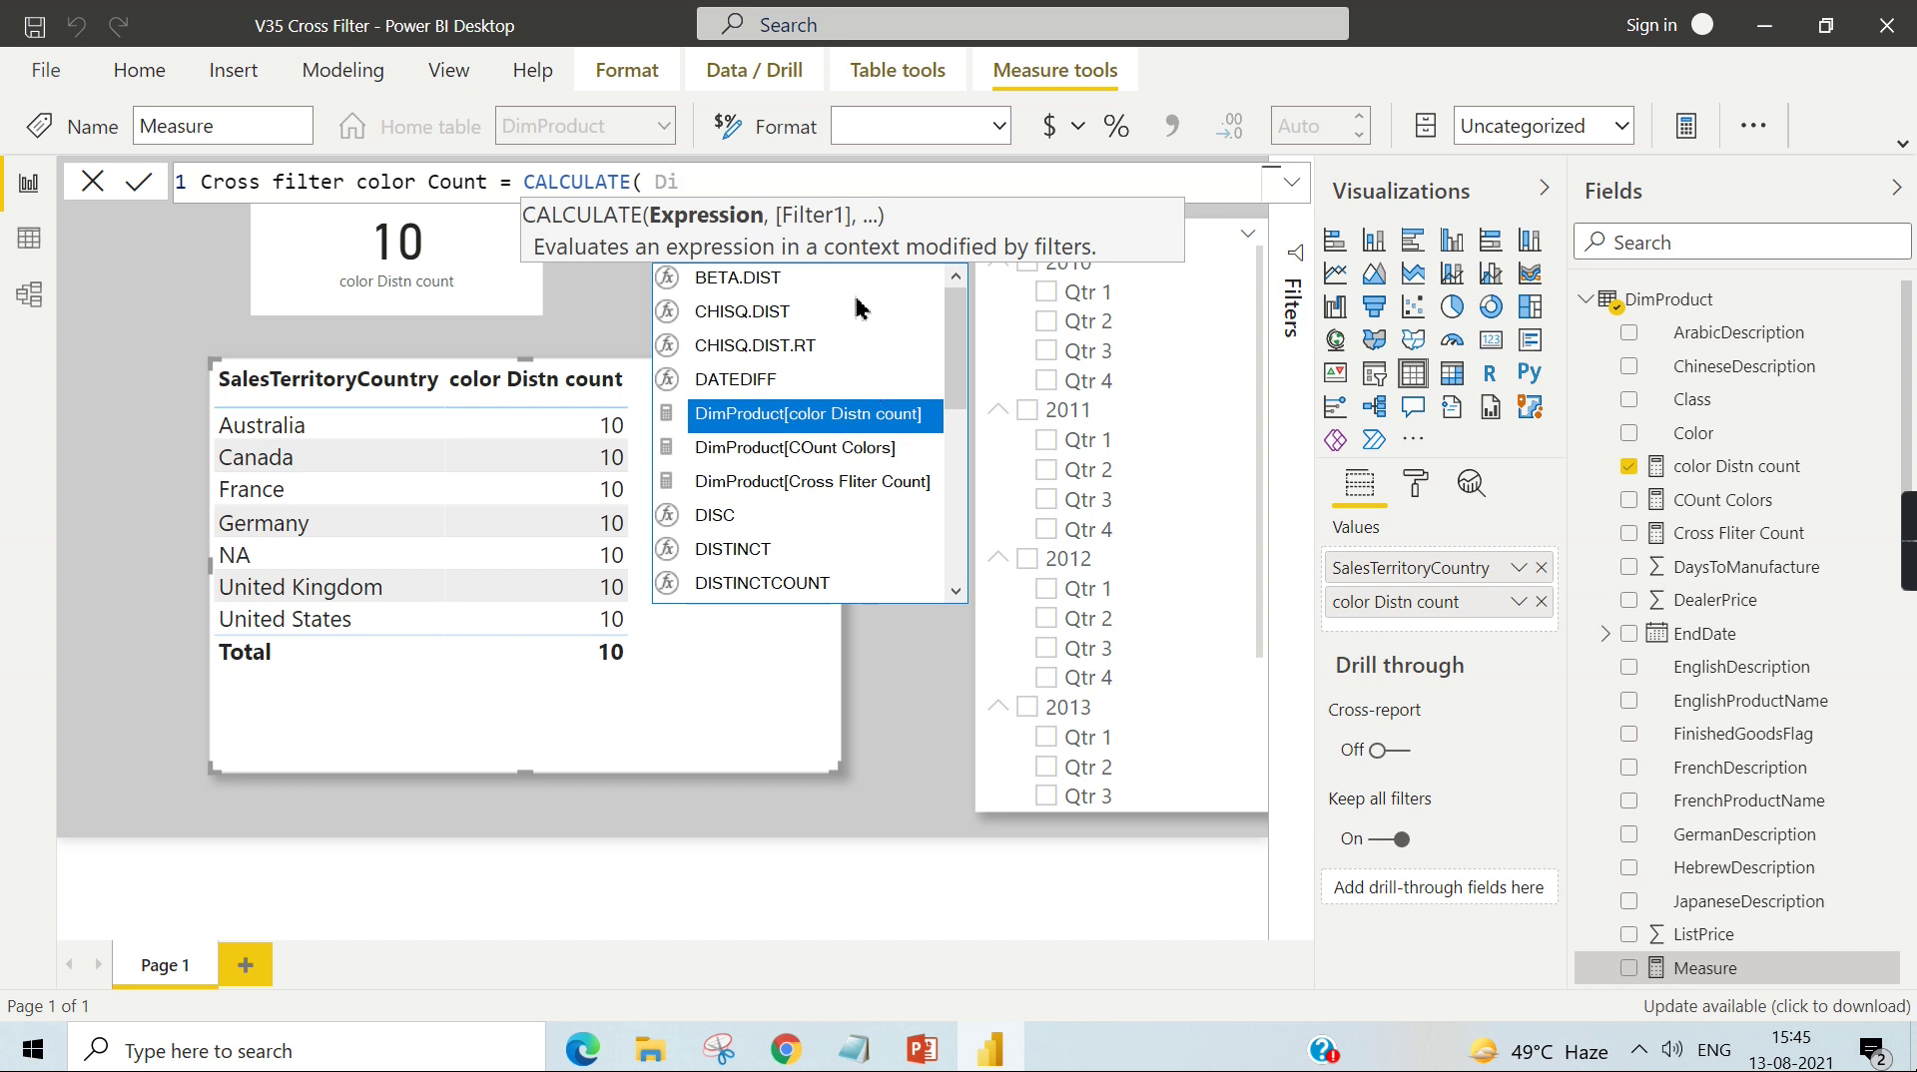
{"action": "type", "text": "sti"}
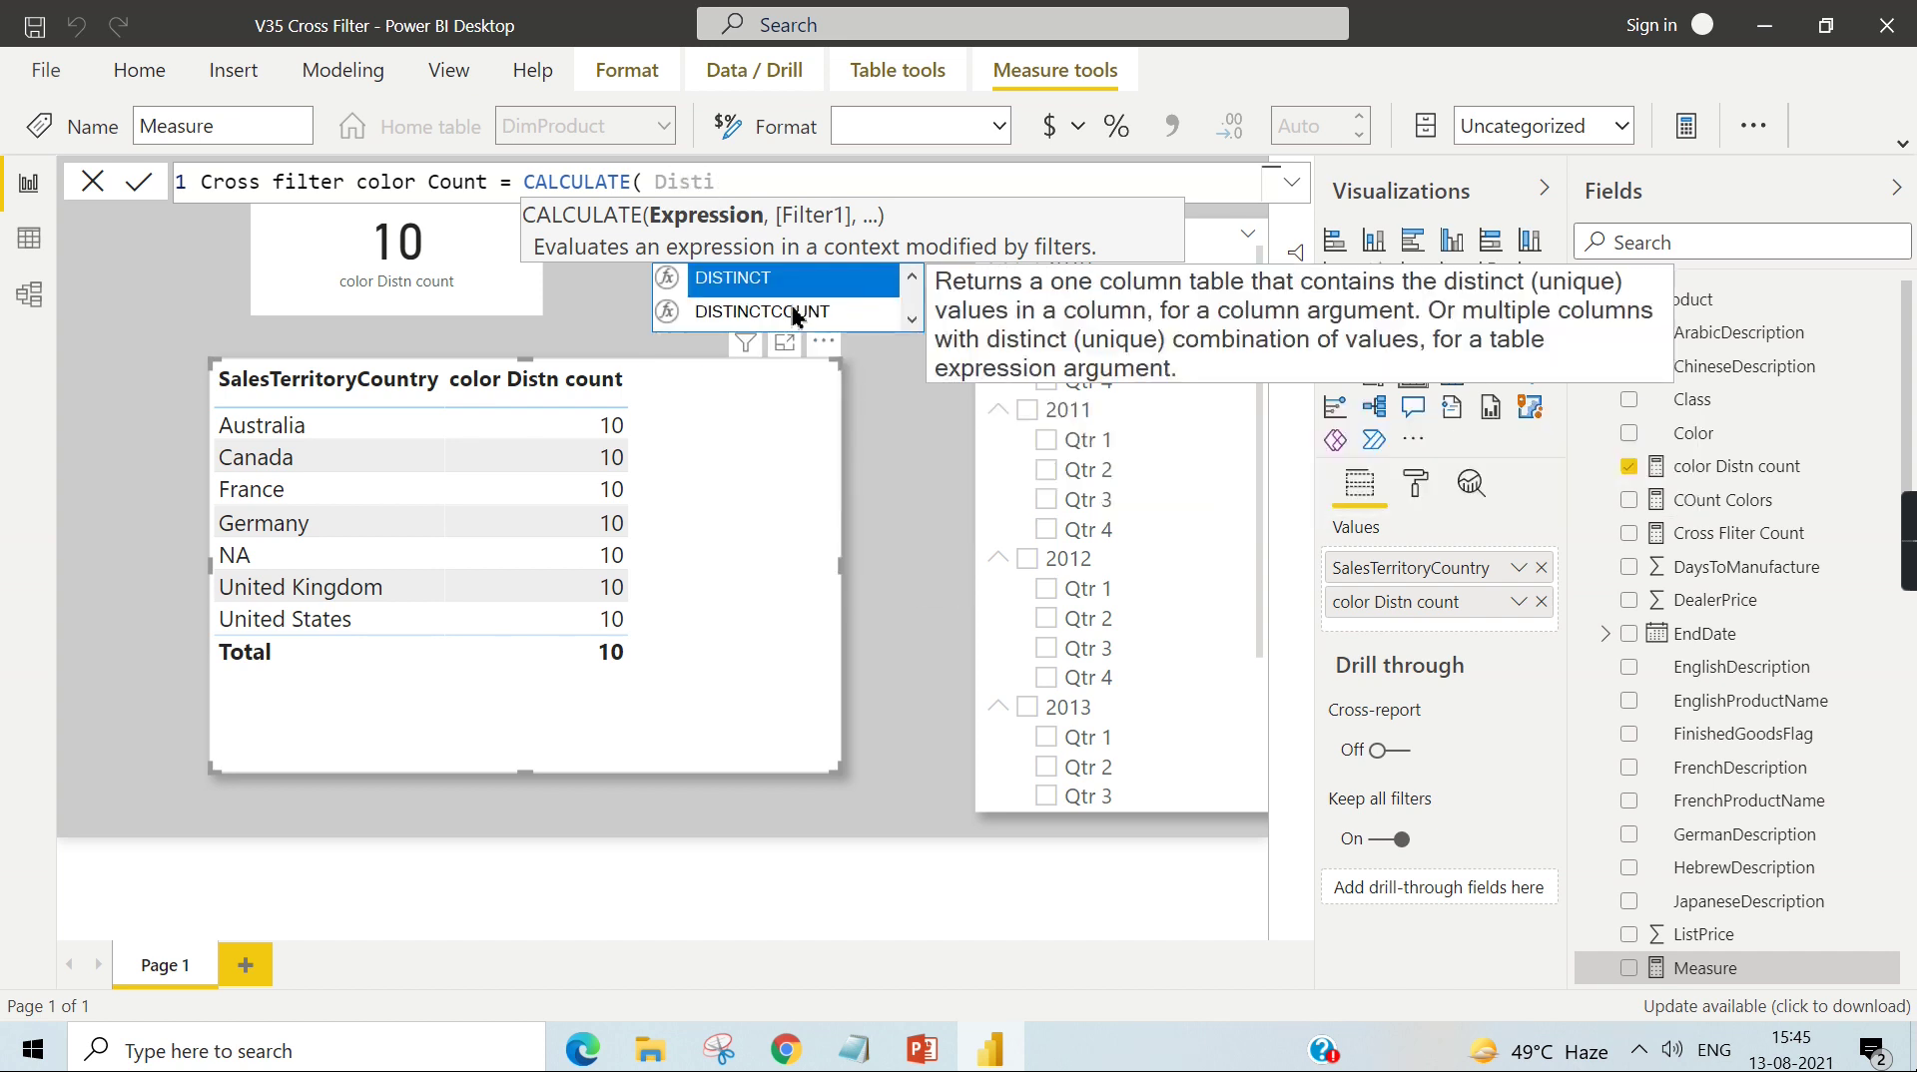
{"action": "left_click", "coordinate": [790, 312]}
{"action": "type", "text": "Dim"}
{"action": "left_click", "coordinate": [997, 415]}
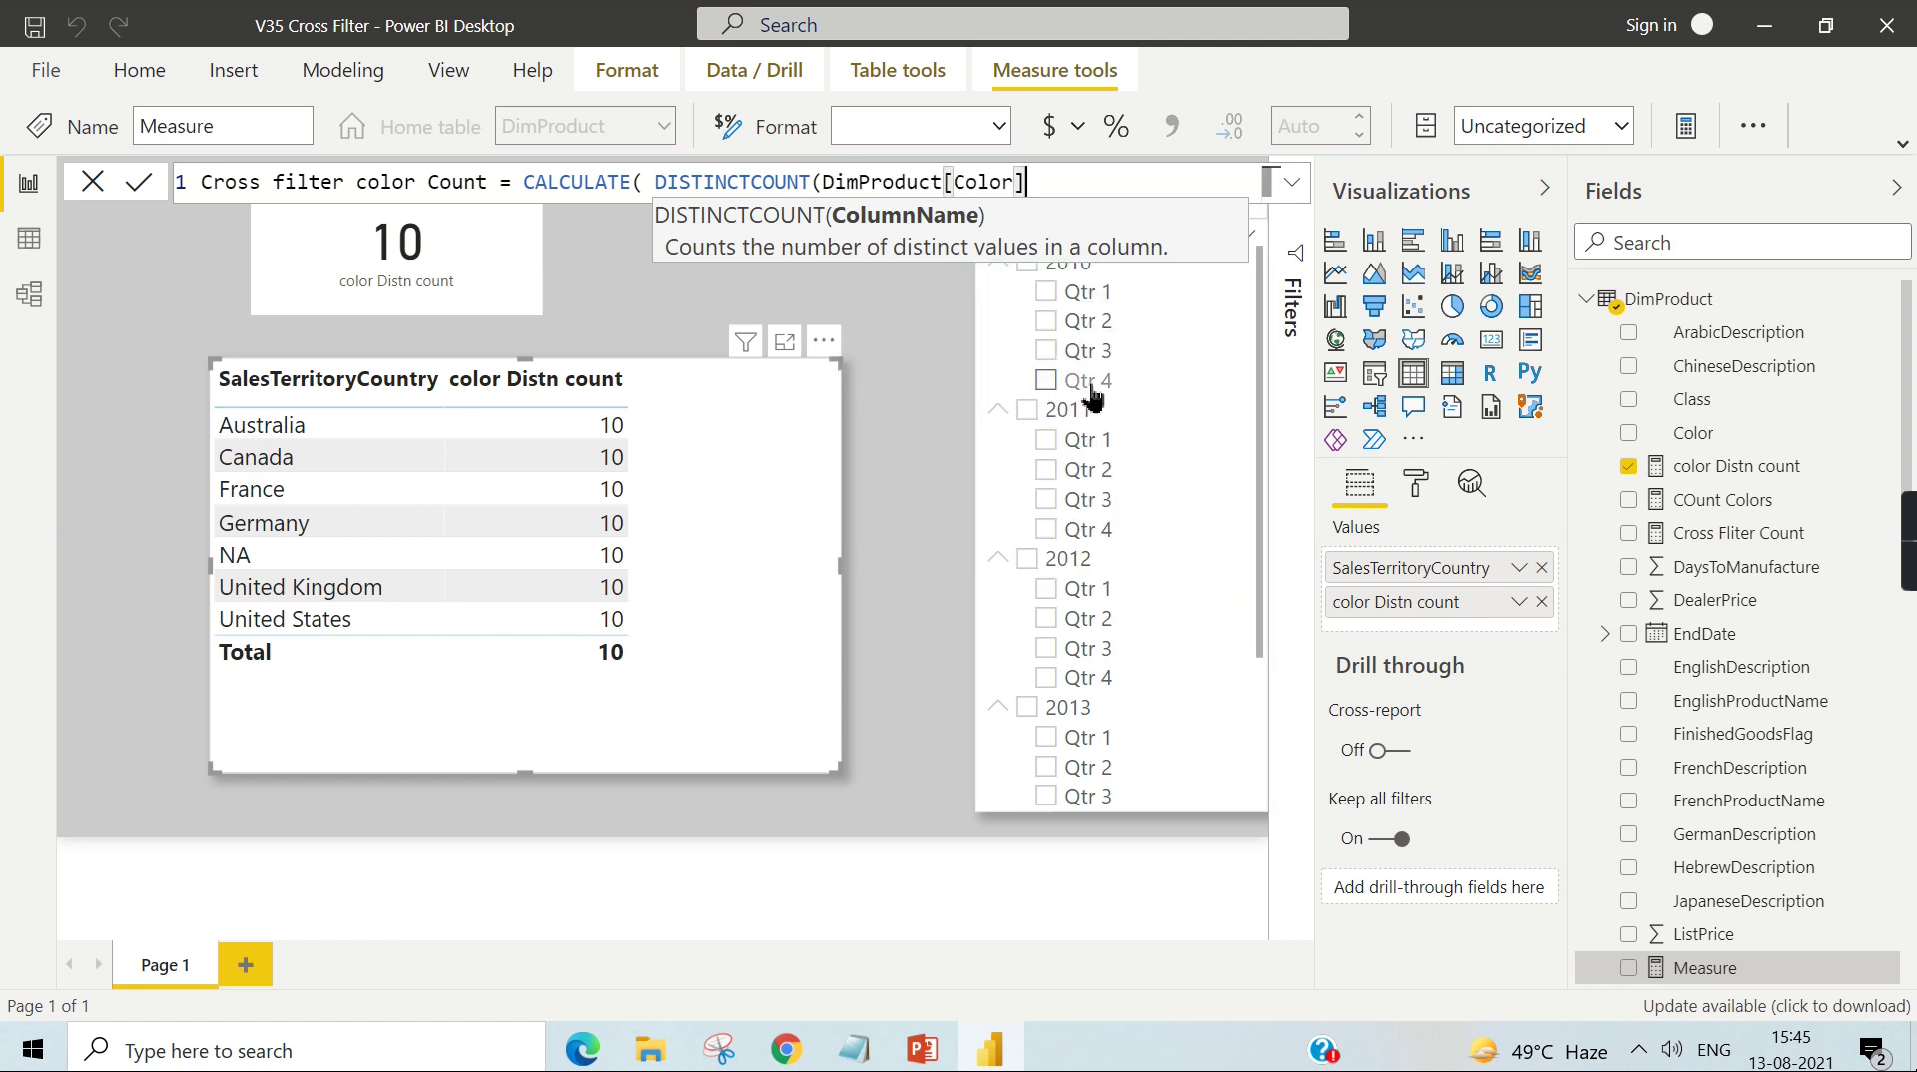
{"action": "type", "text": "),"}
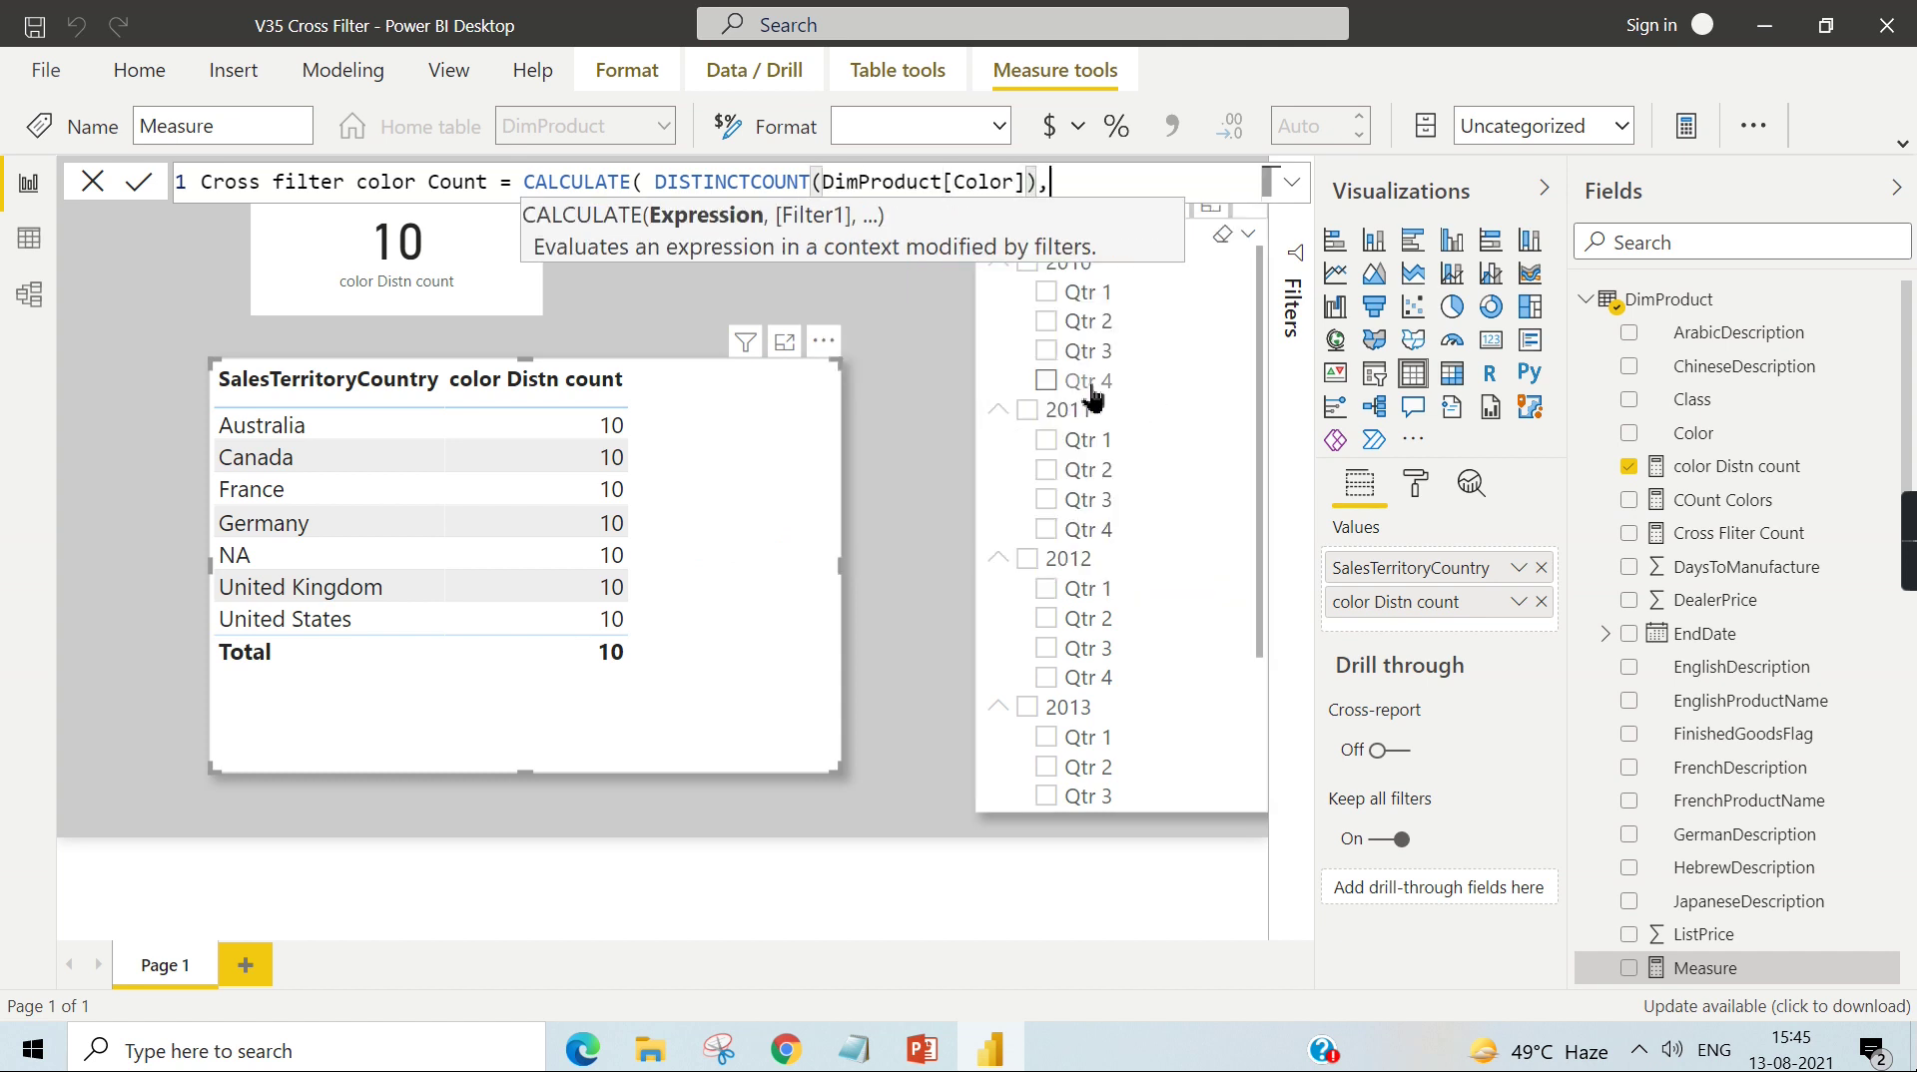
{"action": "key", "text": "shift+Return"}
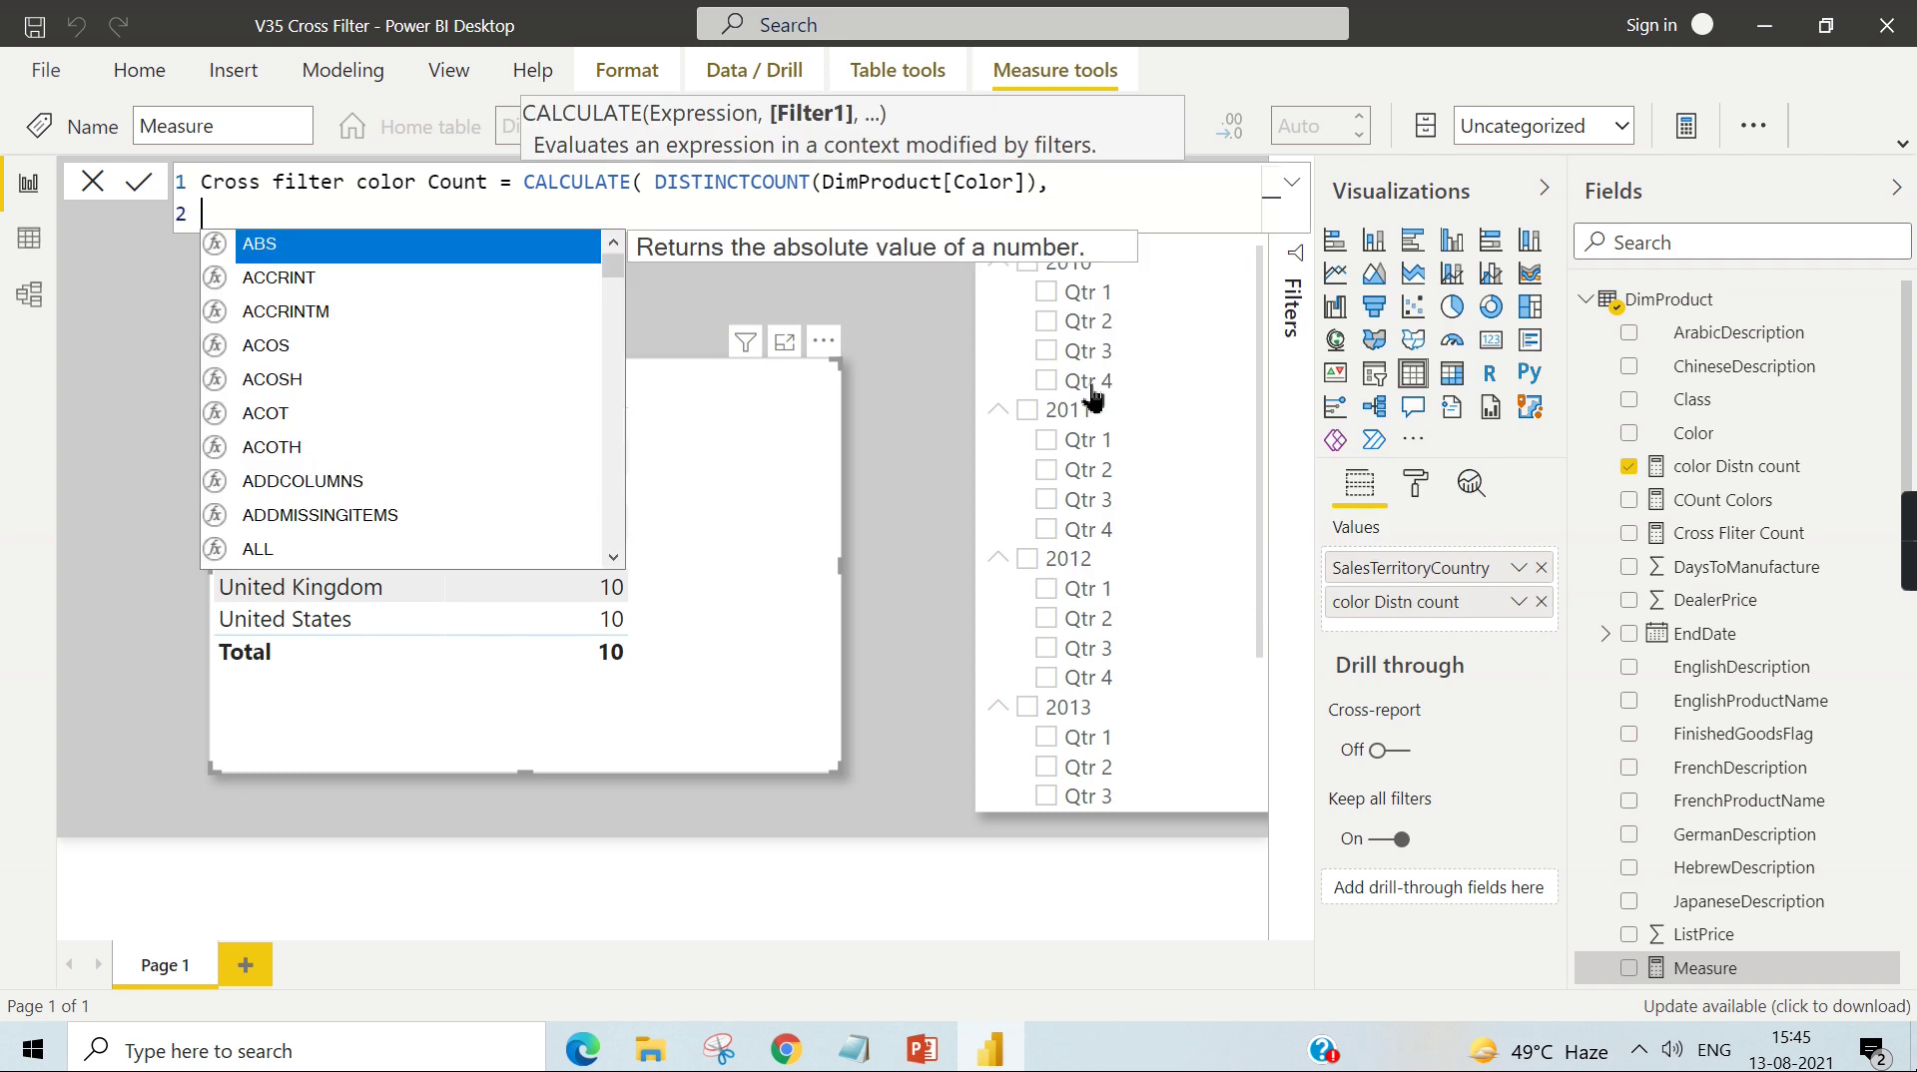
Step: Add CROSSFILTER(FactInternetSales[ProductKey], DimProduct[ProductKey] as the filter argument
{"action": "type", "text": "cross"}
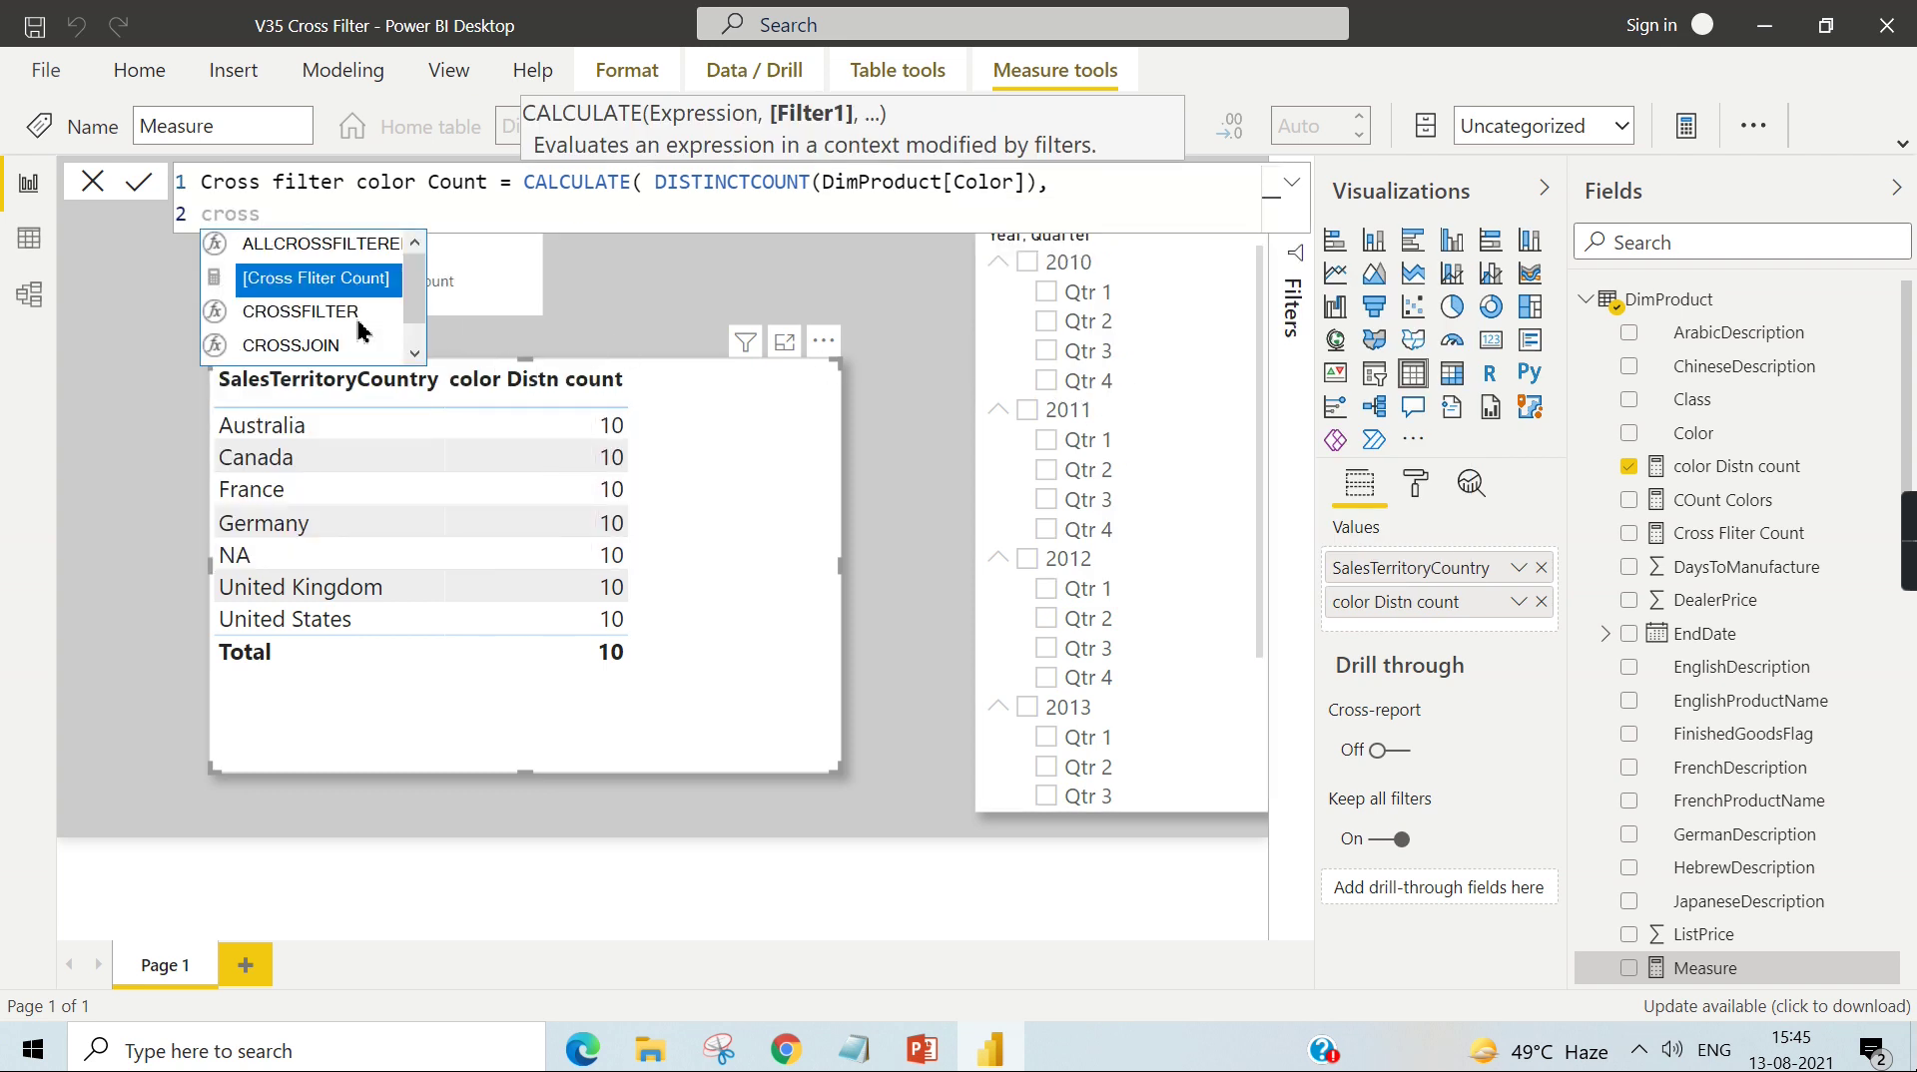
{"action": "left_click", "coordinate": [329, 314]}
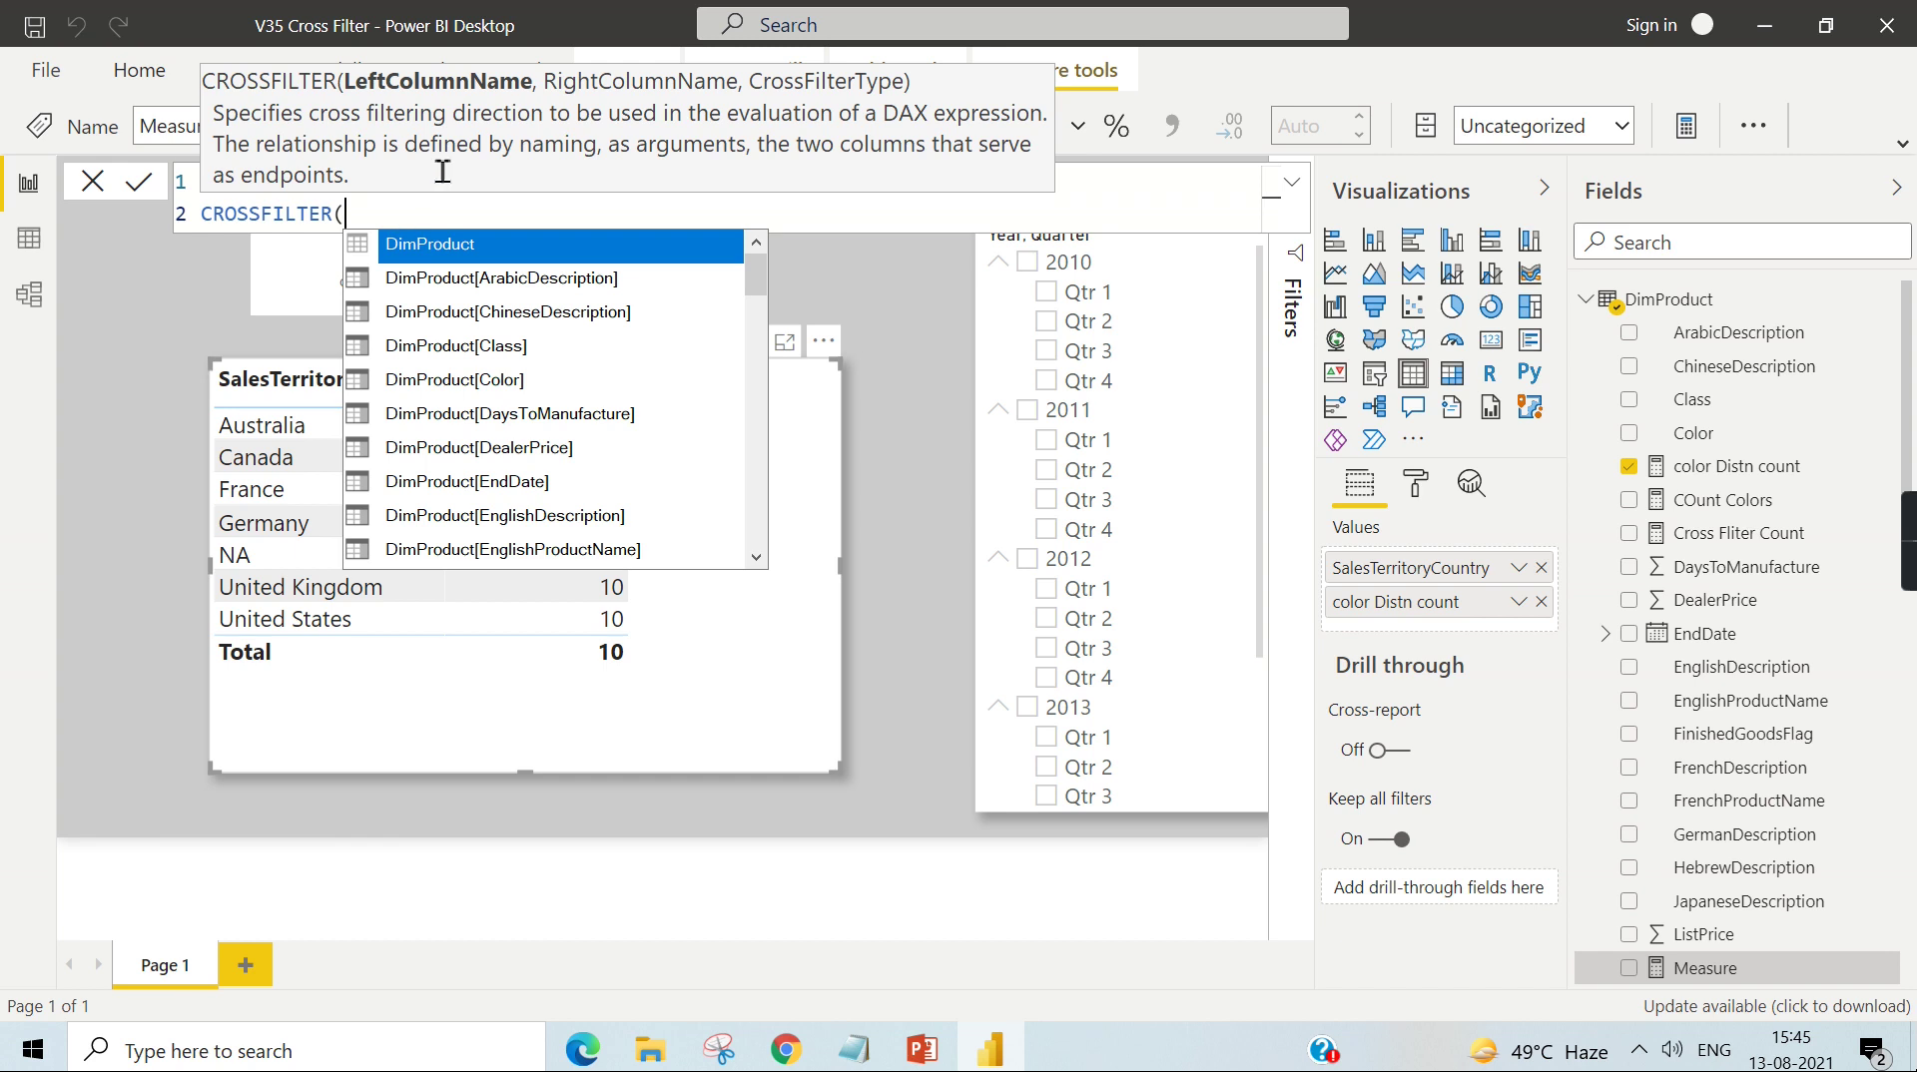
{"action": "type", "text": "Fac"}
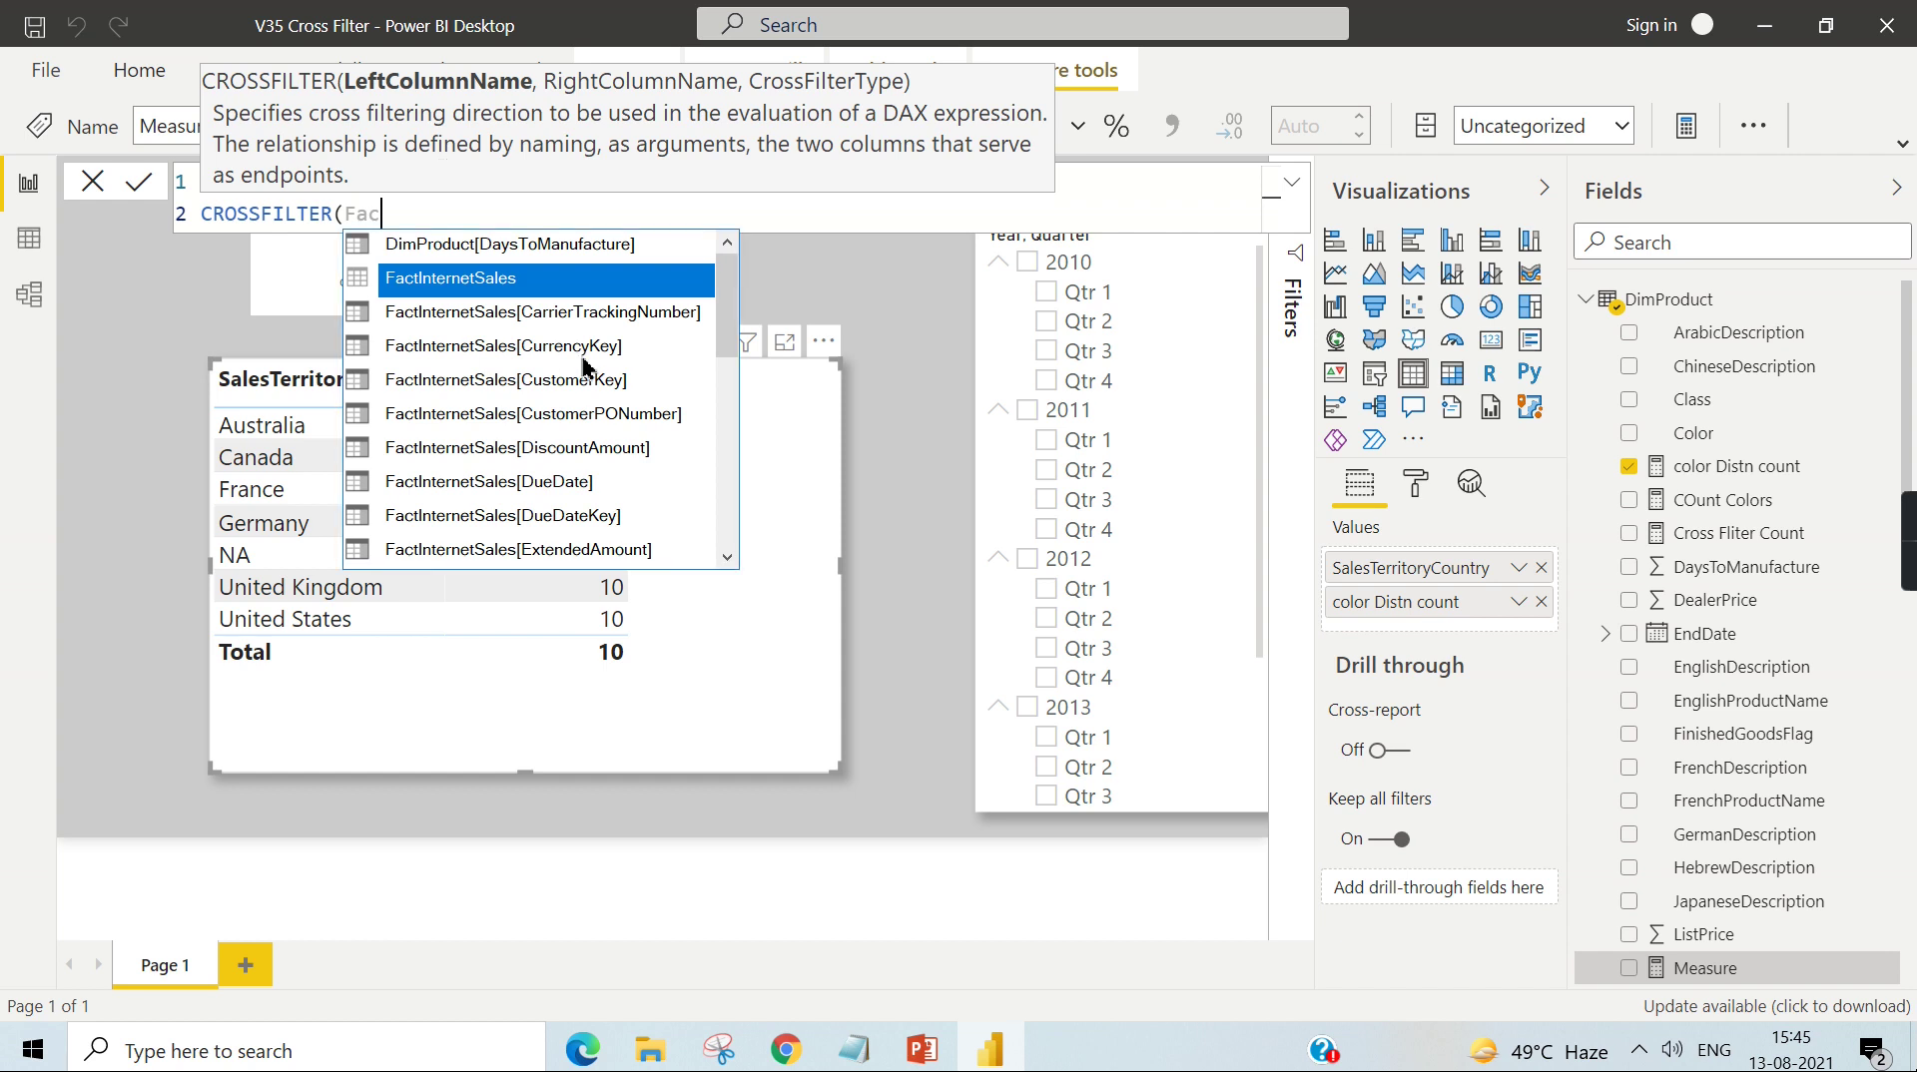
{"action": "scroll", "coordinate": [575, 409], "scroll_direction": "down", "scroll_amount": 1}
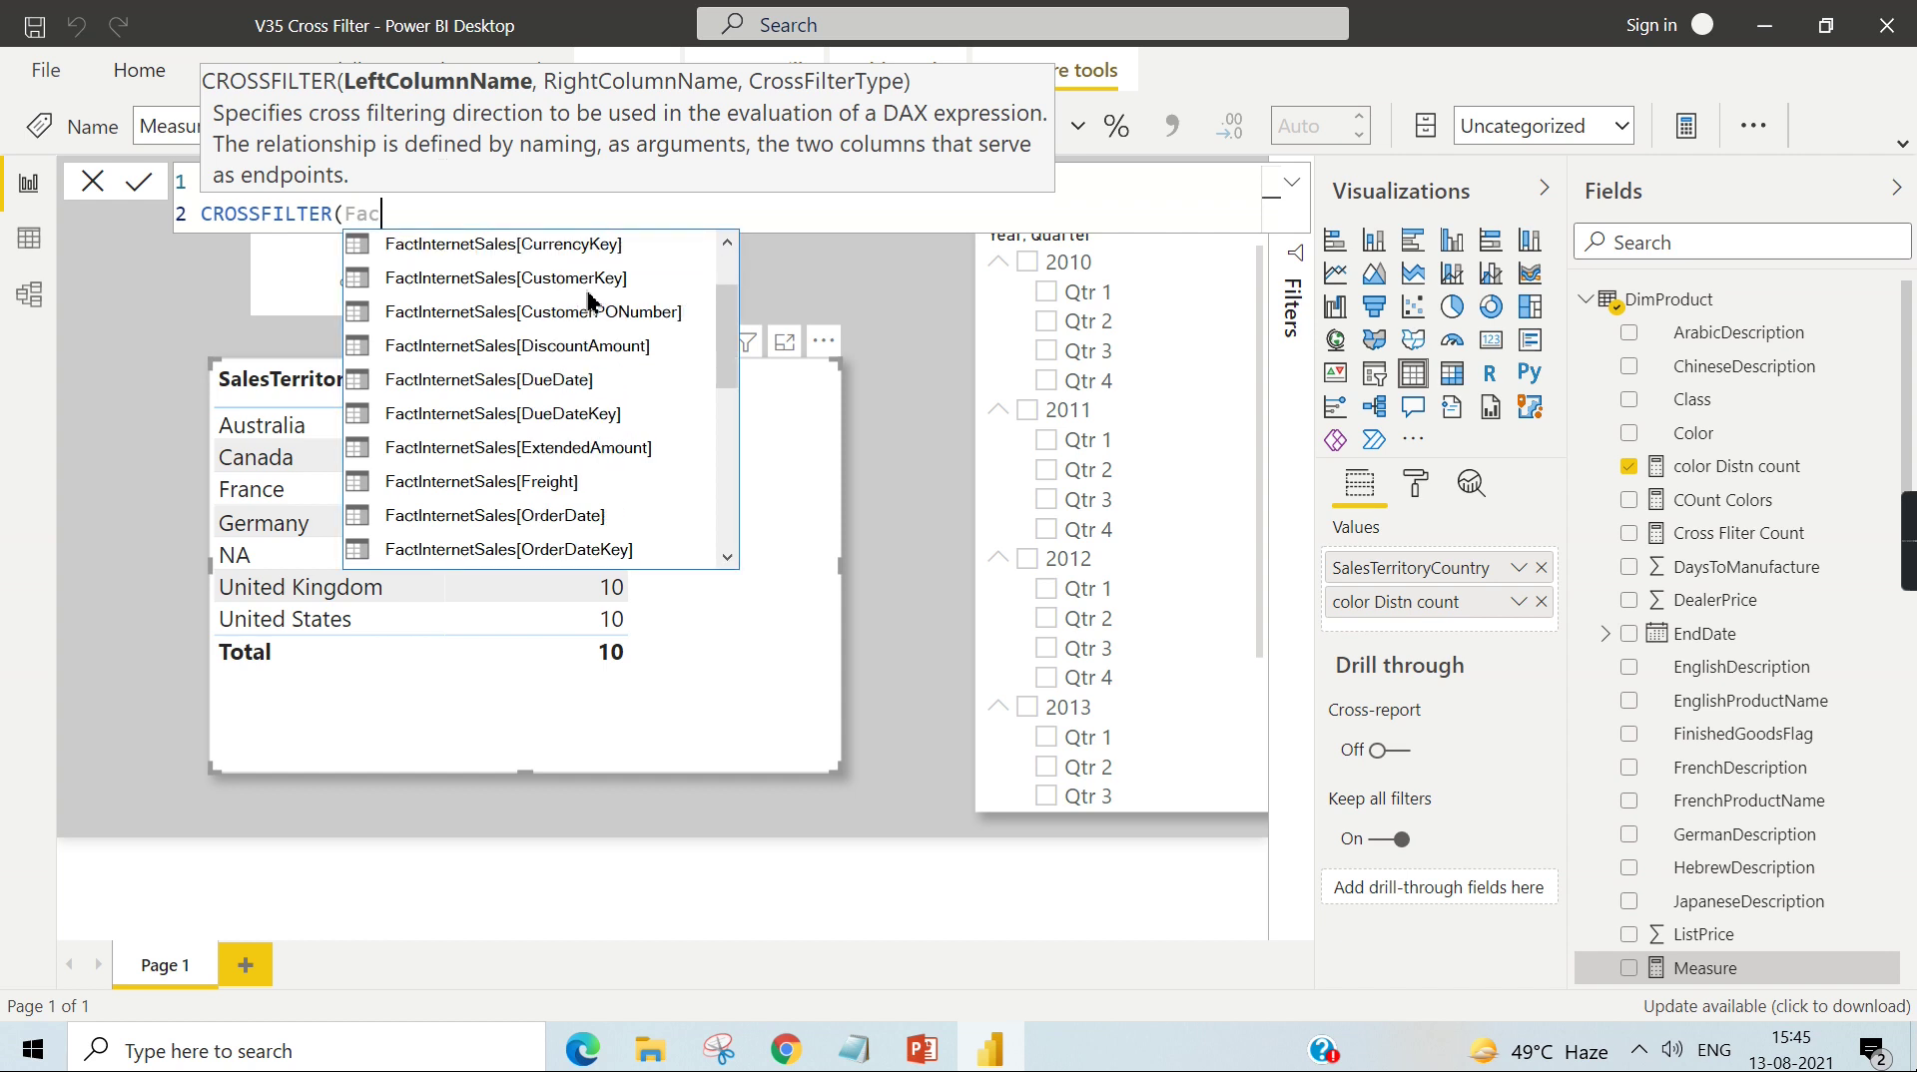
{"action": "type", "text": "t"}
{"action": "scroll", "coordinate": [609, 330], "scroll_direction": "down", "scroll_amount": 1}
{"action": "scroll", "coordinate": [634, 414], "scroll_direction": "down", "scroll_amount": 2}
{"action": "double_click", "coordinate": [597, 414]}
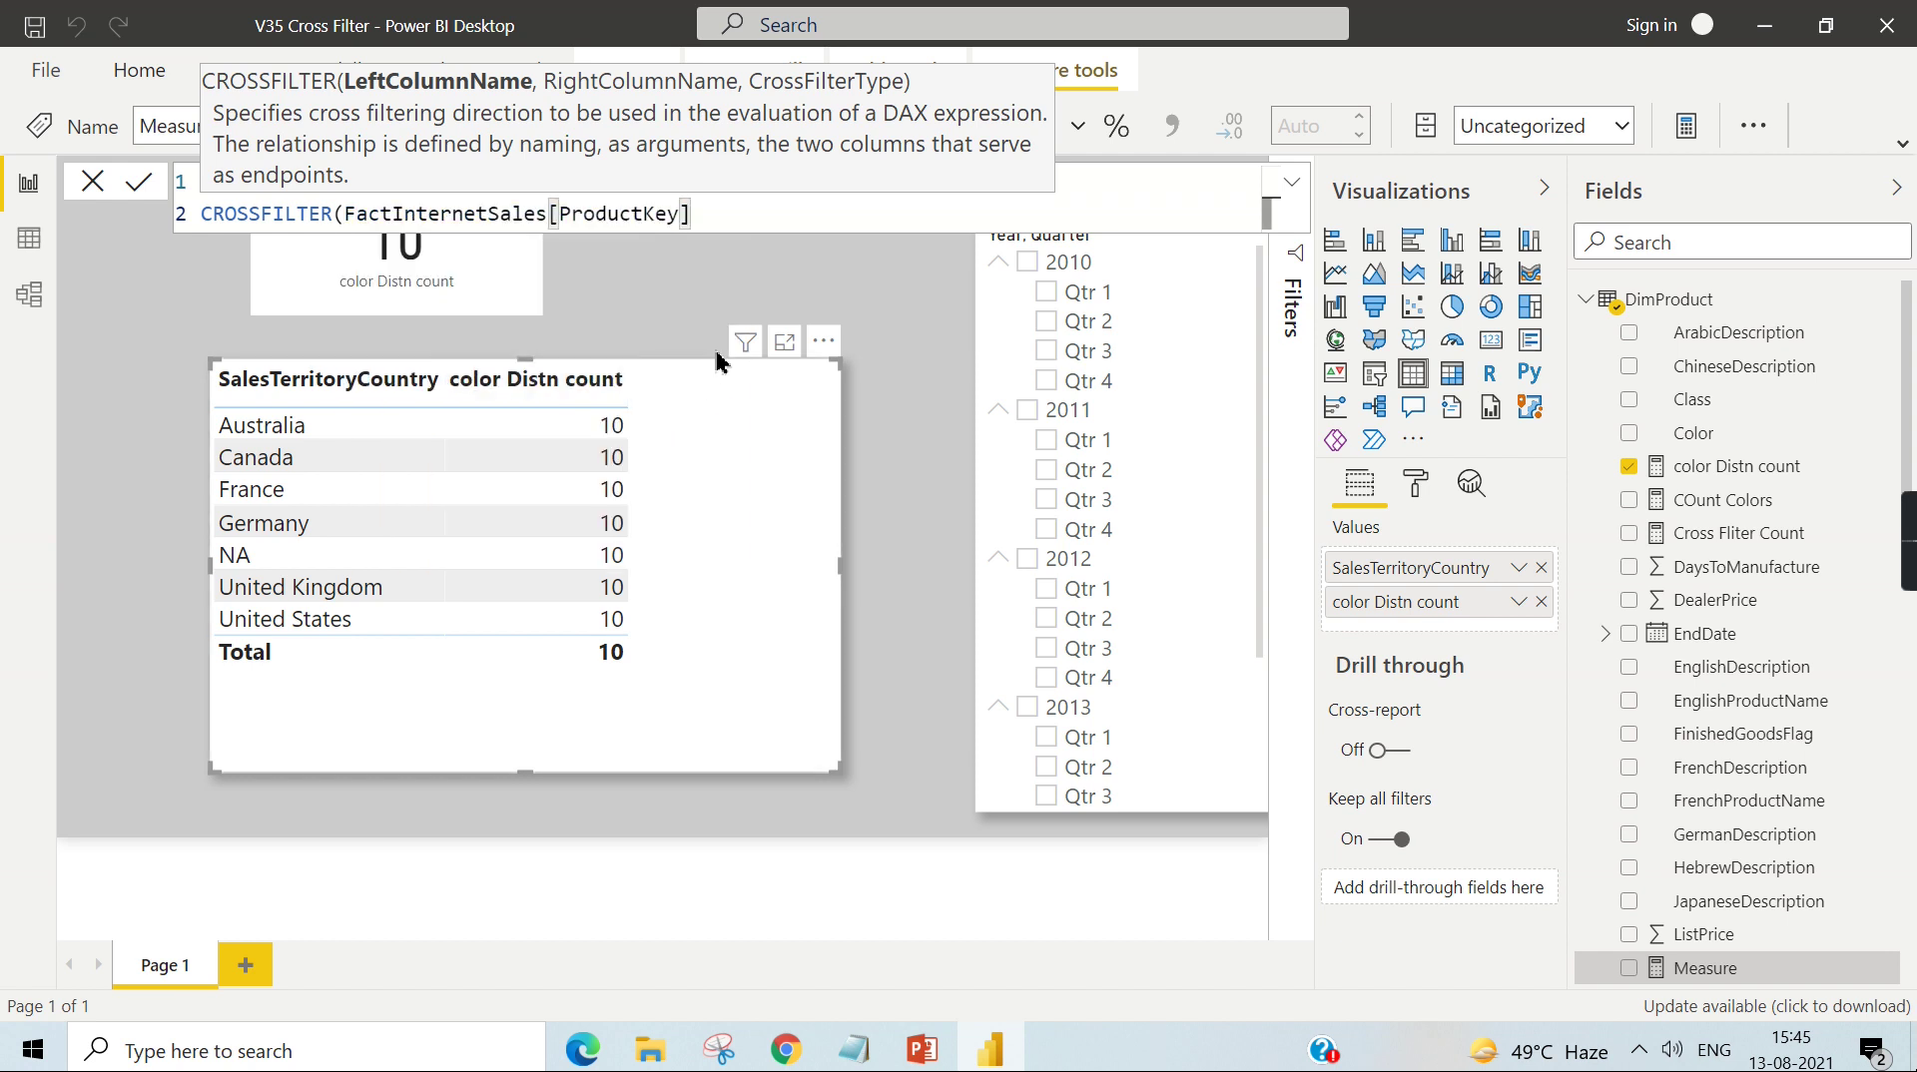
{"action": "type", "text": ",Dim"}
{"action": "scroll", "coordinate": [719, 350], "scroll_direction": "down", "scroll_amount": 1}
{"action": "scroll", "coordinate": [978, 450], "scroll_direction": "down", "scroll_amount": 1}
{"action": "scroll", "coordinate": [958, 400], "scroll_direction": "down", "scroll_amount": 2}
{"action": "scroll", "coordinate": [954, 389], "scroll_direction": "down", "scroll_amount": 1}
{"action": "left_click", "coordinate": [921, 382]}
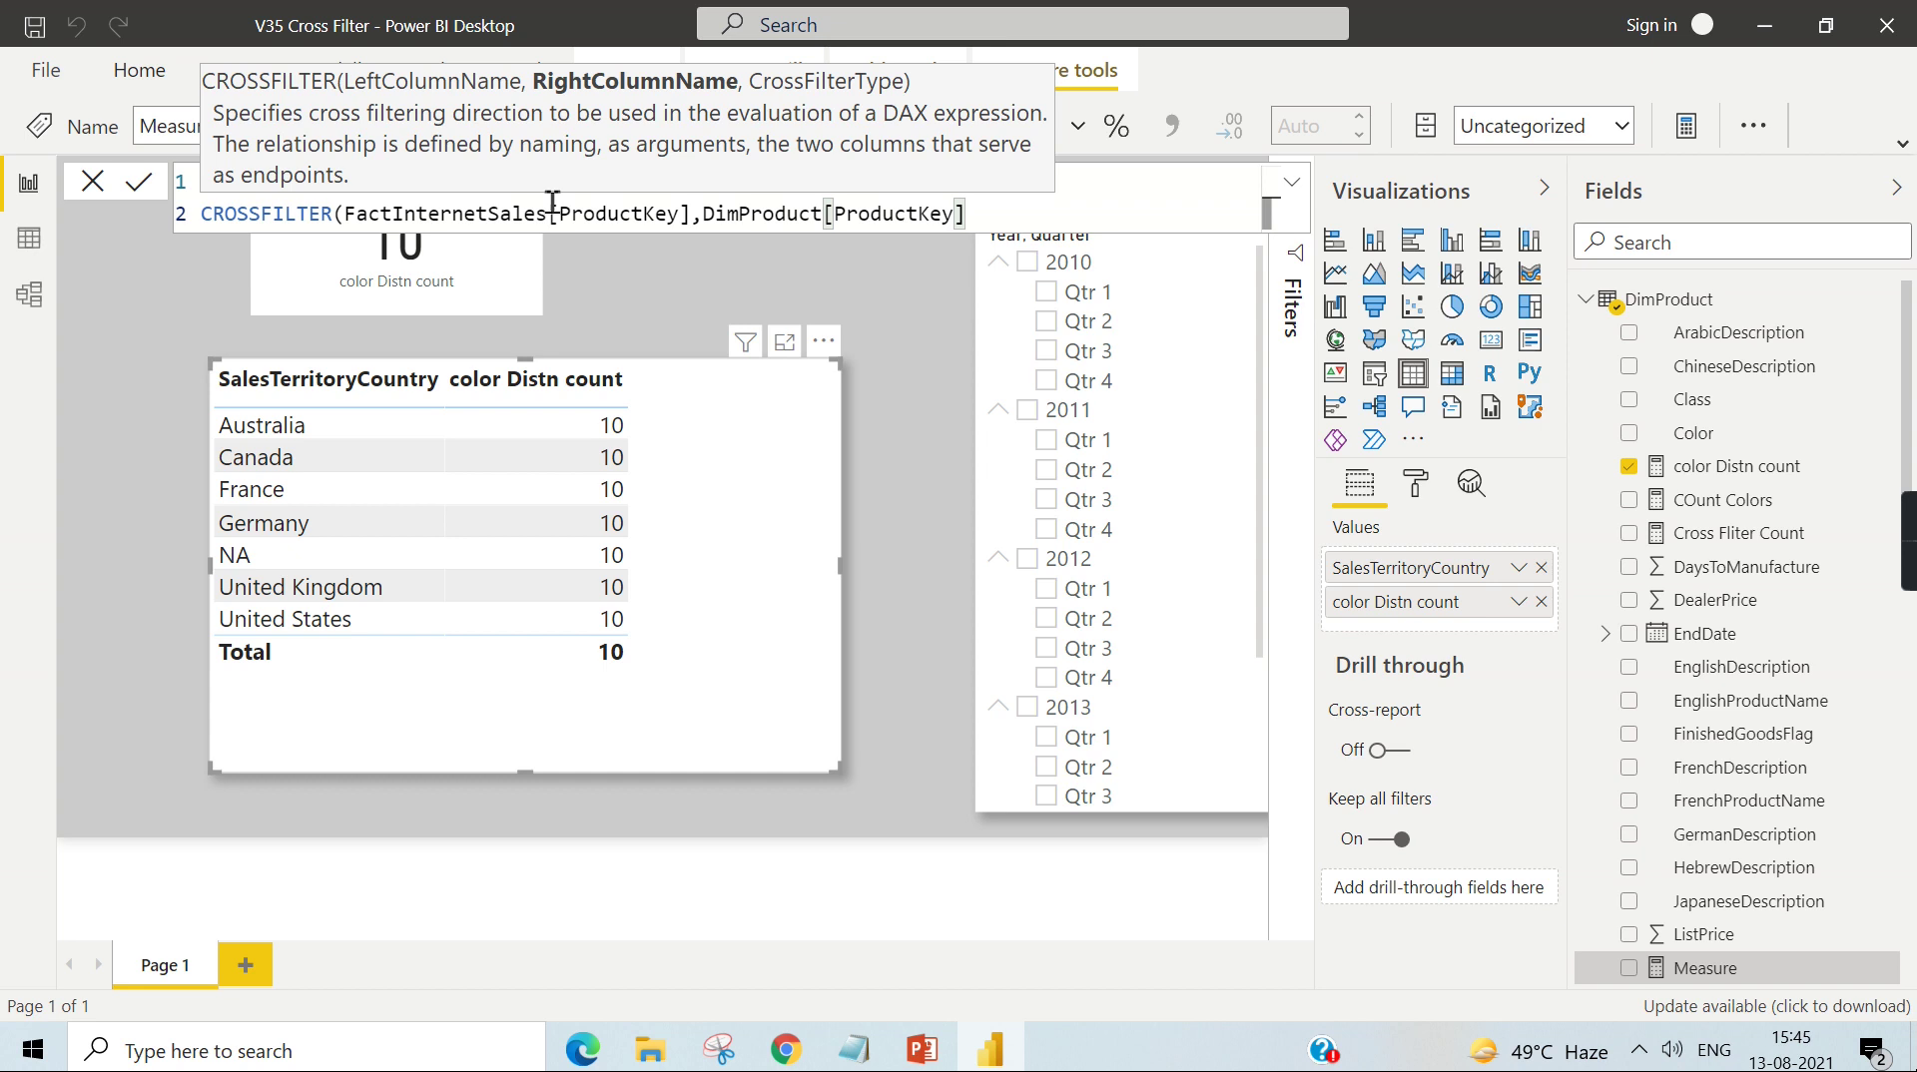
{"action": "type", "text": ")"}
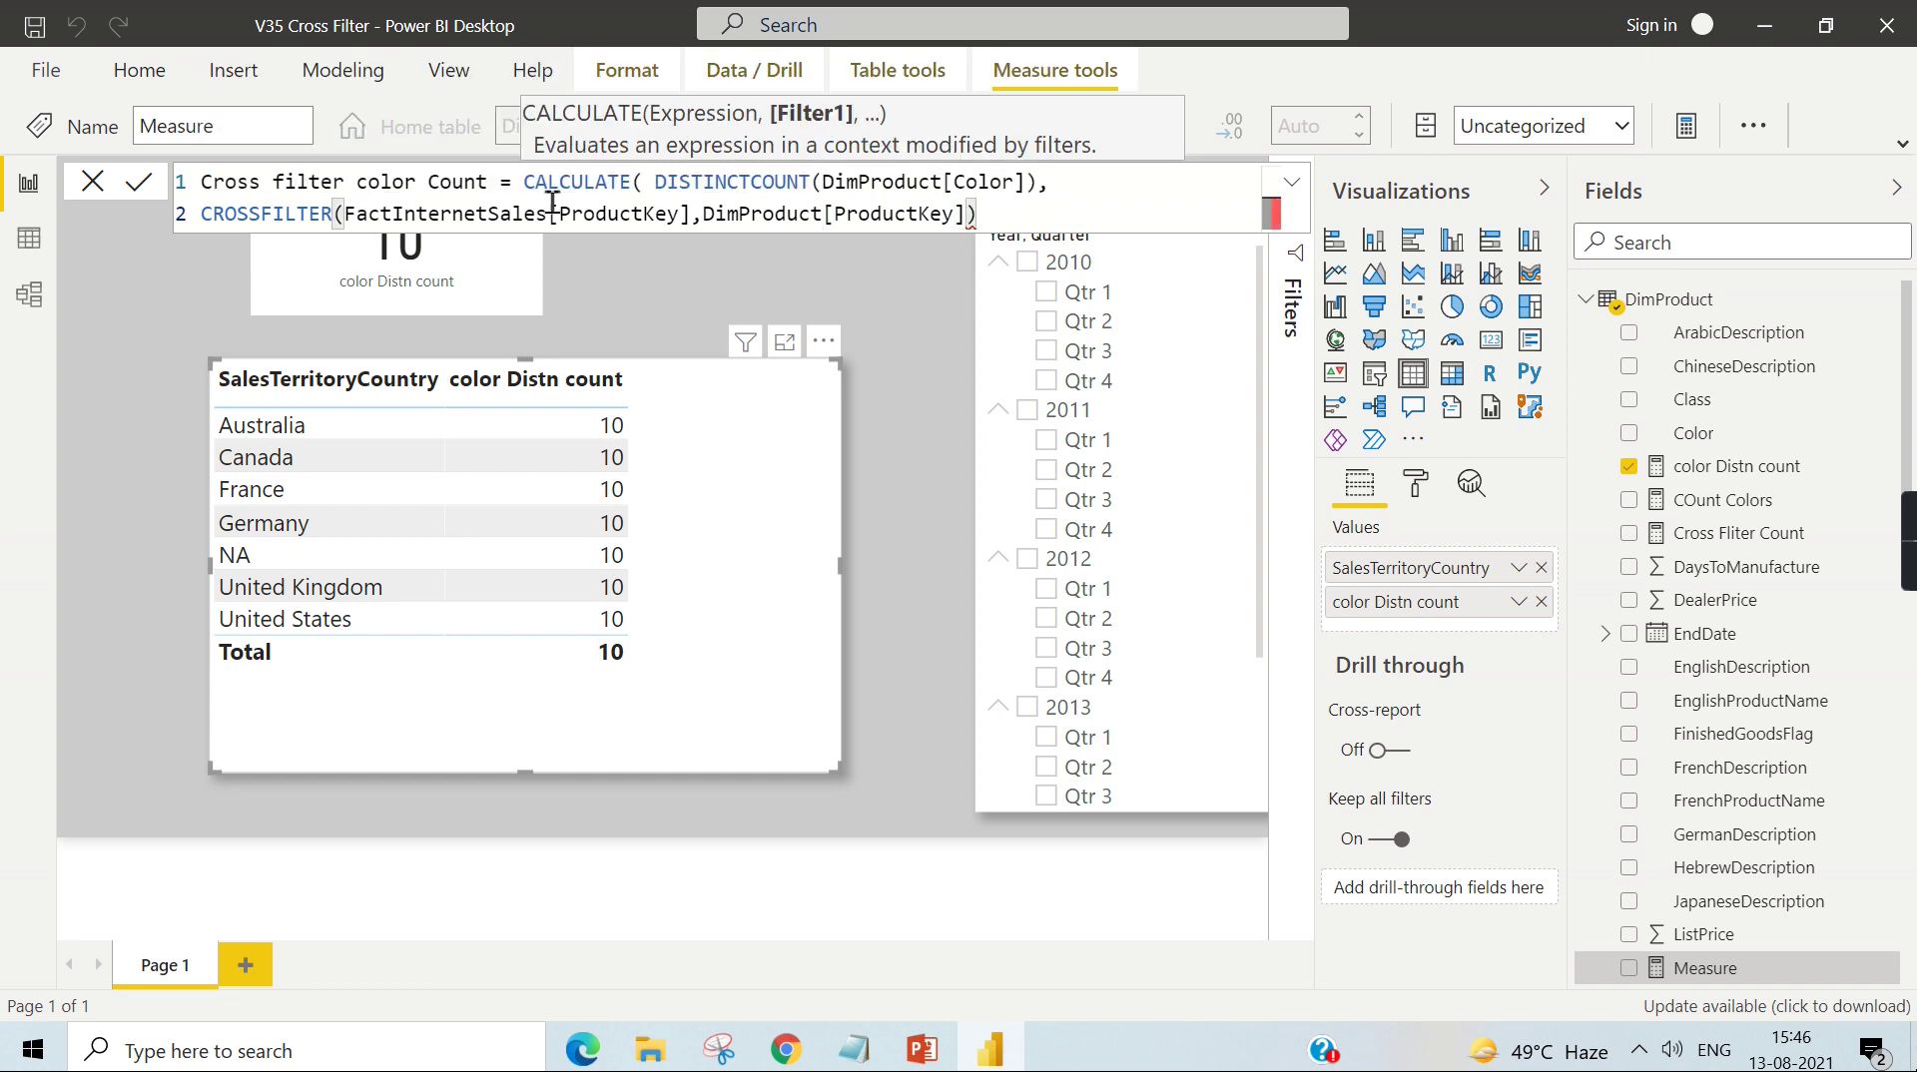
{"action": "type", "text": ","}
Step: Set the CROSSFILTER direction to Both, close the brackets, and commit the measure
{"action": "key", "text": "BackSpace"}
{"action": "key", "text": "BackSpace"}
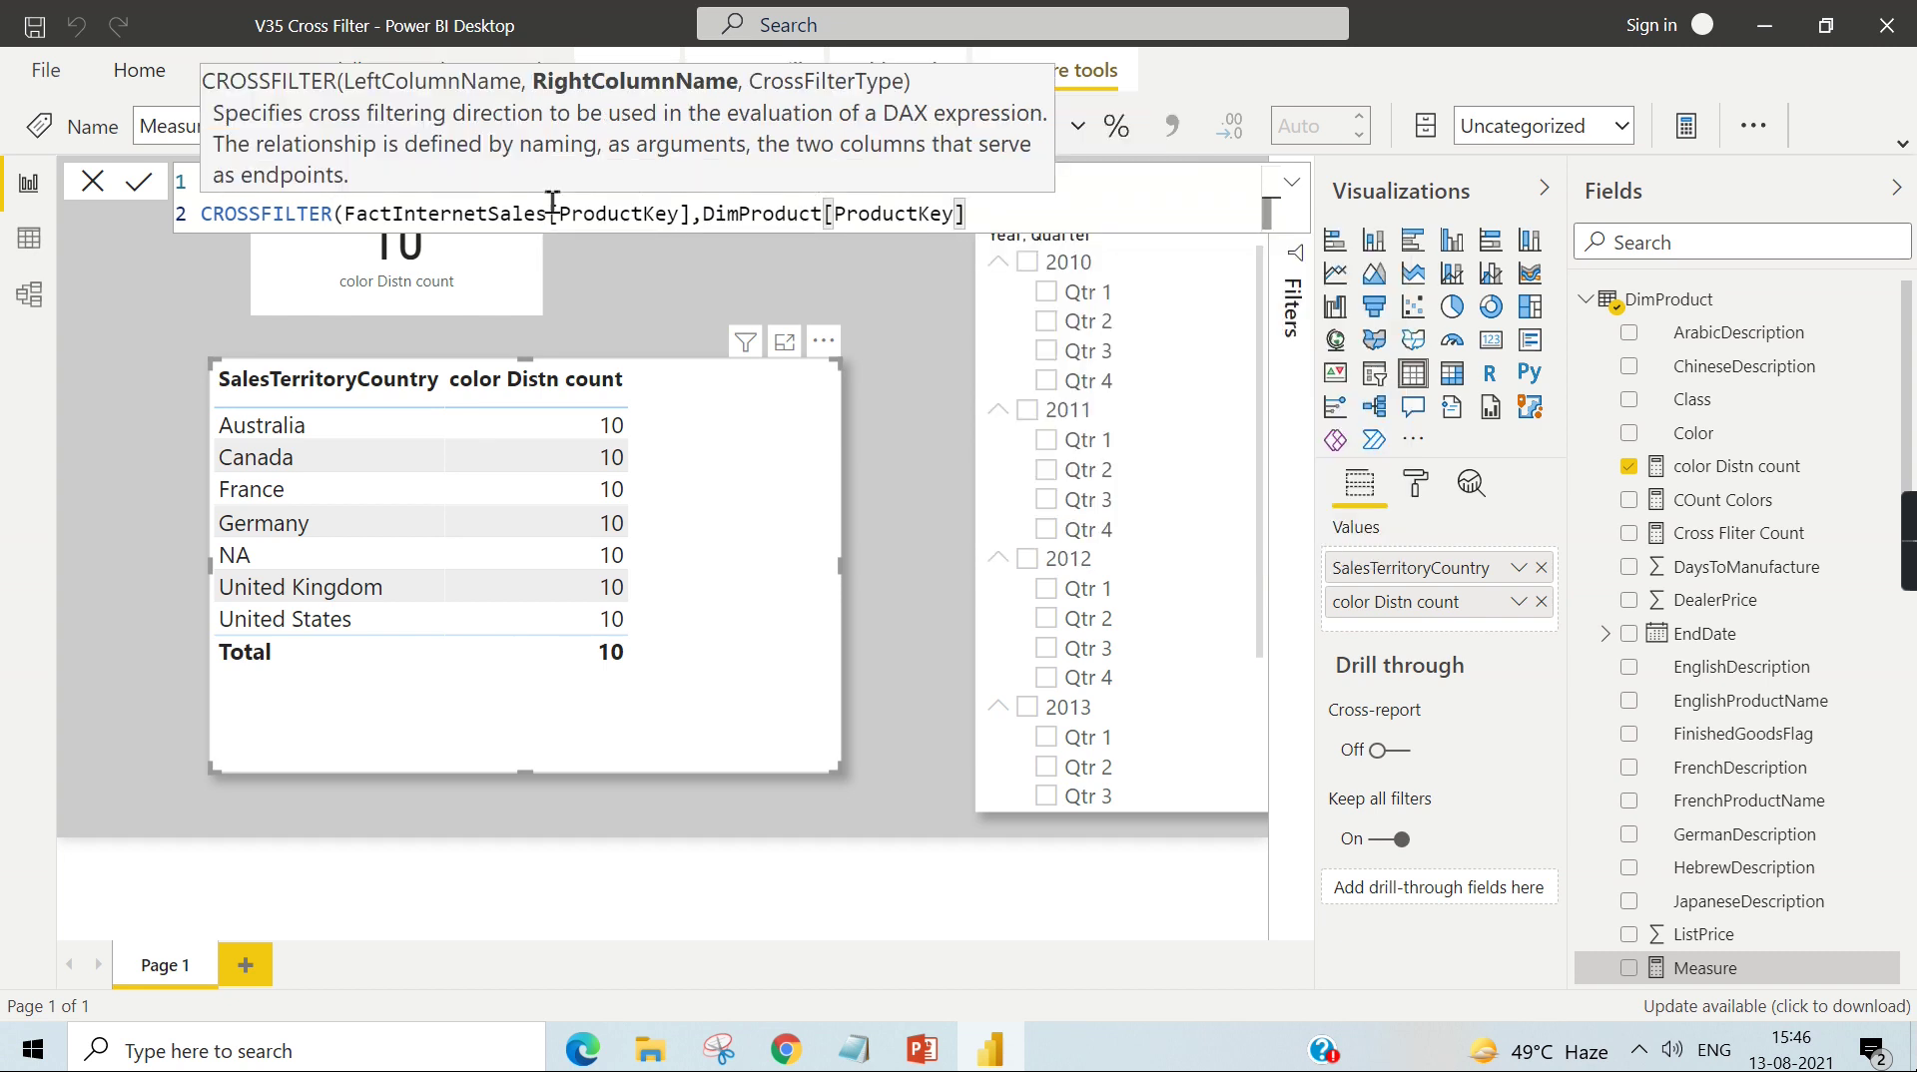
{"action": "type", "text": ","}
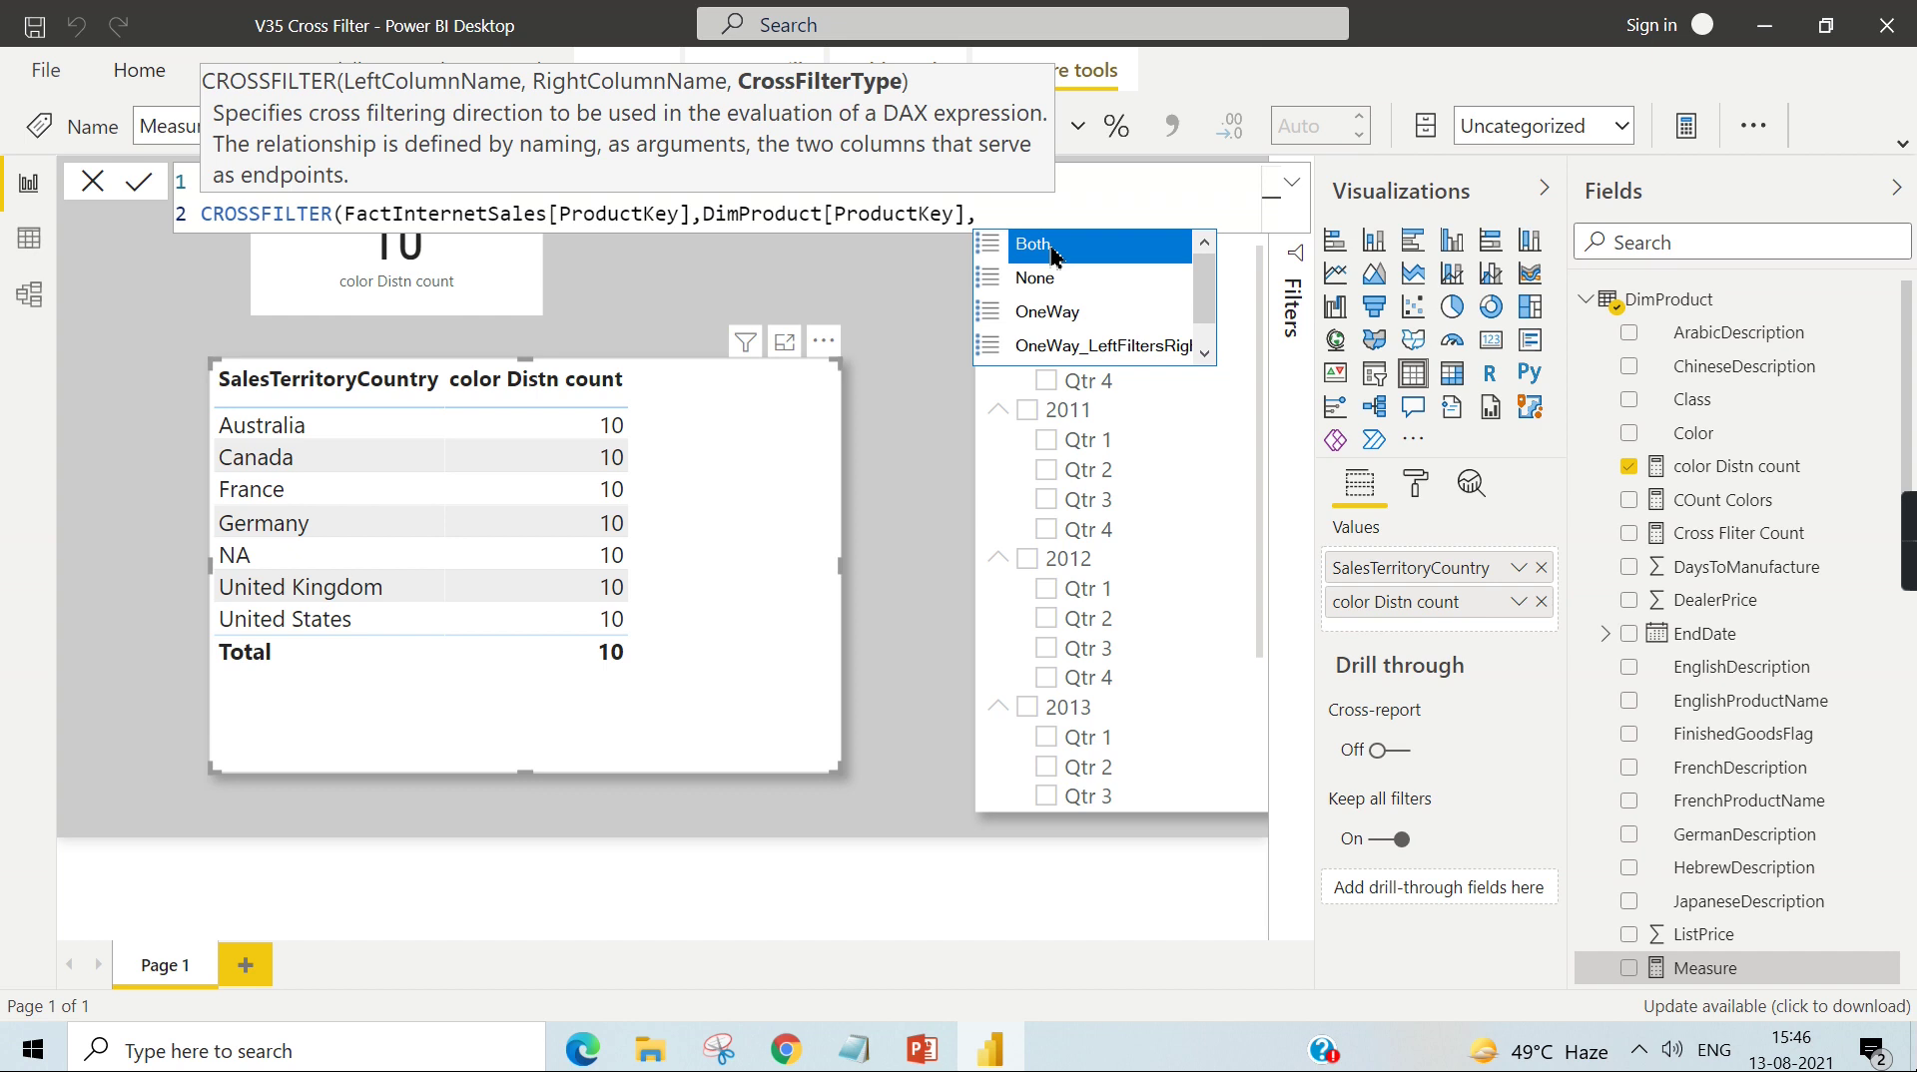
{"action": "left_click", "coordinate": [1055, 256]}
{"action": "type", "text": ")"}
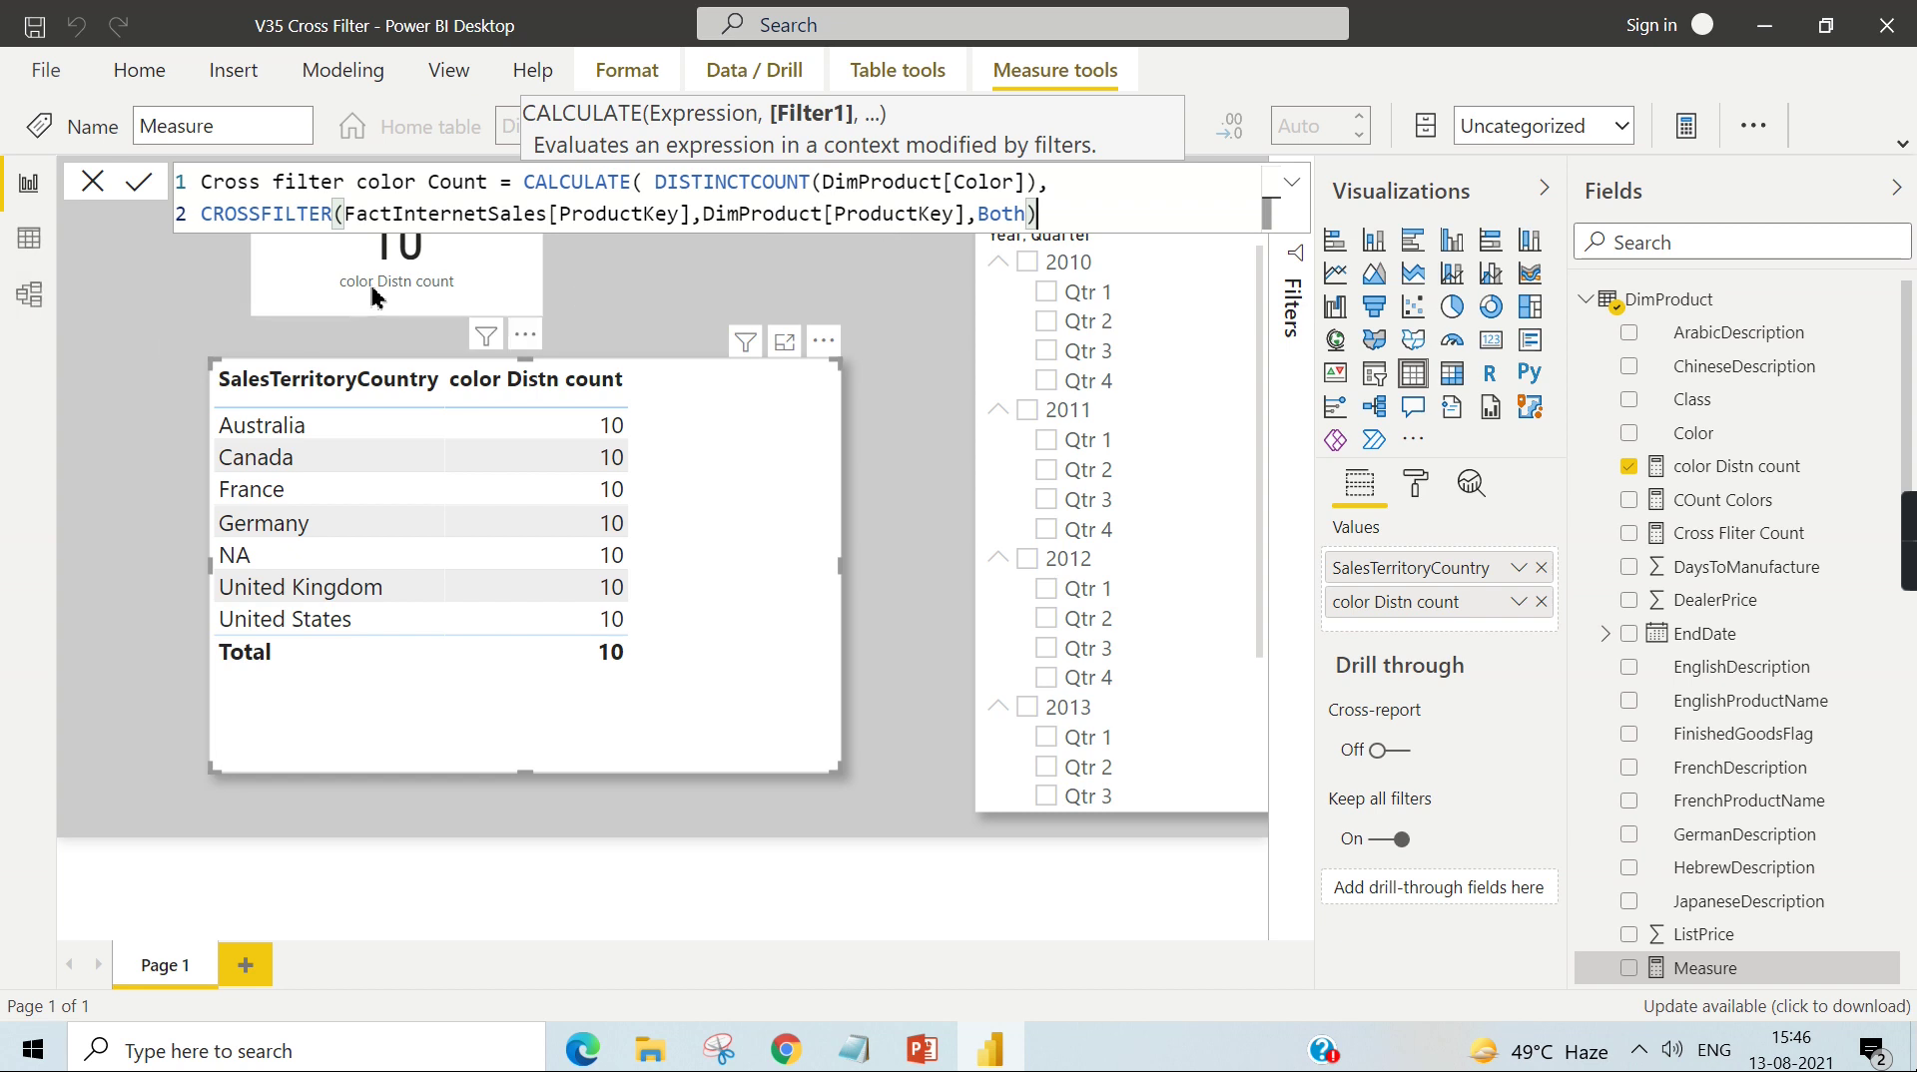
{"action": "left_click", "coordinate": [30, 299]}
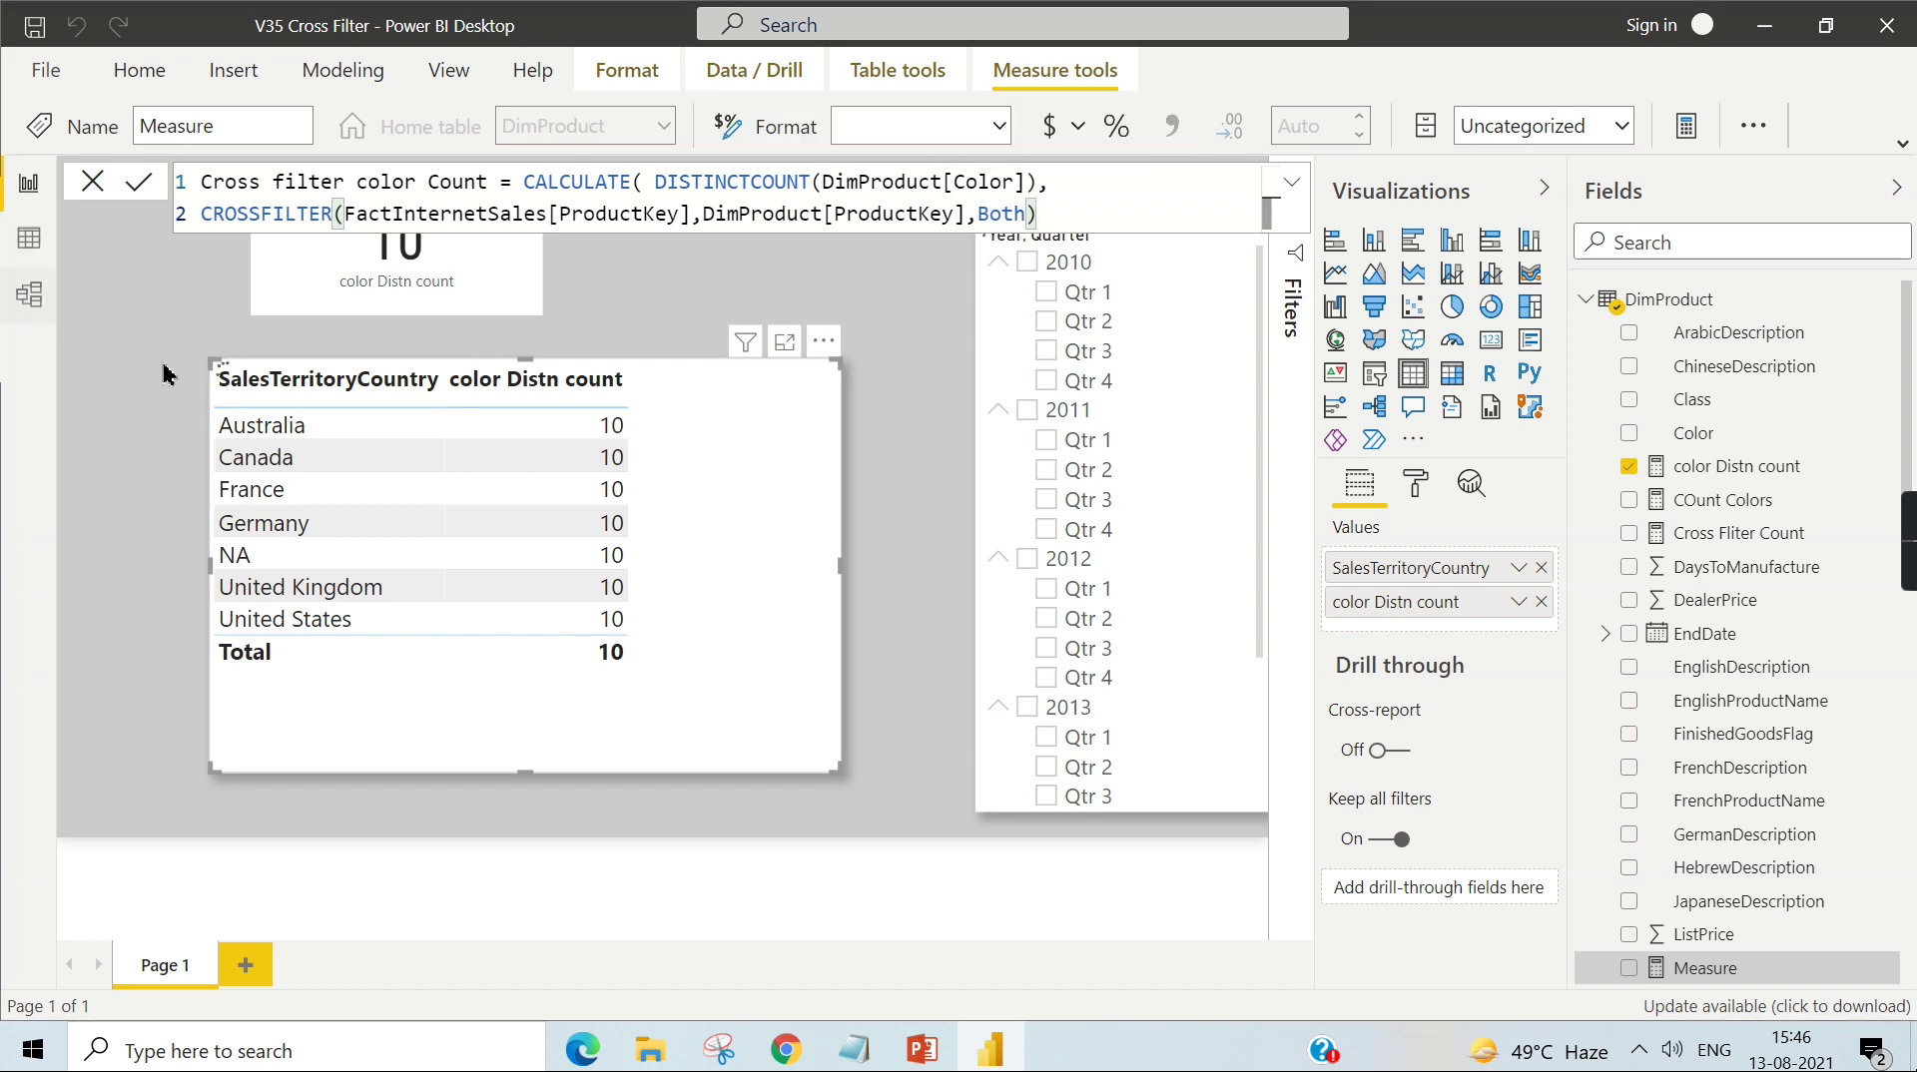
{"action": "left_click", "coordinate": [30, 298]}
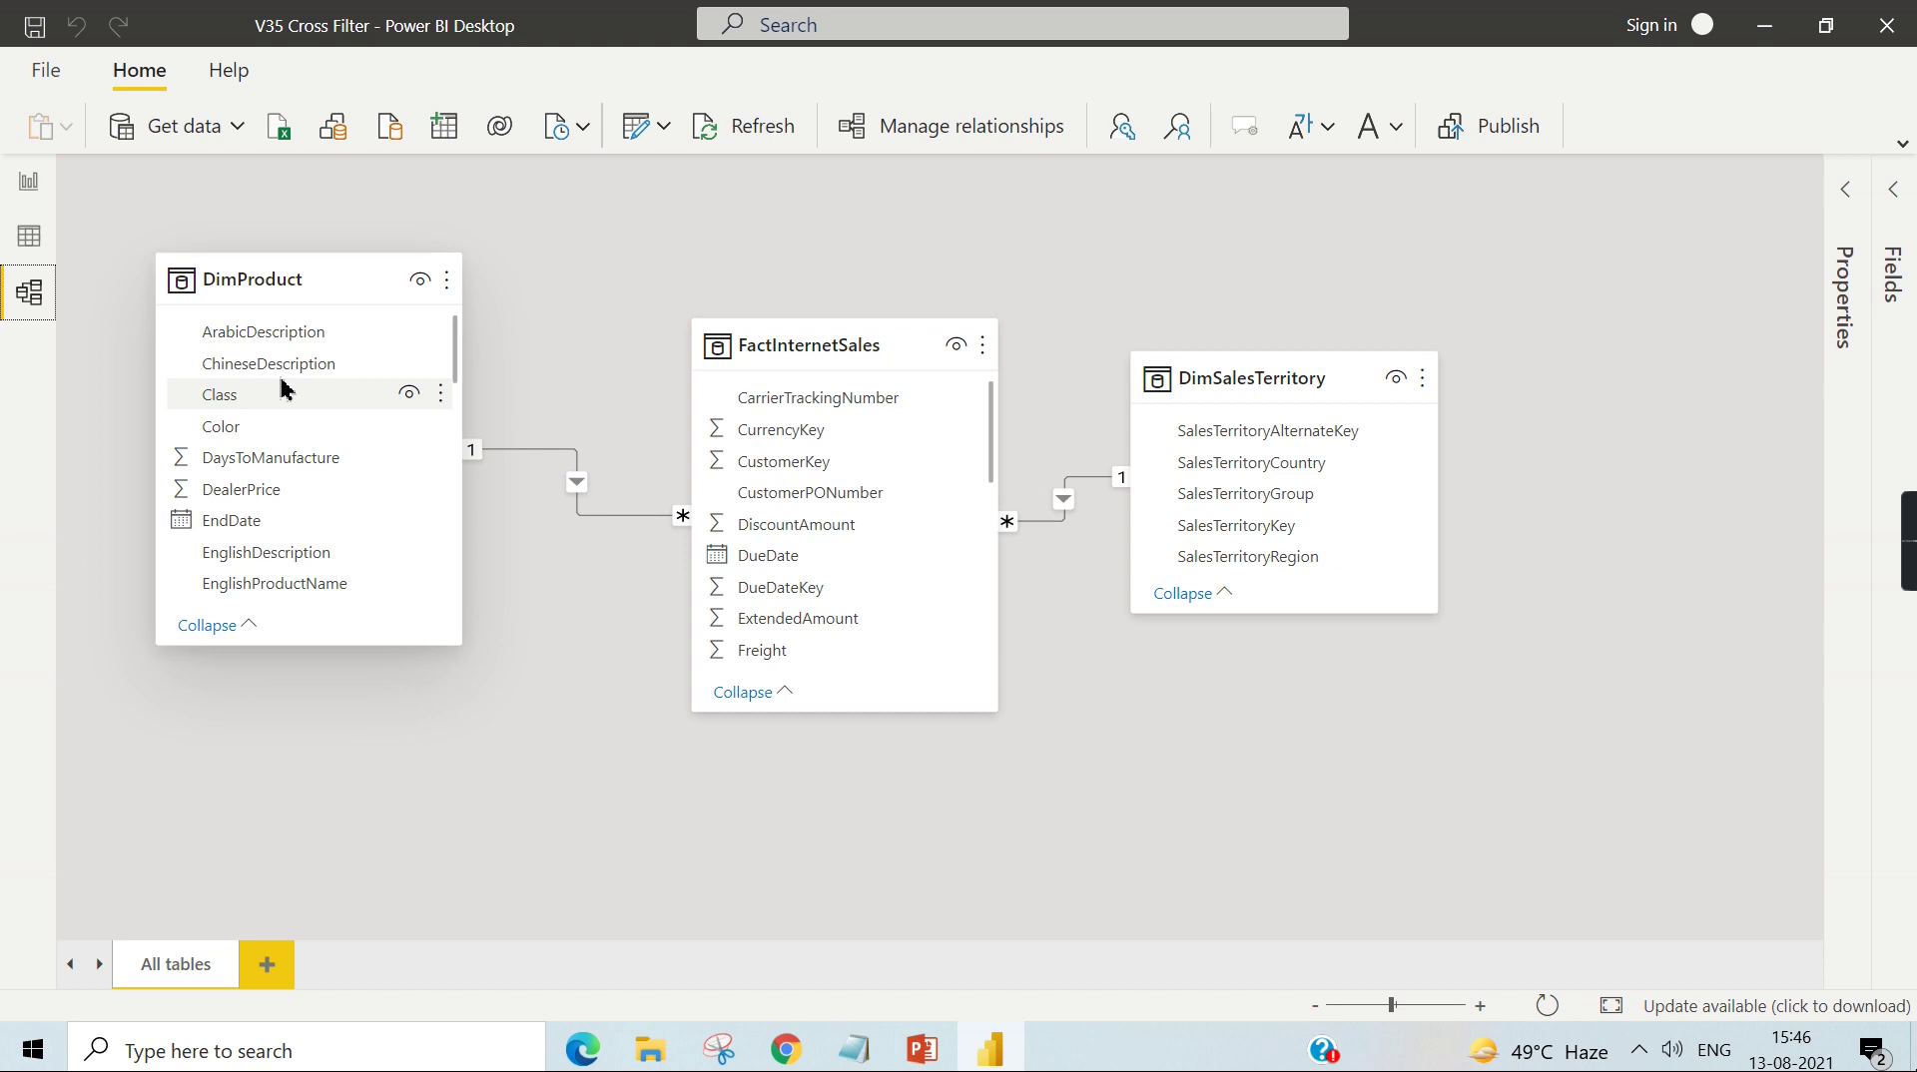
Step: Add Cross filter color Count to the widened country table, showing 8 per country and total 10
{"action": "left_click", "coordinate": [29, 181]}
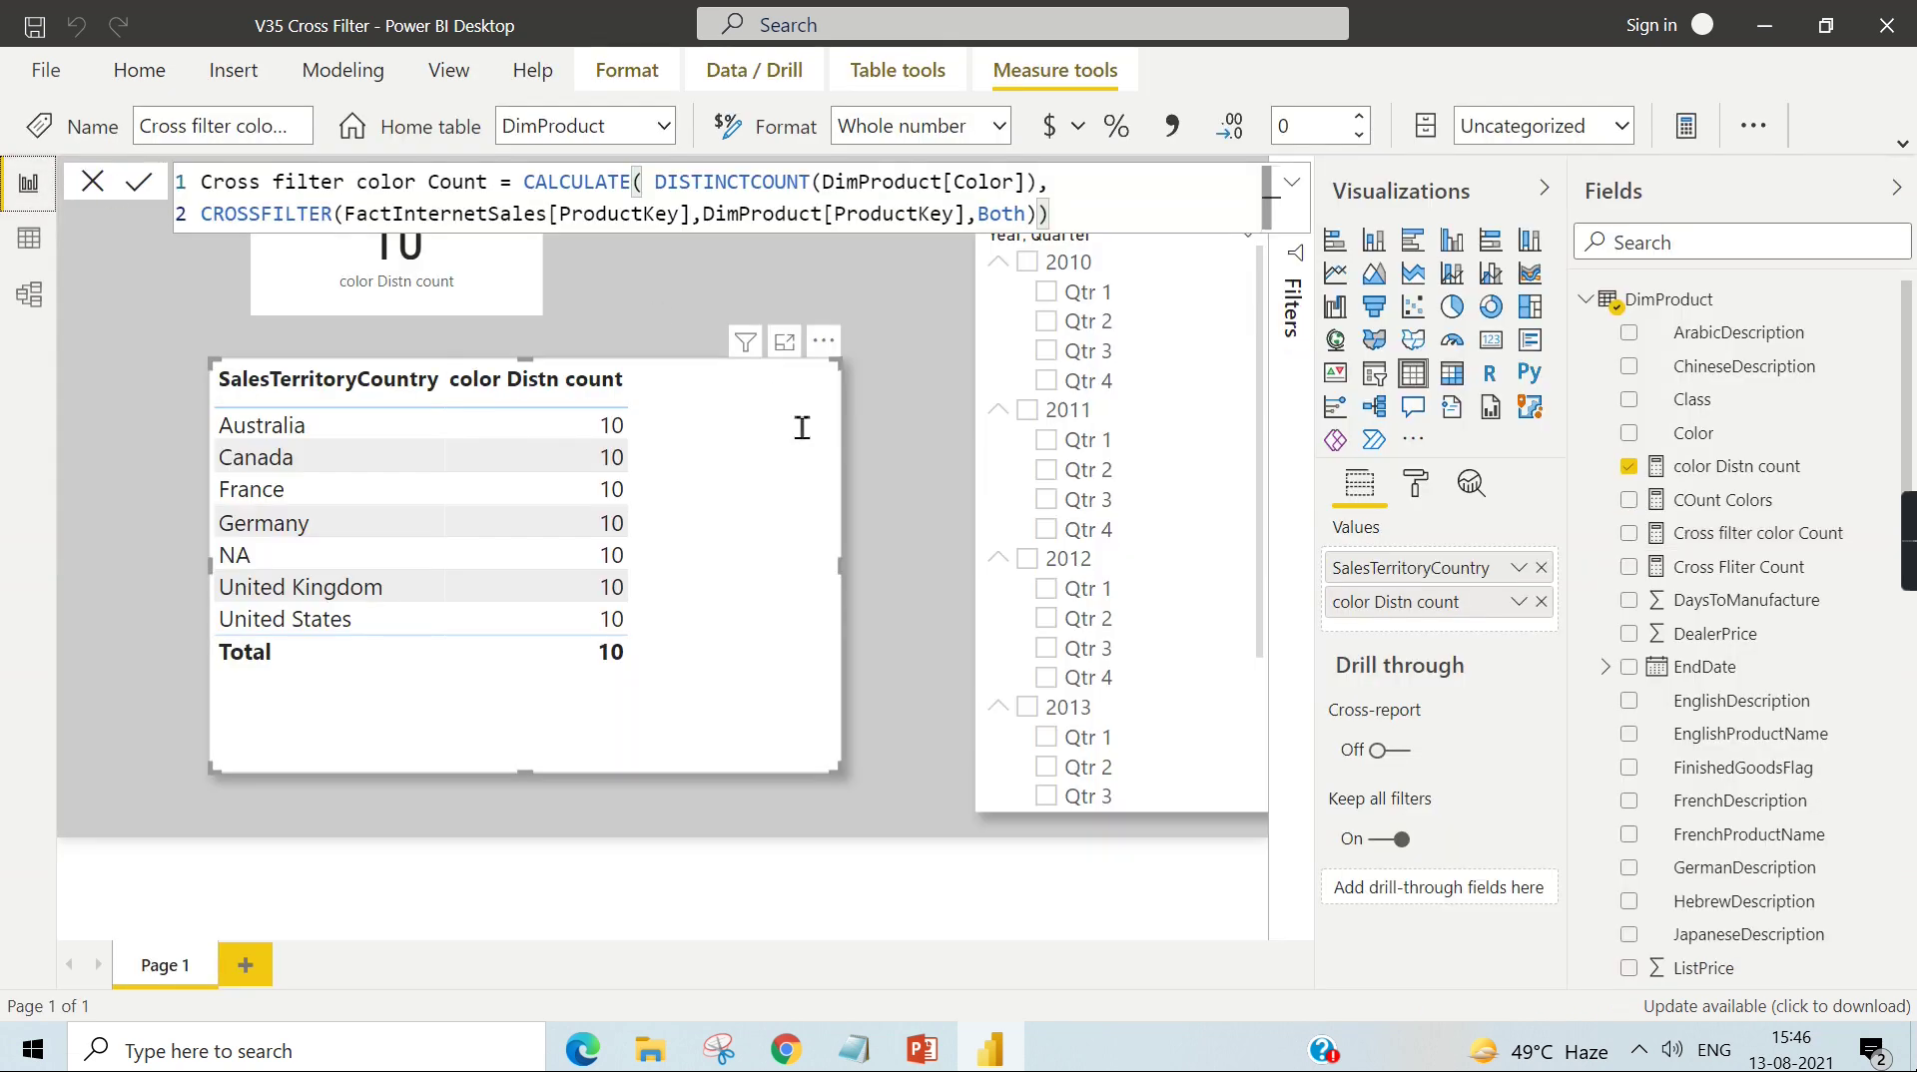
{"action": "left_click", "coordinate": [654, 307]}
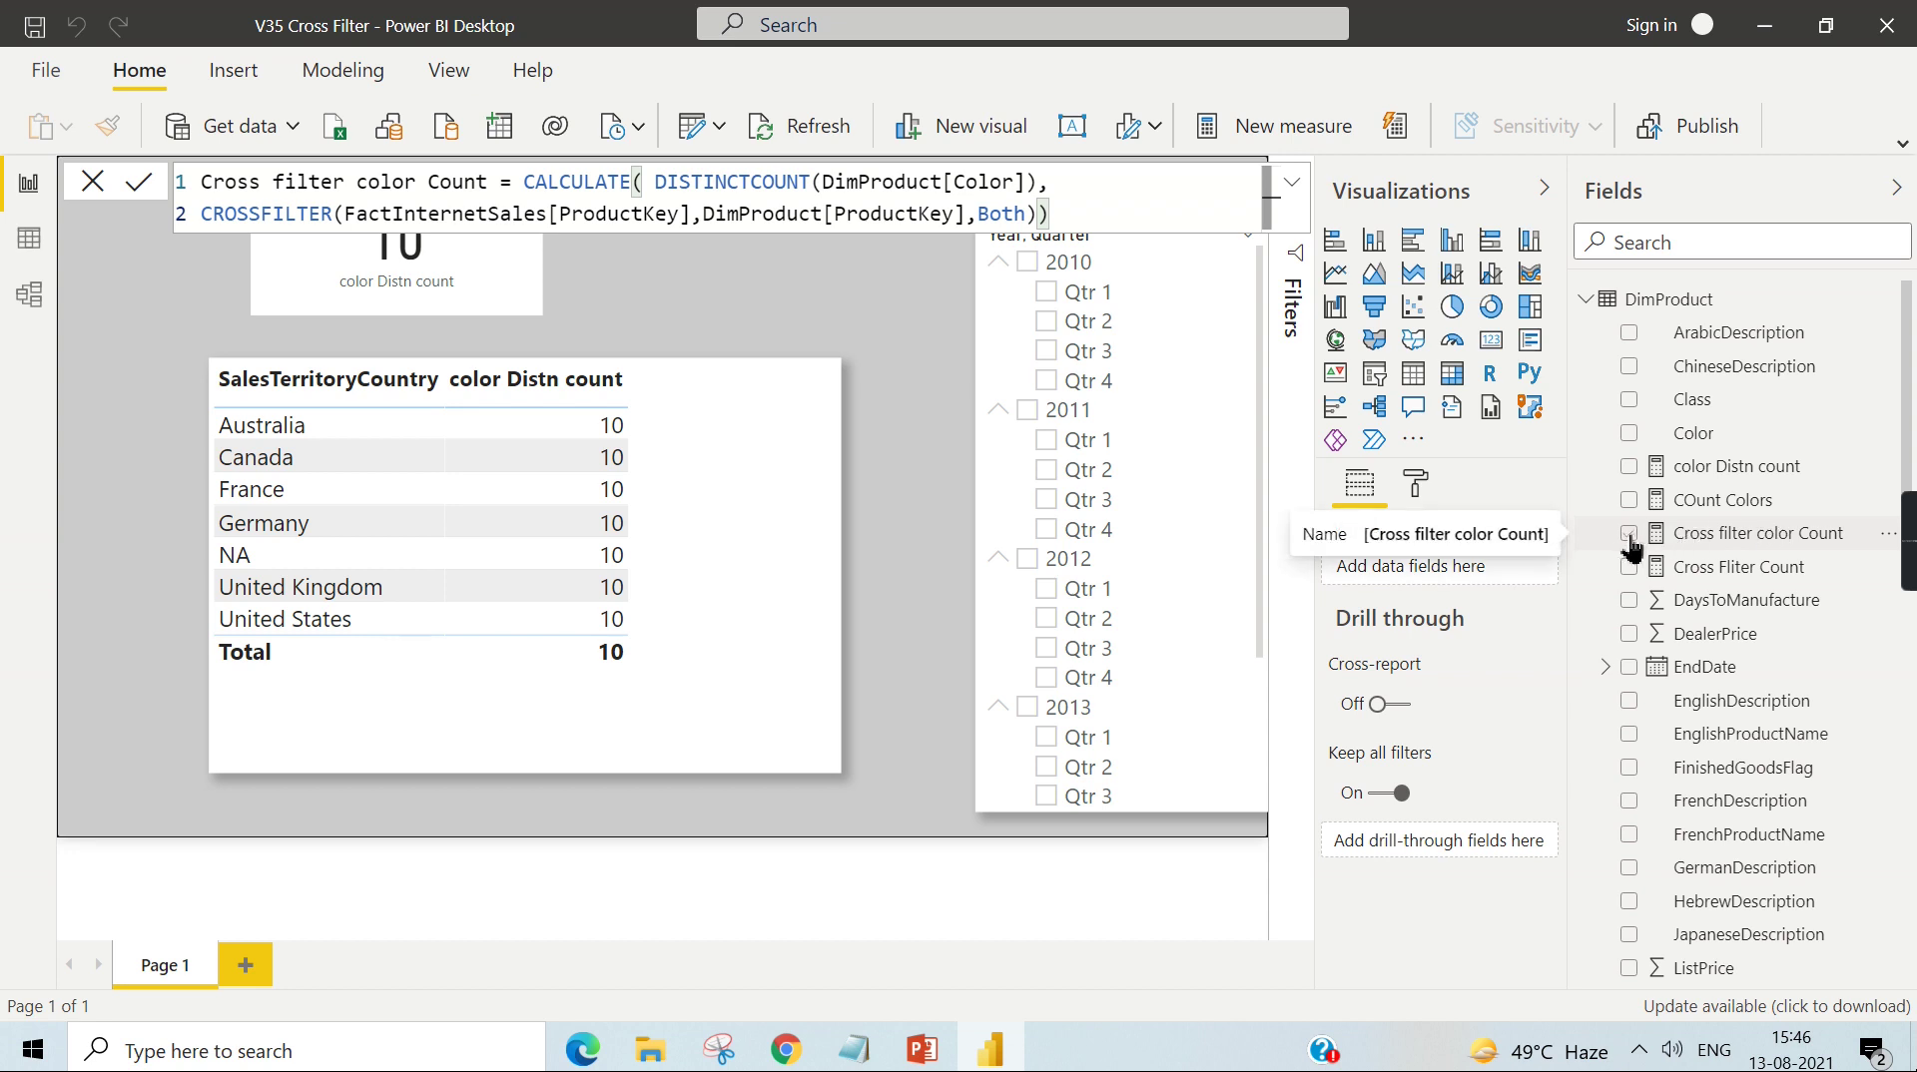
{"action": "left_click", "coordinate": [737, 507]}
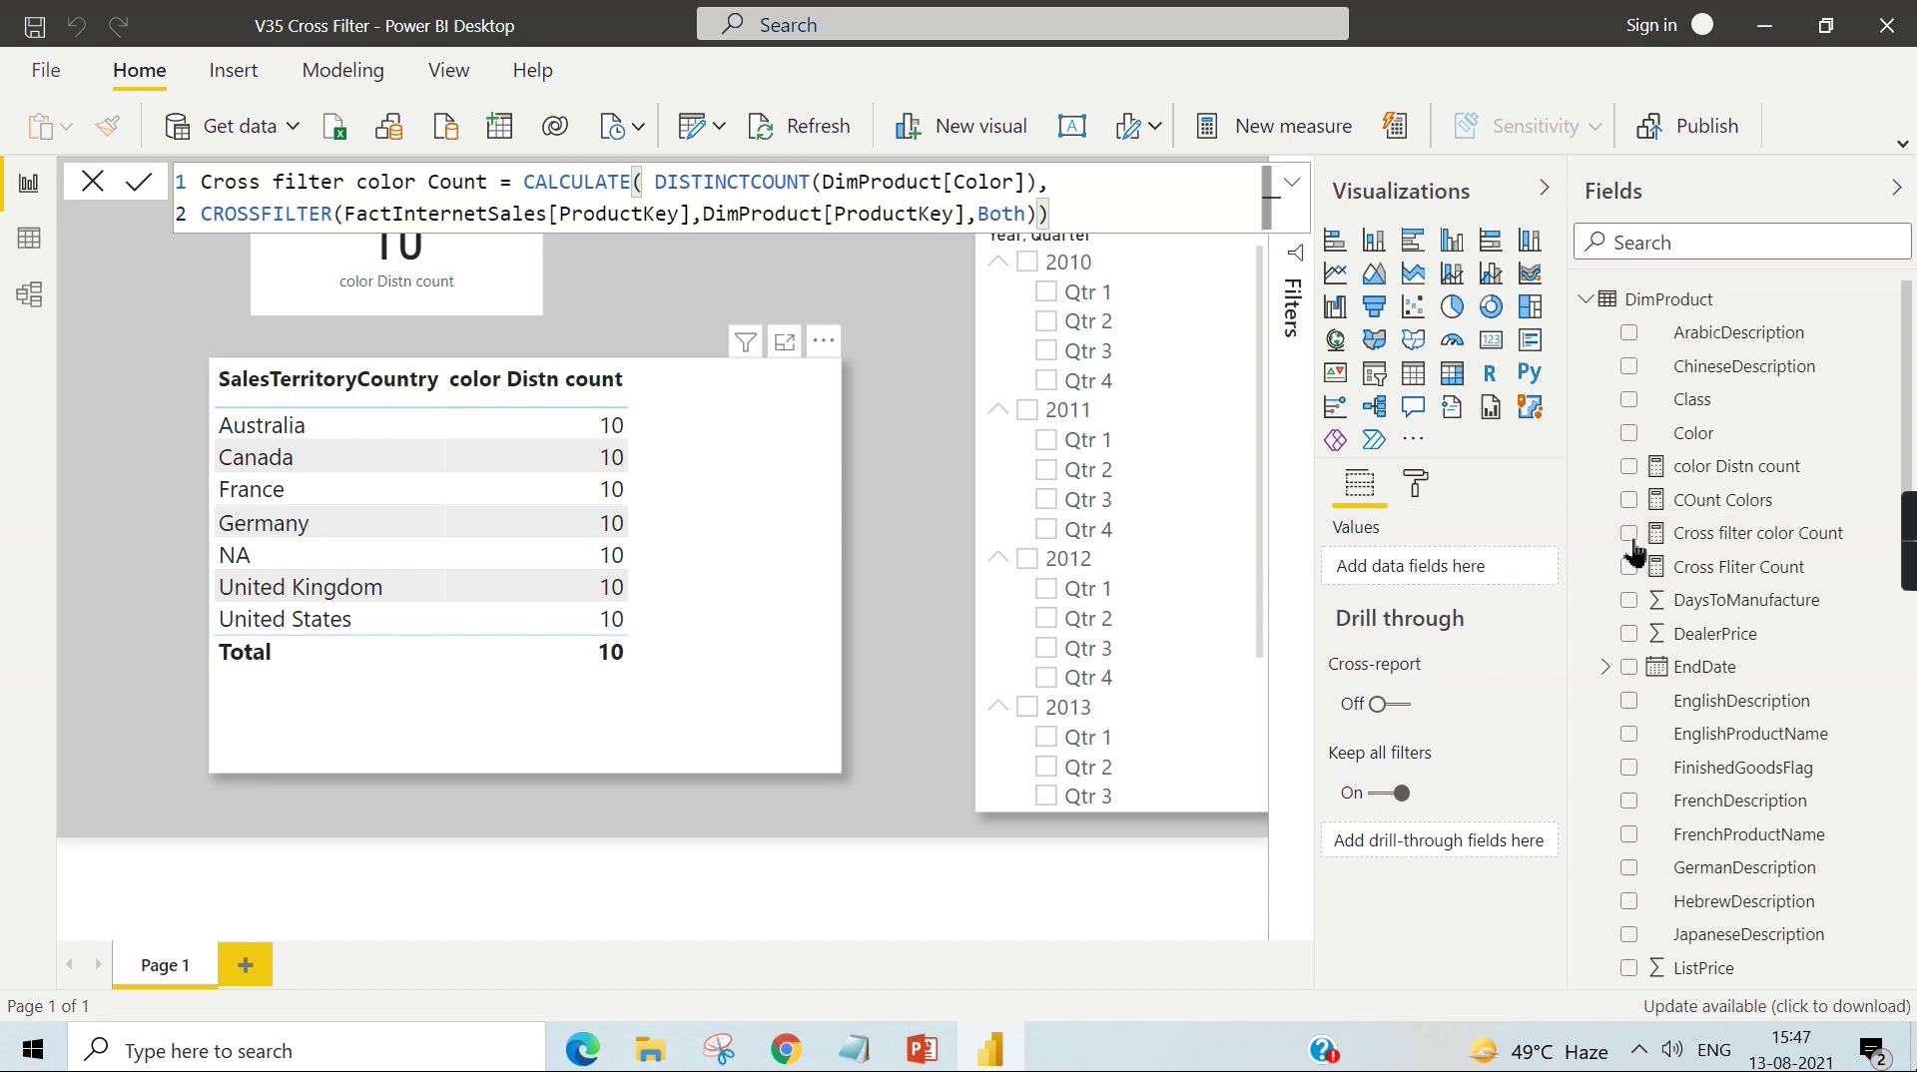
{"action": "left_click_drag", "start_coordinate": [1632, 539], "coordinate": [805, 539]}
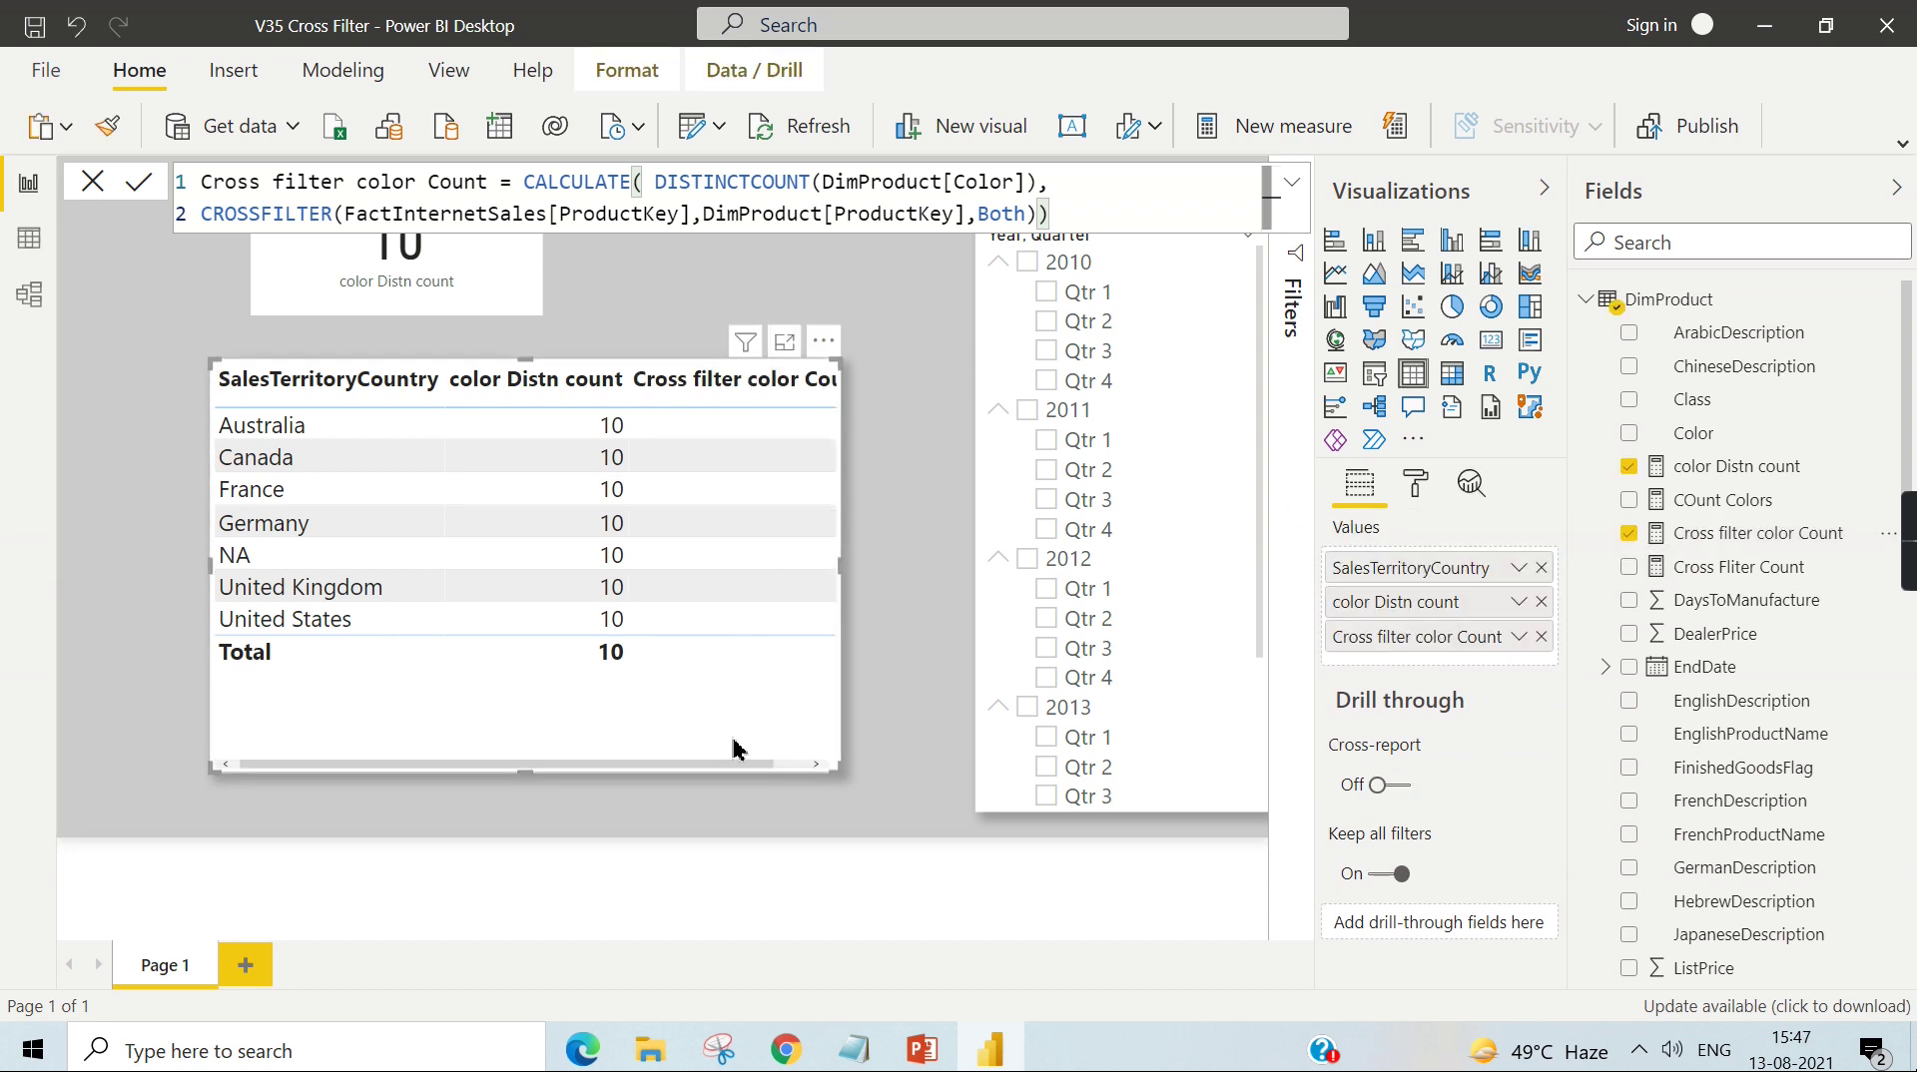
{"action": "left_click_drag", "start_coordinate": [837, 771], "coordinate": [929, 775]}
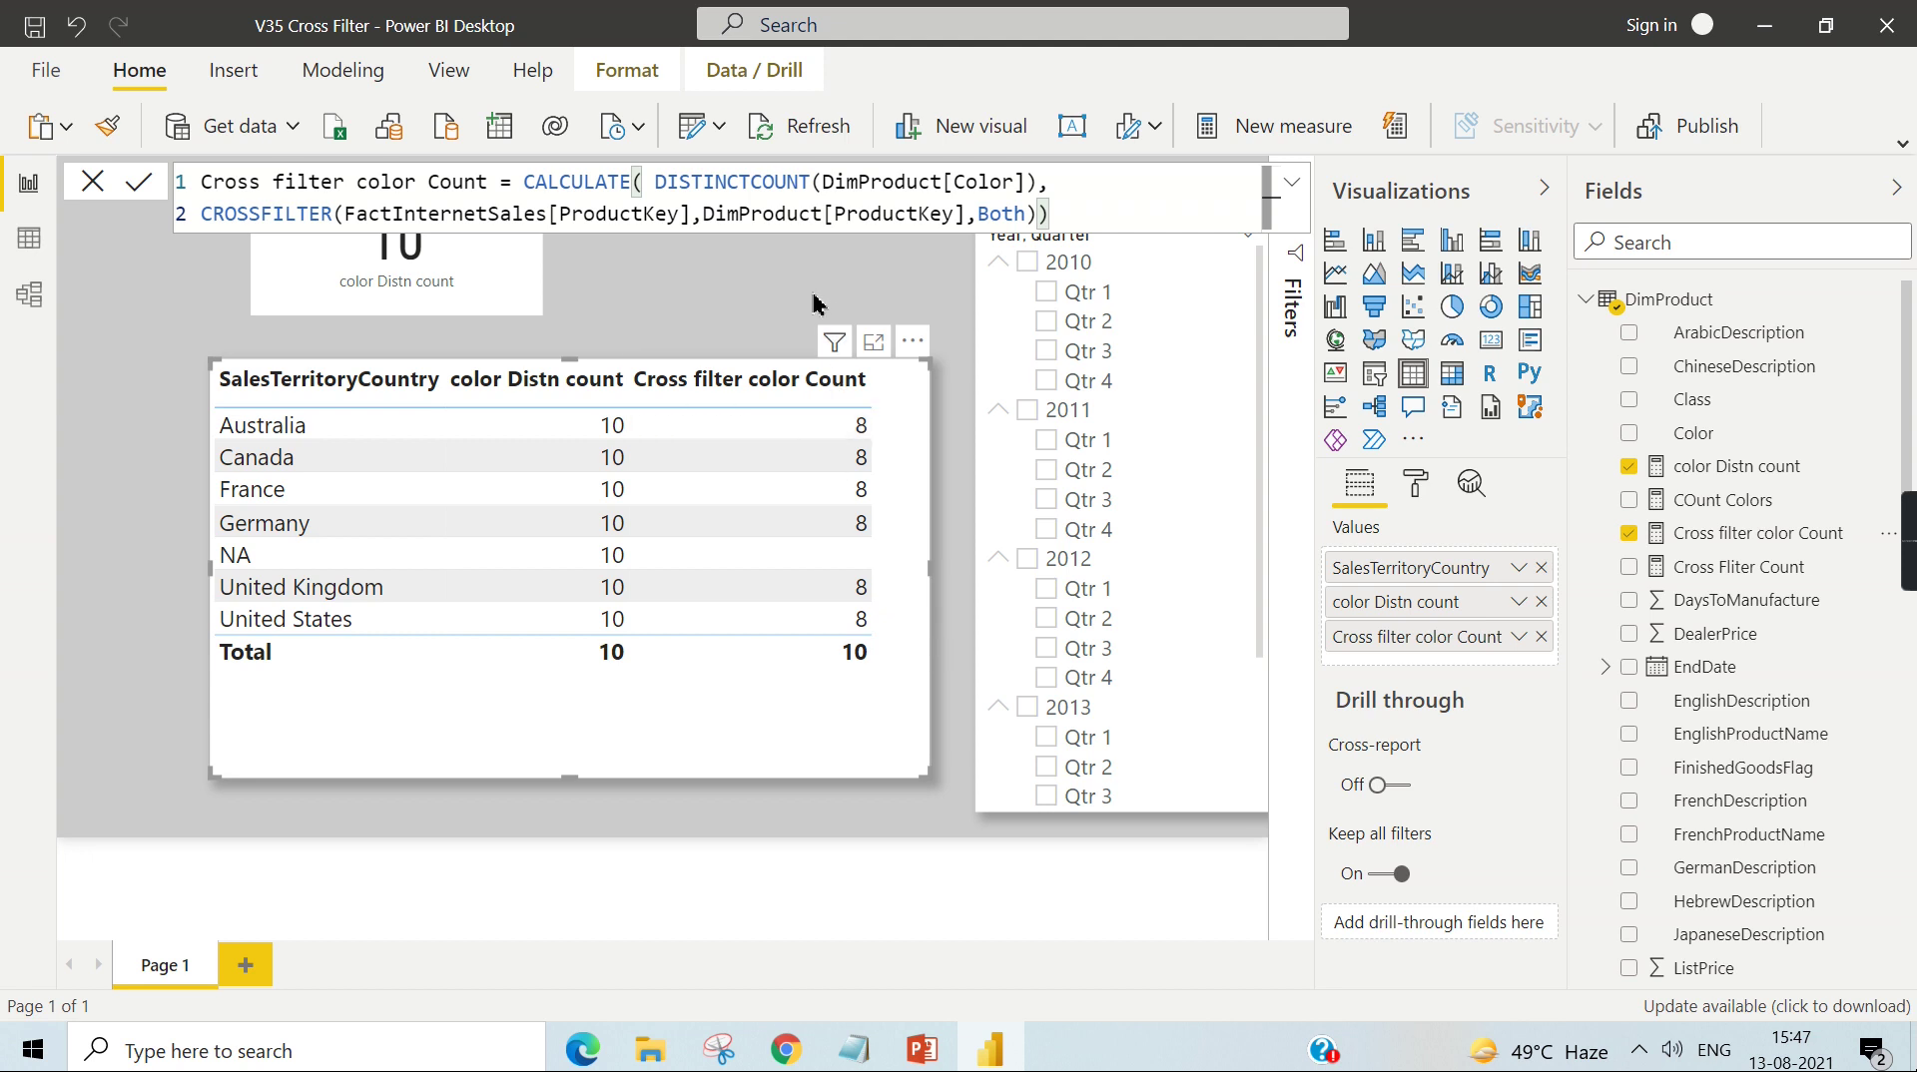
{"action": "left_click", "coordinate": [759, 295]}
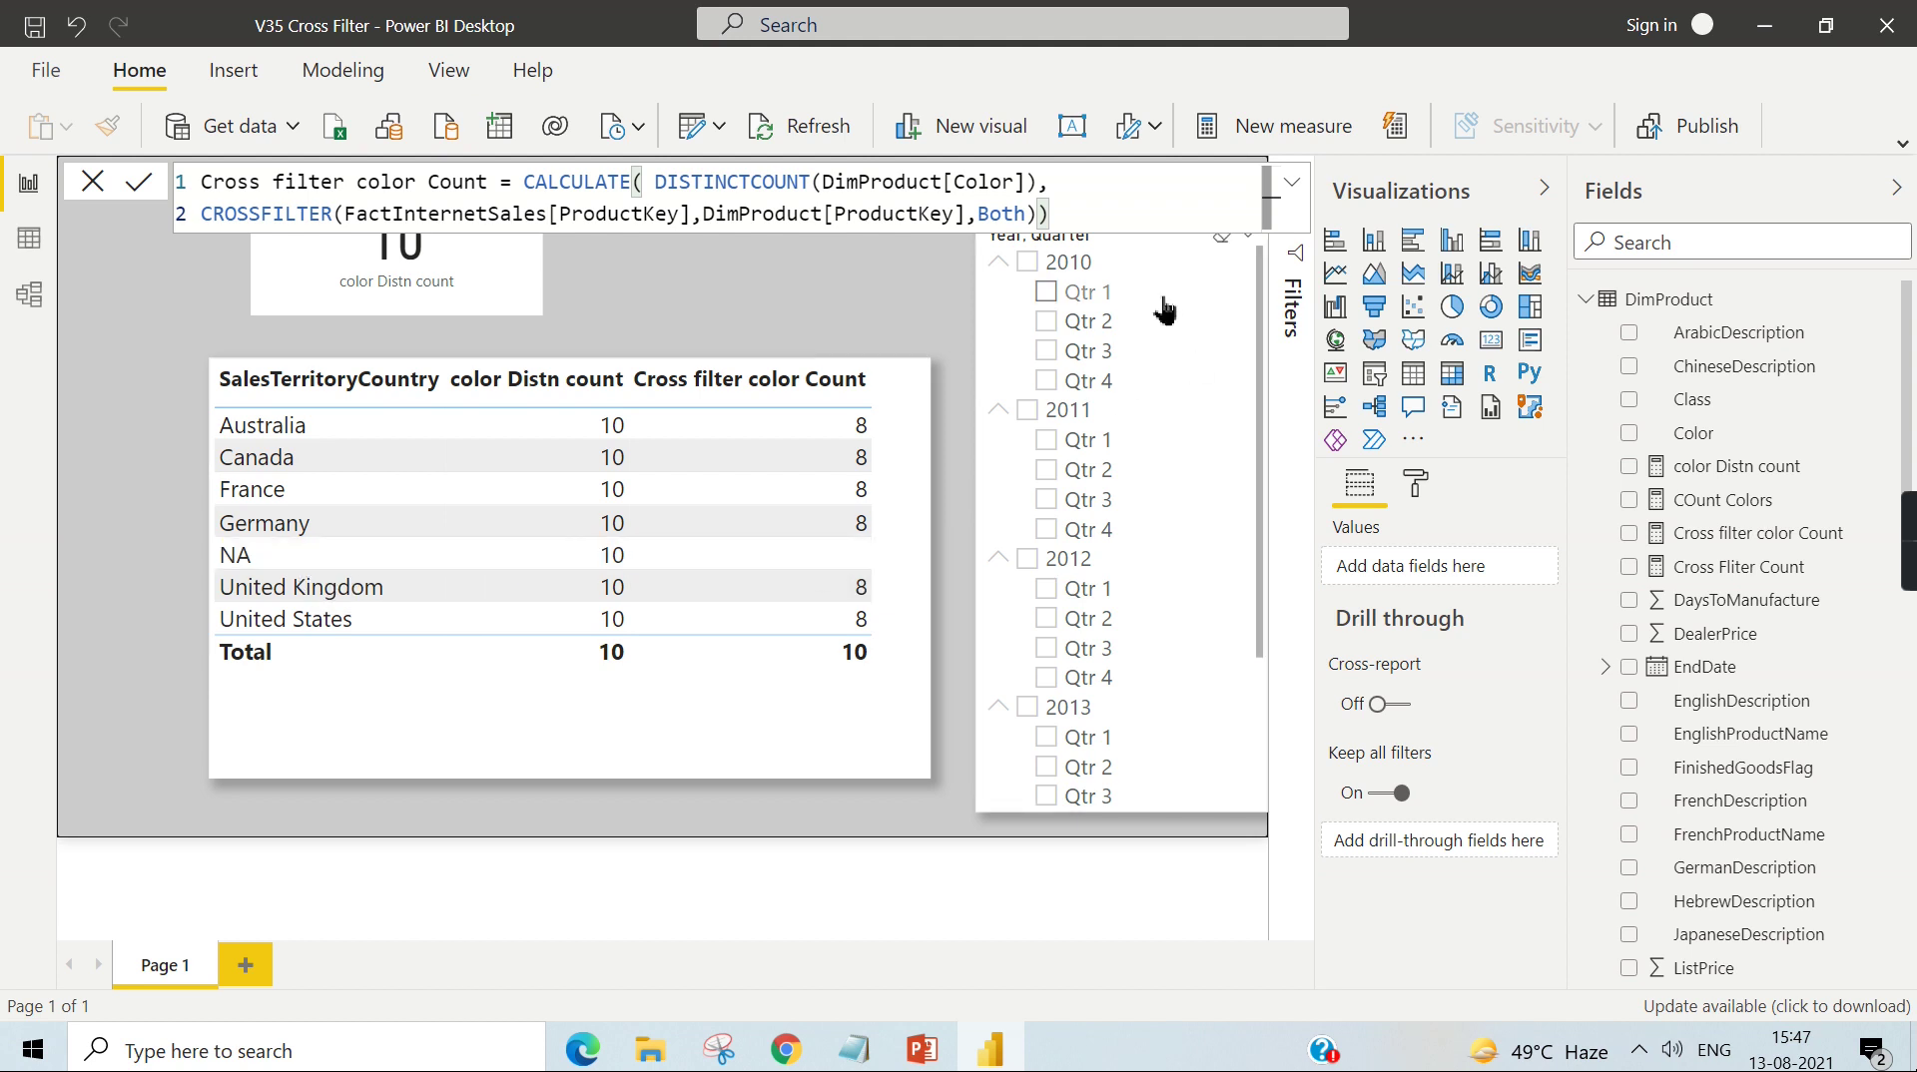
Step: Try 2010 in the year slicer, settle on 2012, then return to the model diagram
{"action": "left_click", "coordinate": [1707, 600]}
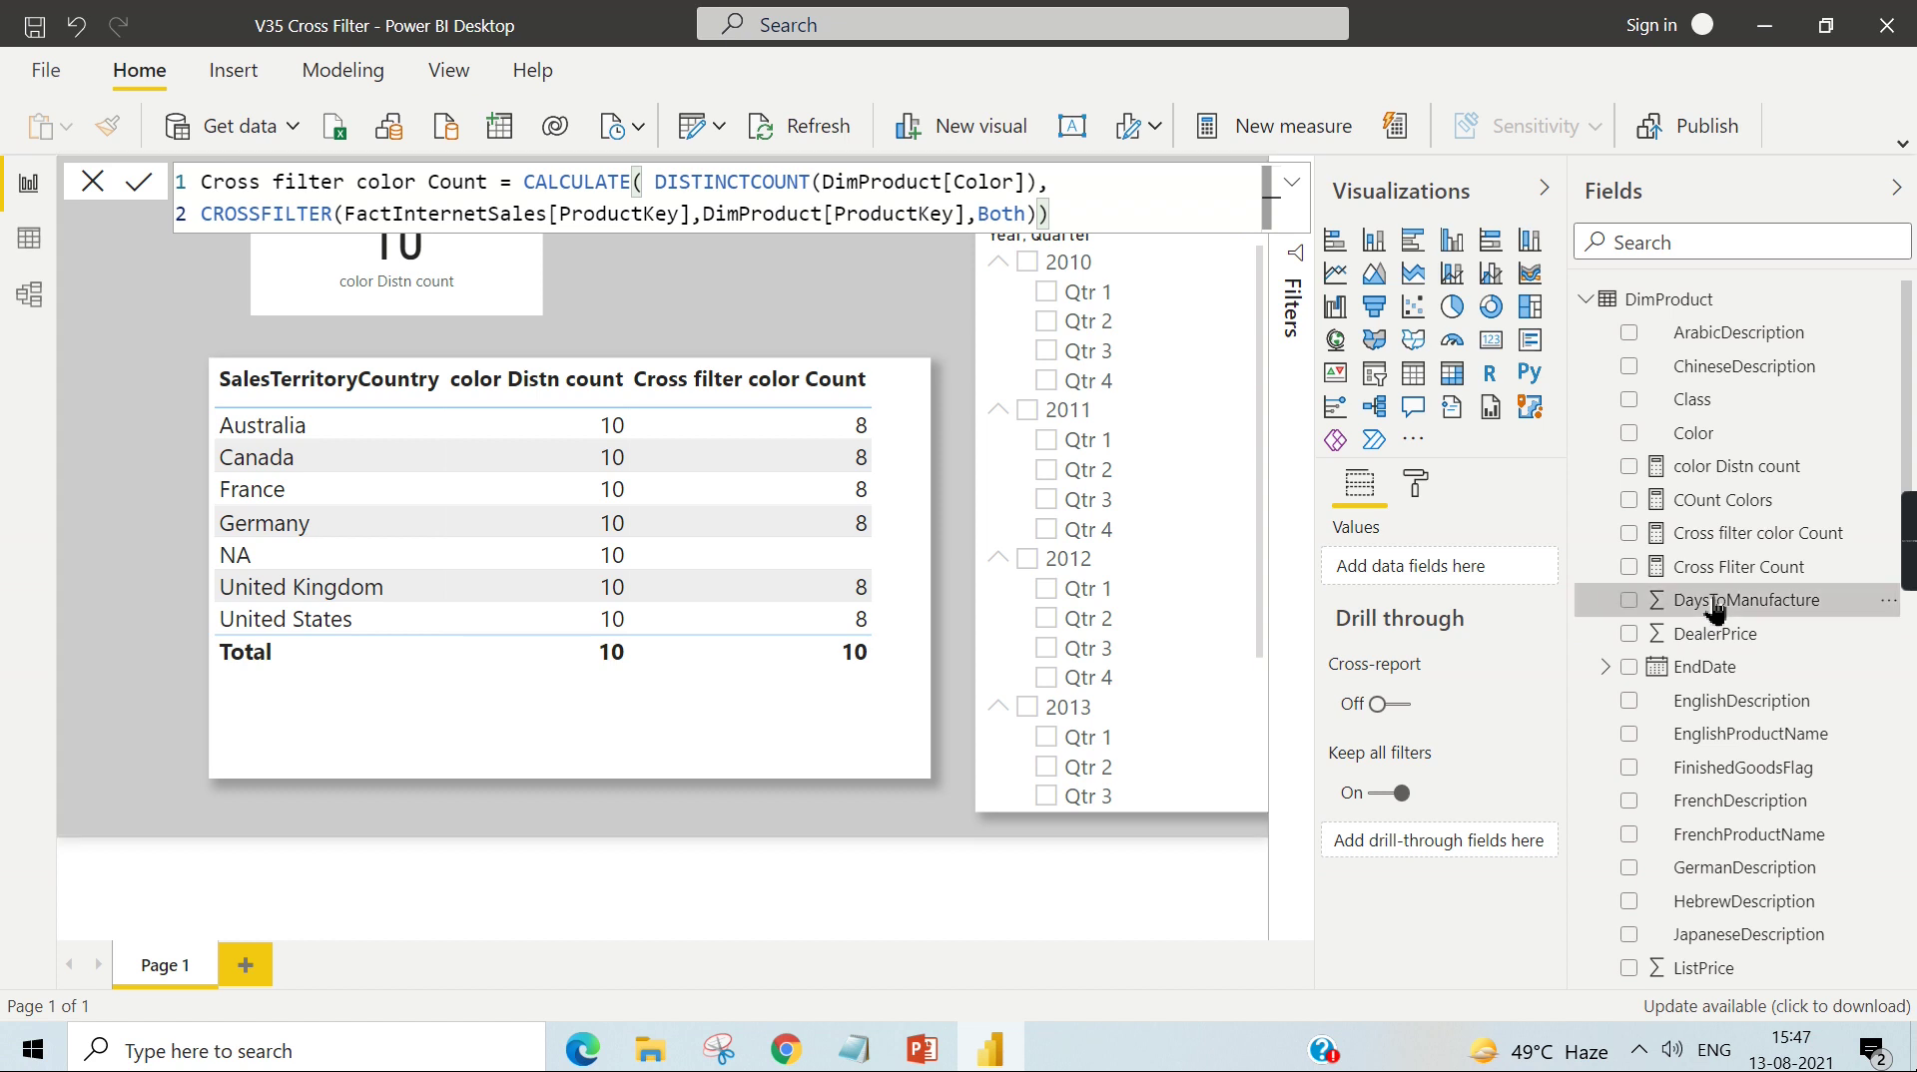
{"action": "left_click", "coordinate": [1034, 265]}
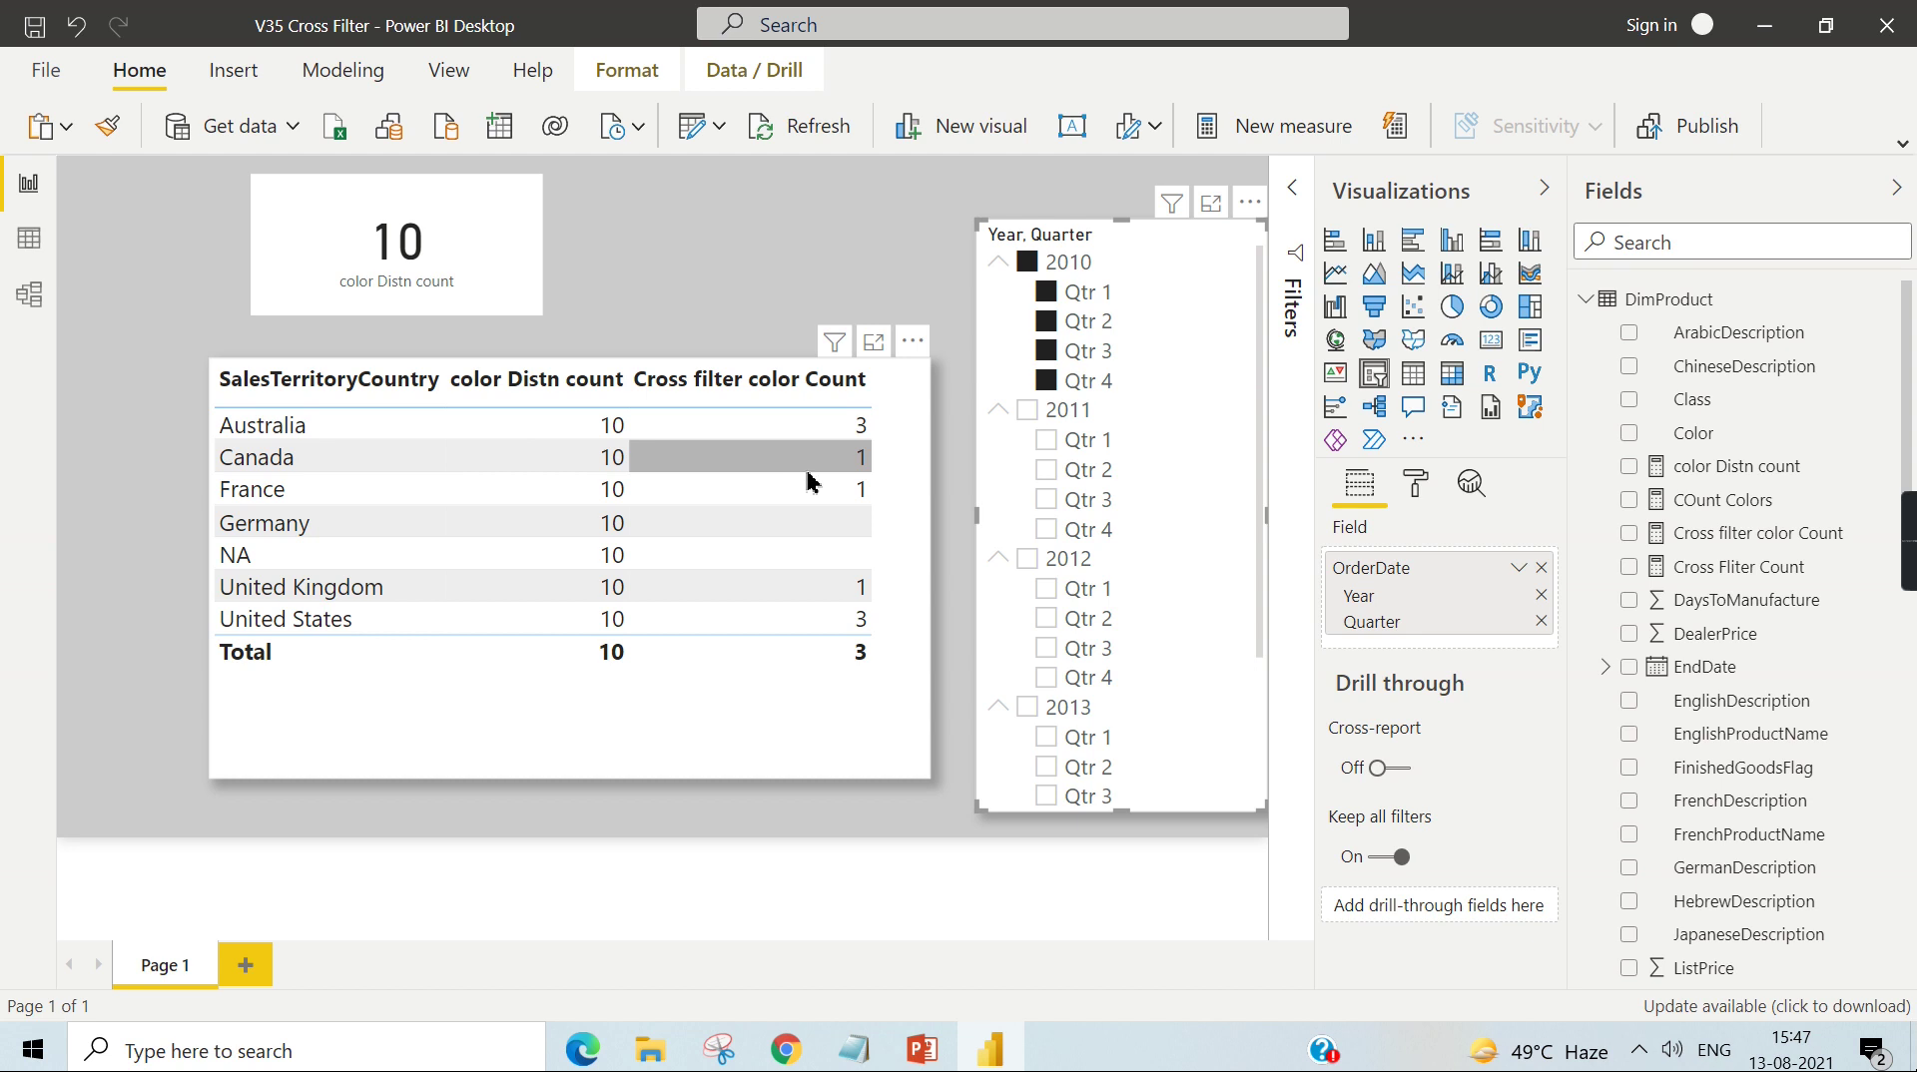
{"action": "left_click", "coordinate": [1020, 266]}
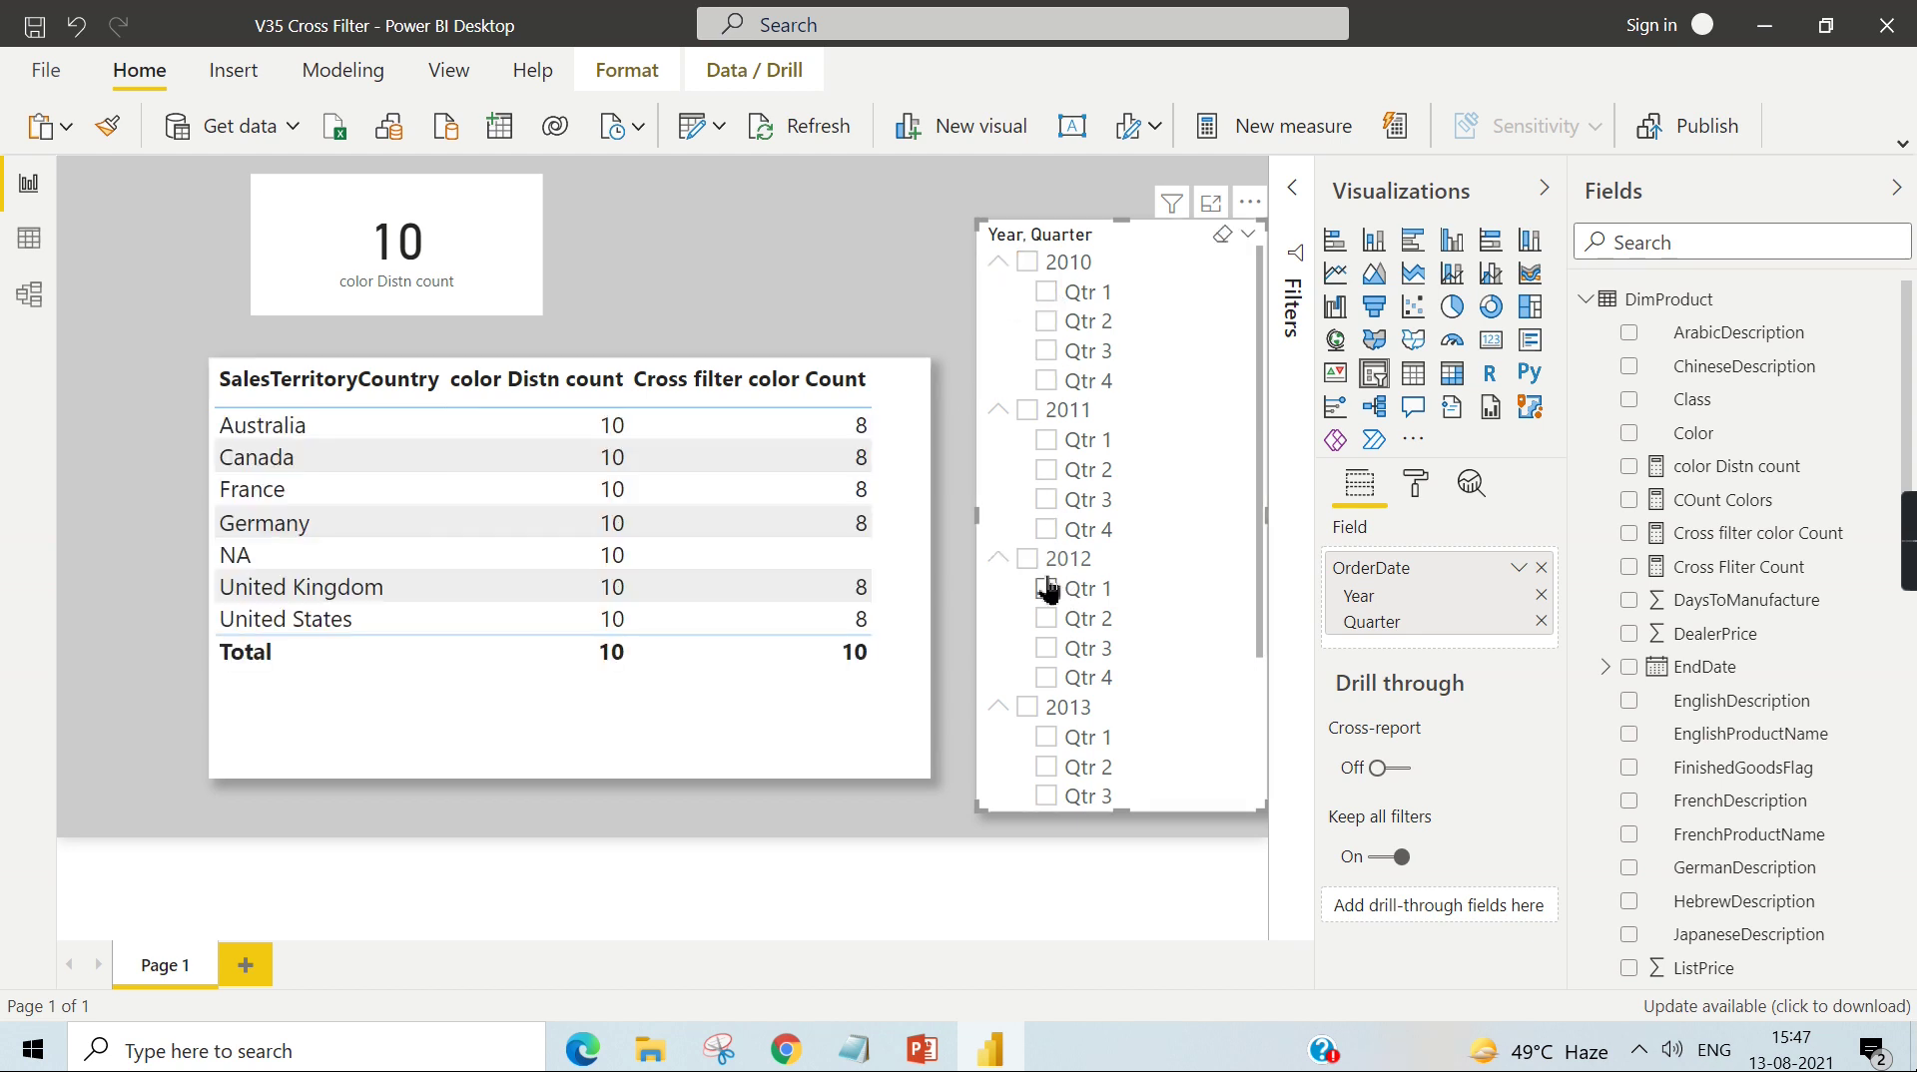
{"action": "left_click", "coordinate": [1027, 560]}
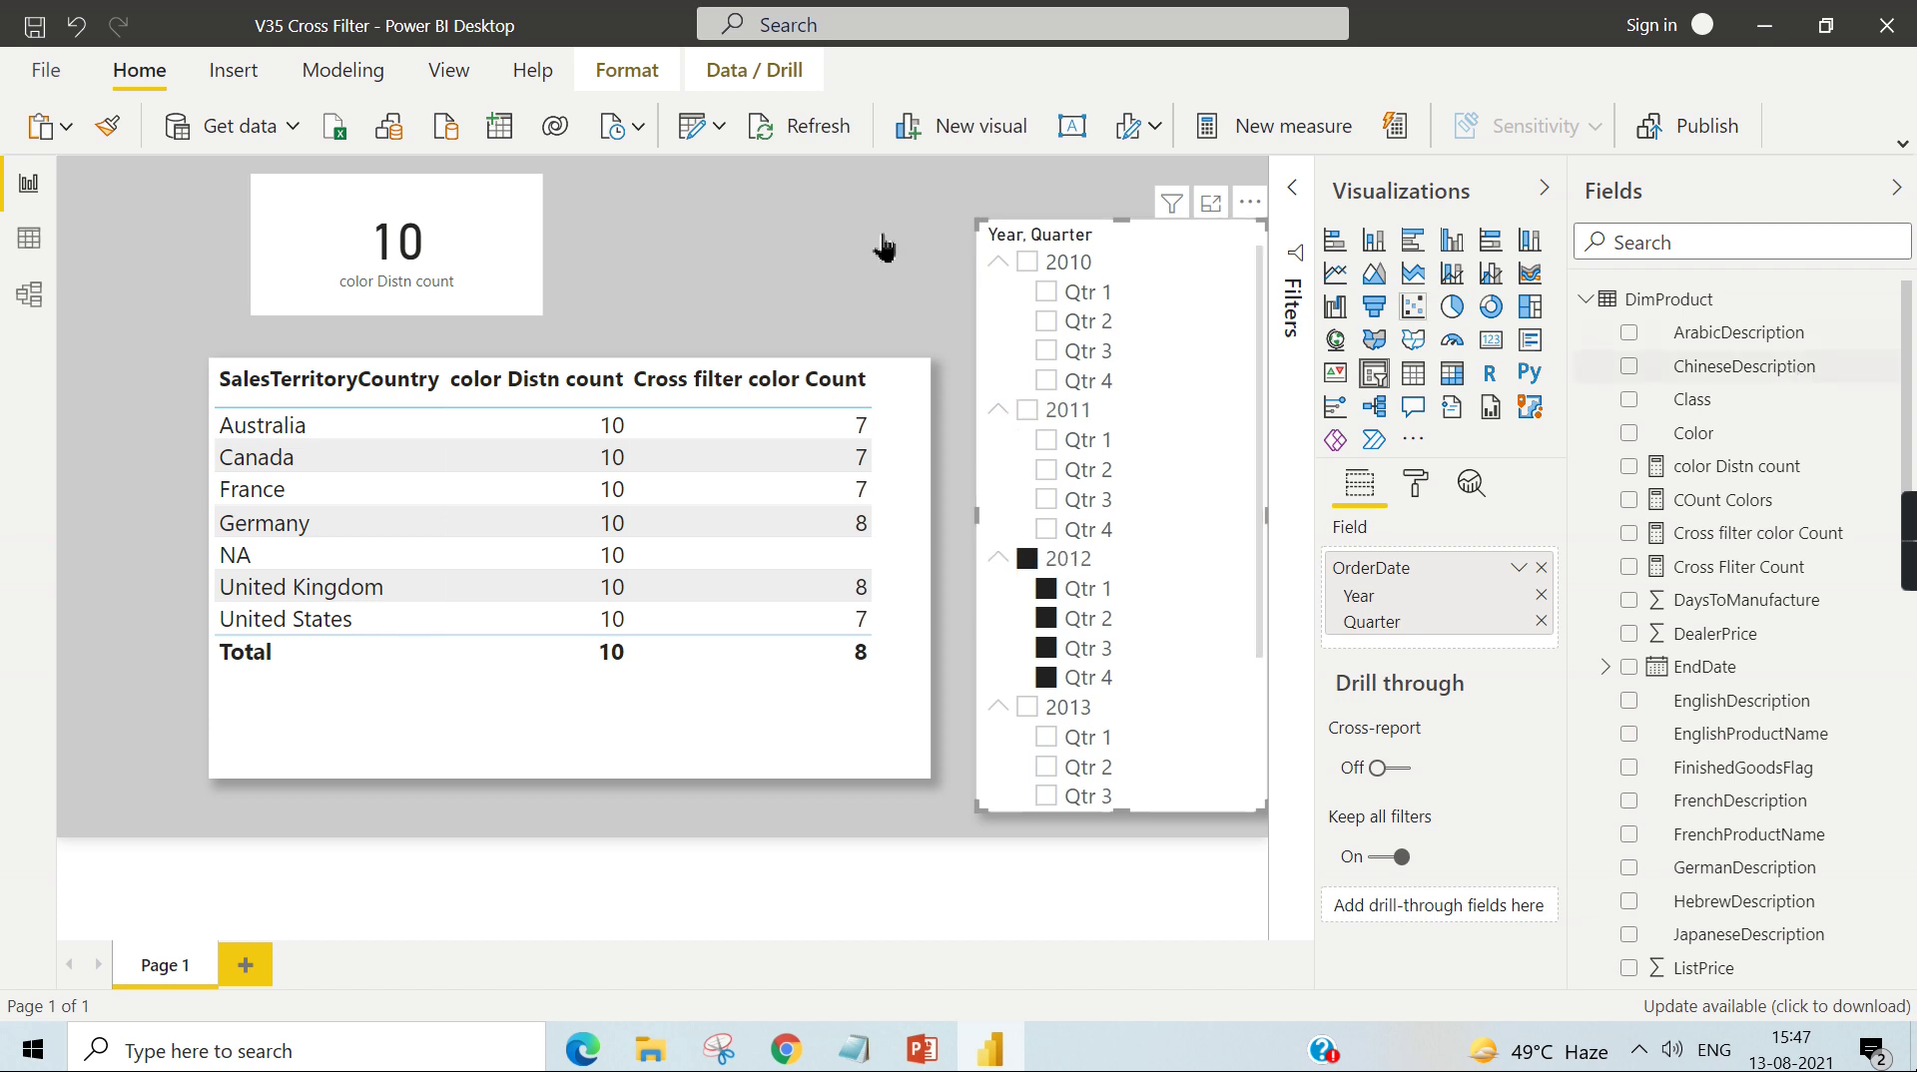
{"action": "left_click", "coordinate": [28, 294]}
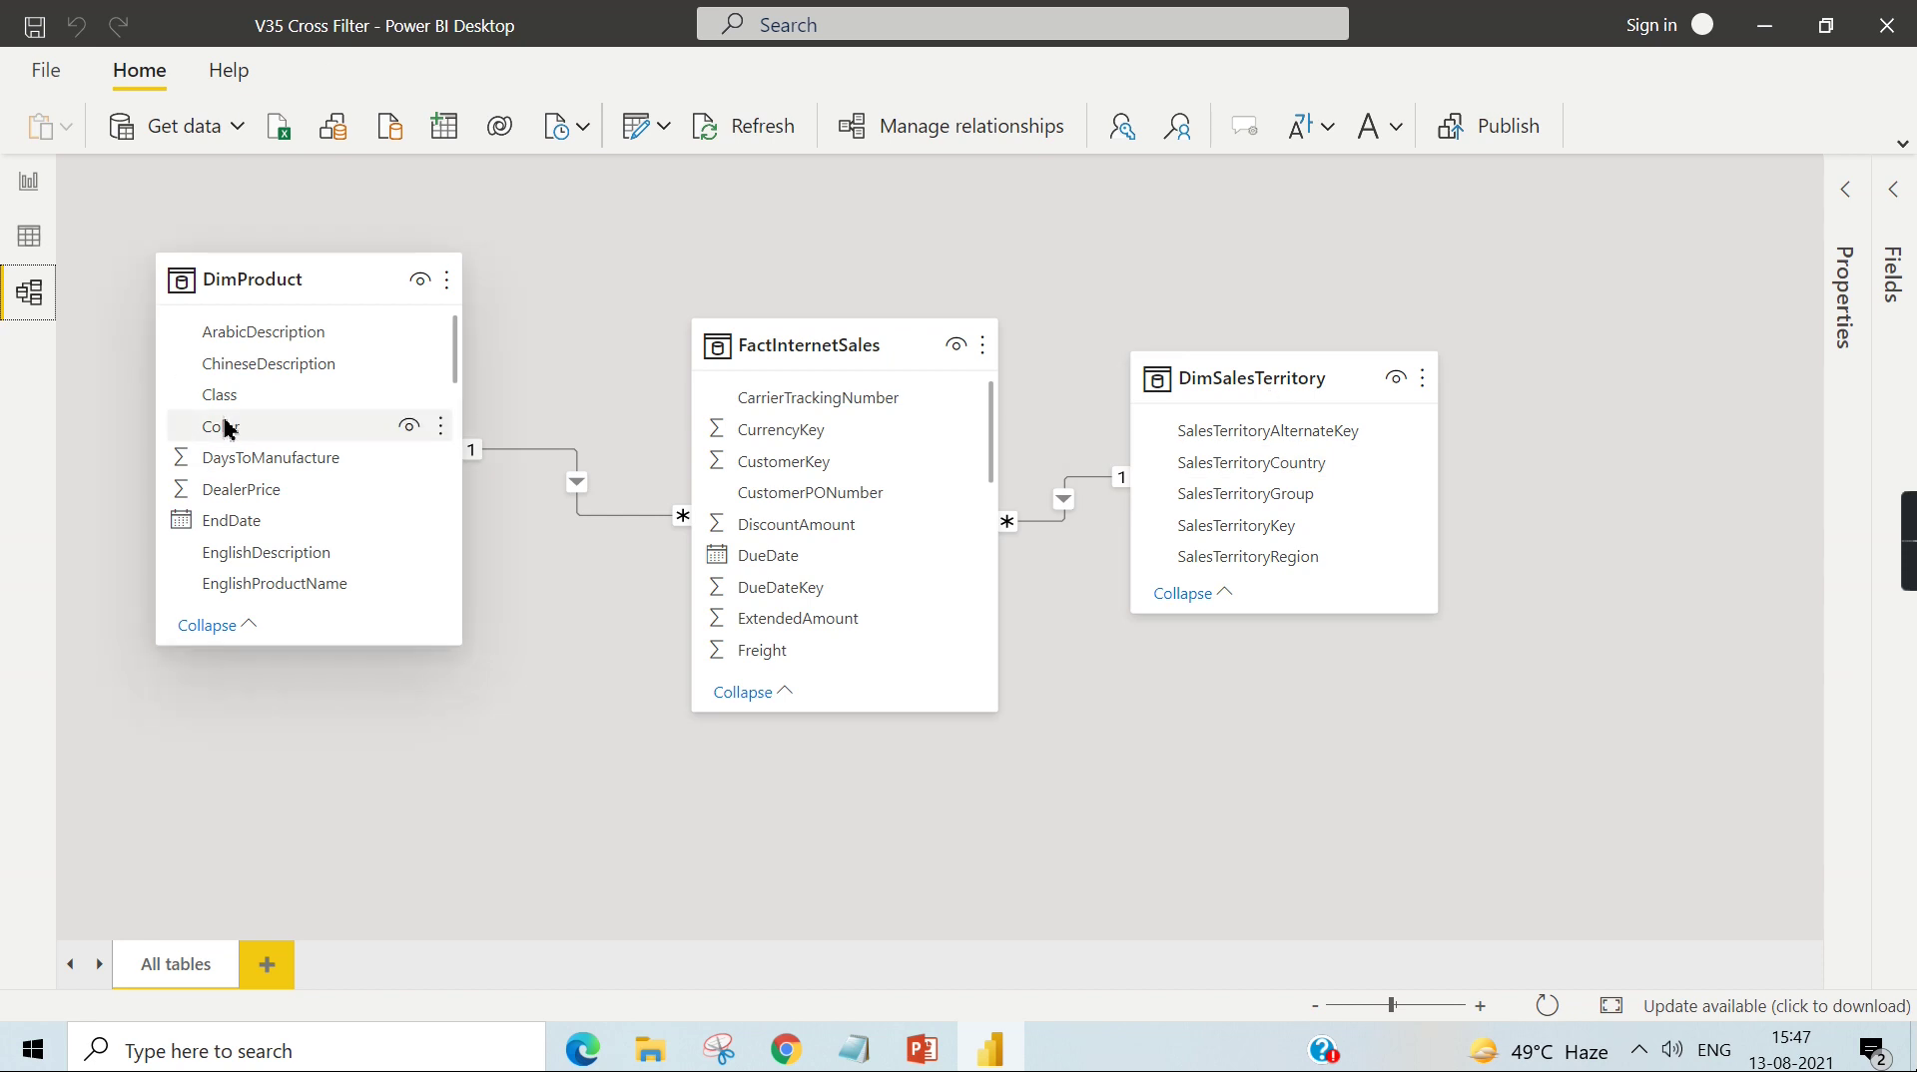
Step: Return to the report page, still filtered to 2012 with counts of 7 or 8
{"action": "left_click", "coordinate": [29, 182]}
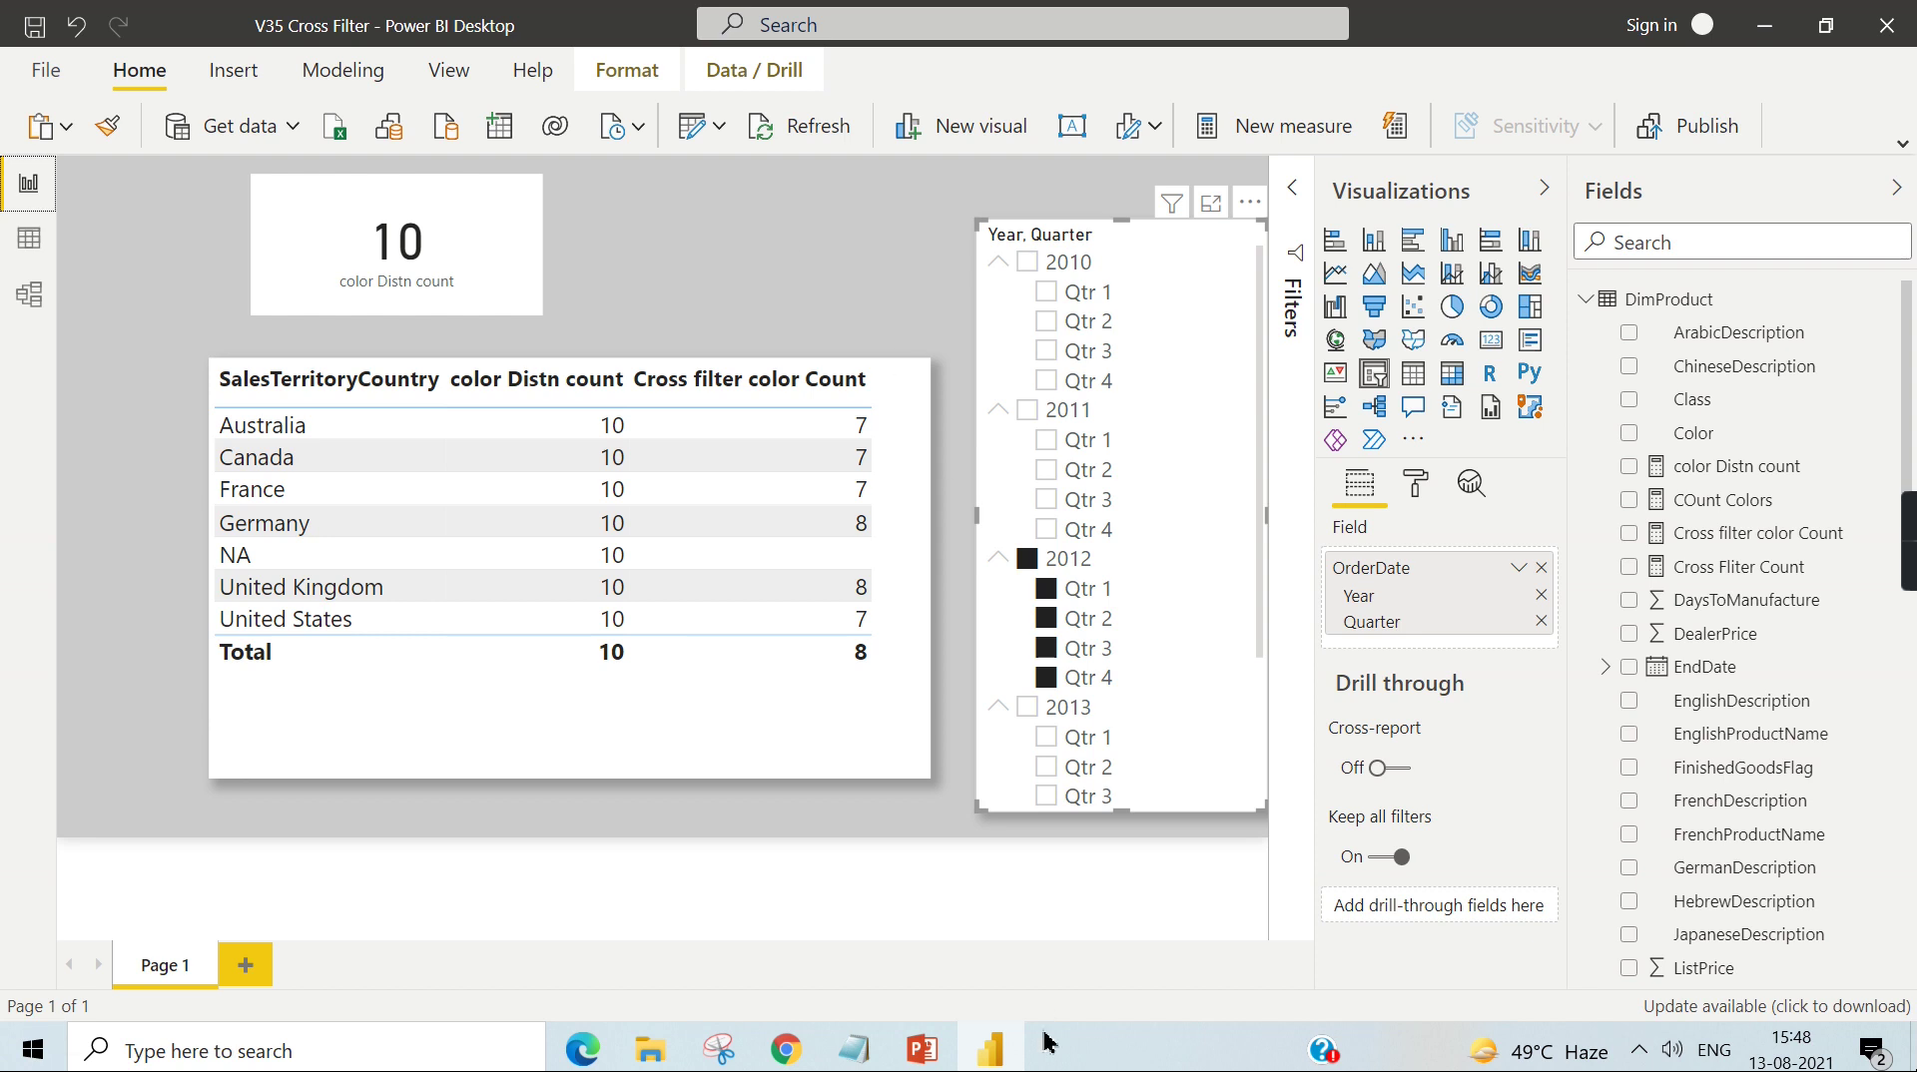
Step: Bring up PowerPoint's Syntax slide covering CROSSFILTER's column arguments and direction options
{"action": "left_click", "coordinate": [922, 1050]}
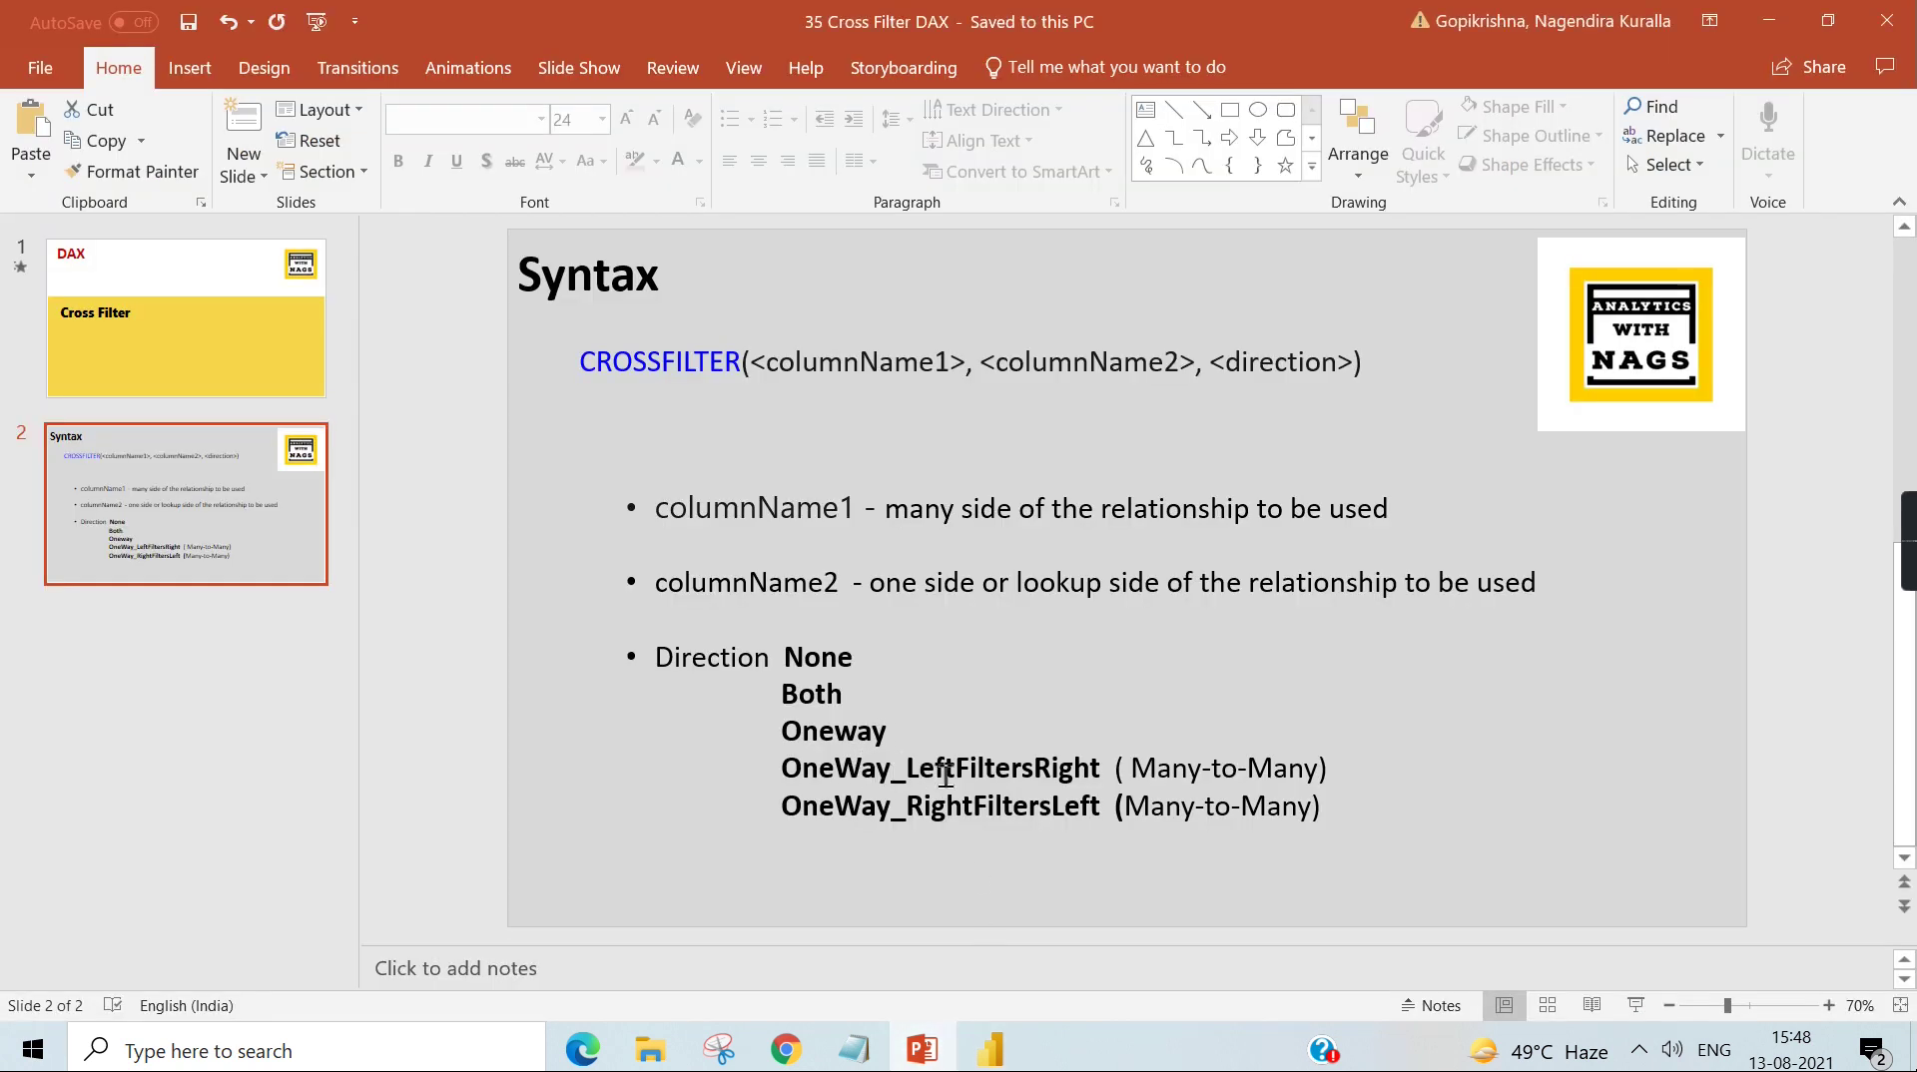